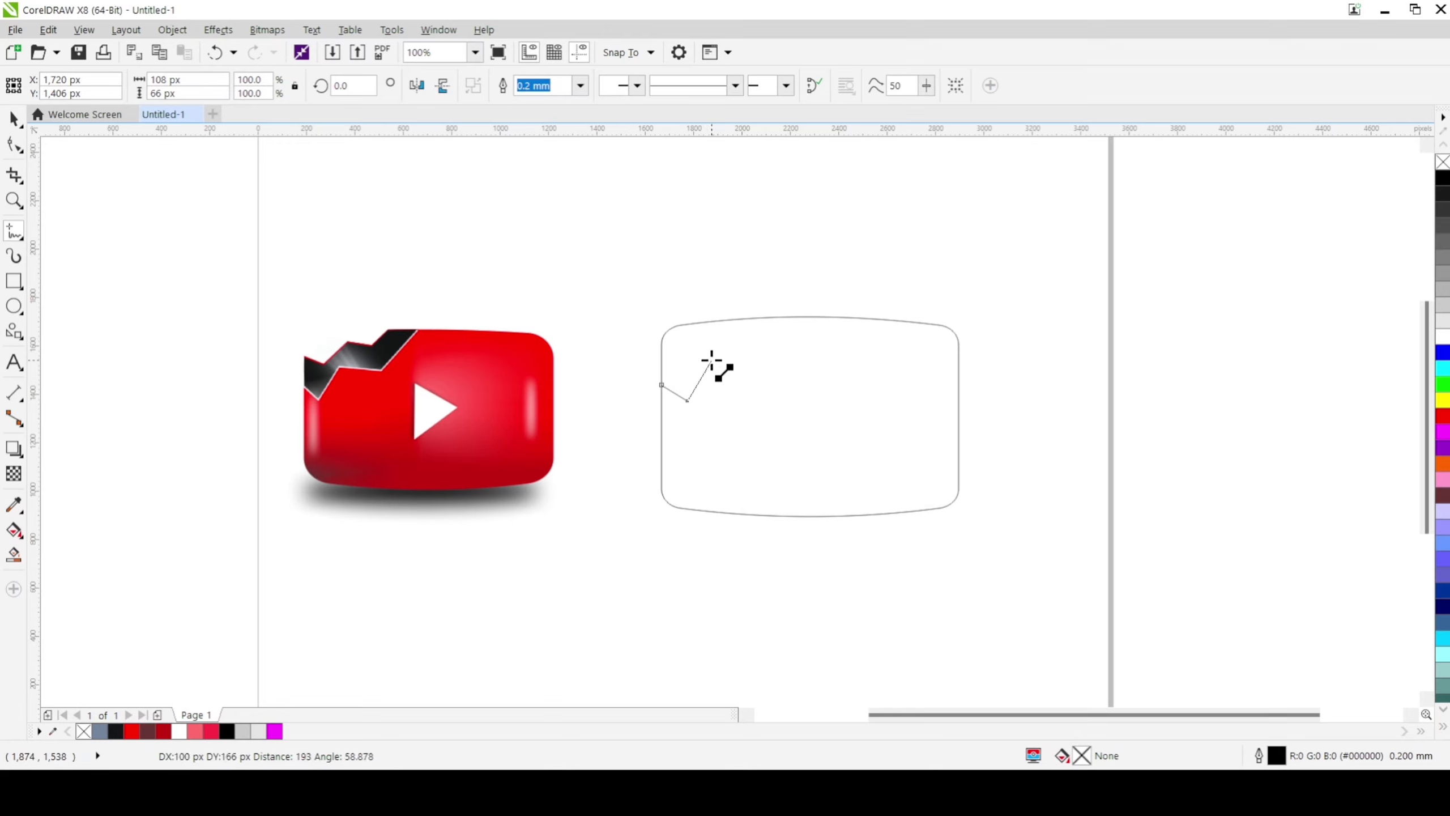
Step: Complete the lower zigzag crack line up to the rounded outline's top edge, about 642 by 348 px overall
{"action": "left_click", "coordinate": [711, 360]}
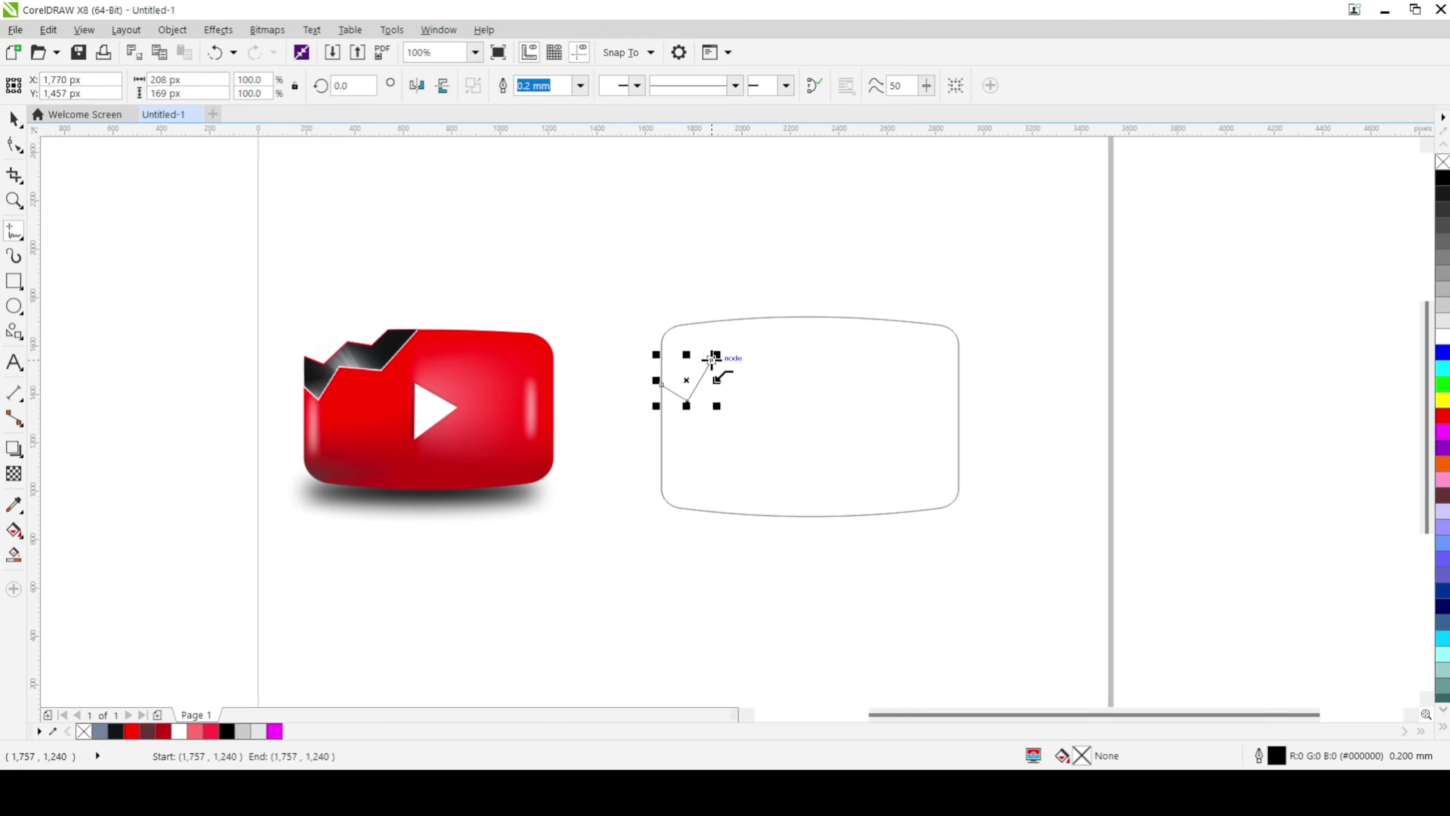
{"action": "left_click", "coordinate": [769, 362]}
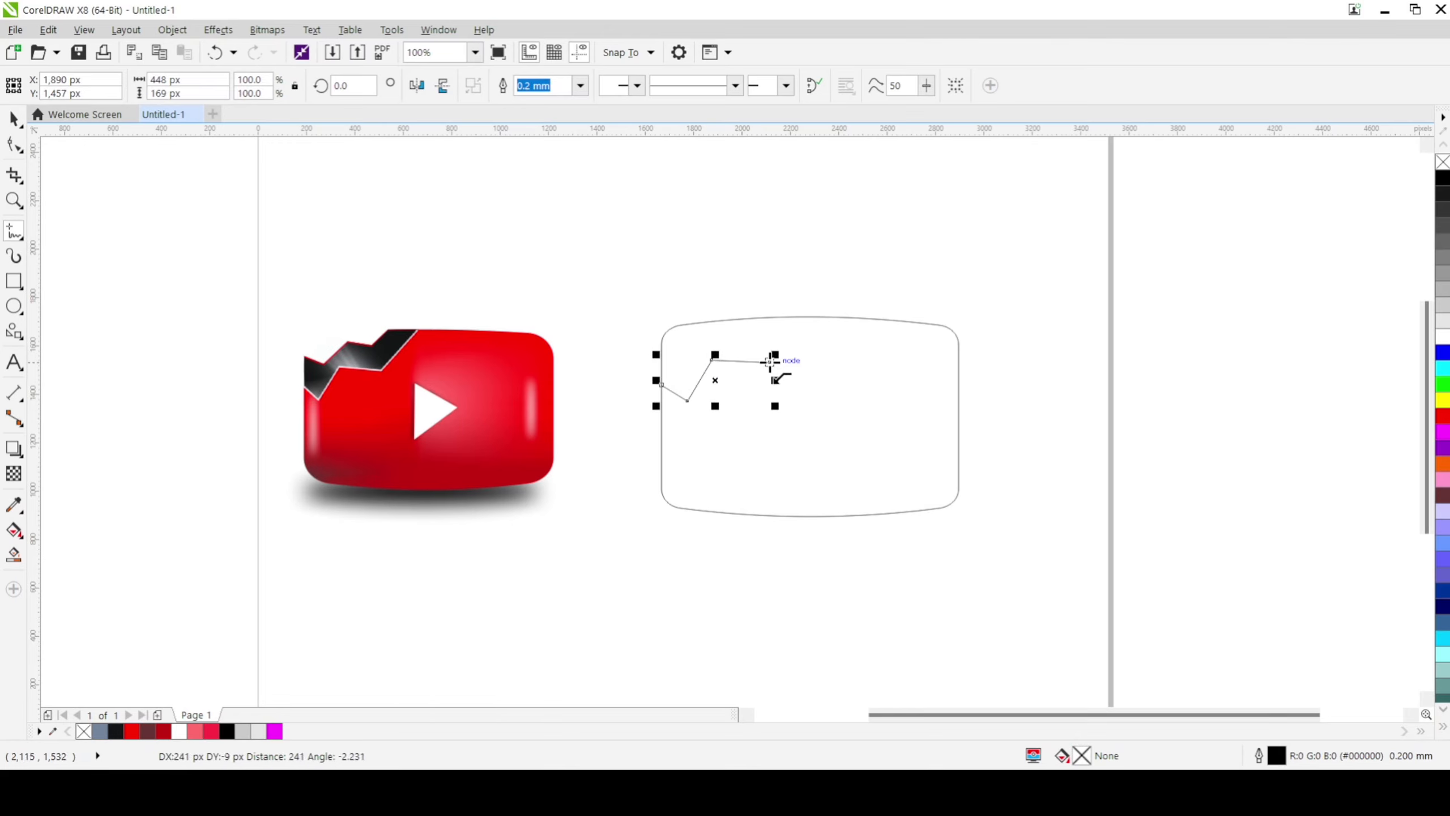
{"action": "double_click", "coordinate": [816, 317]}
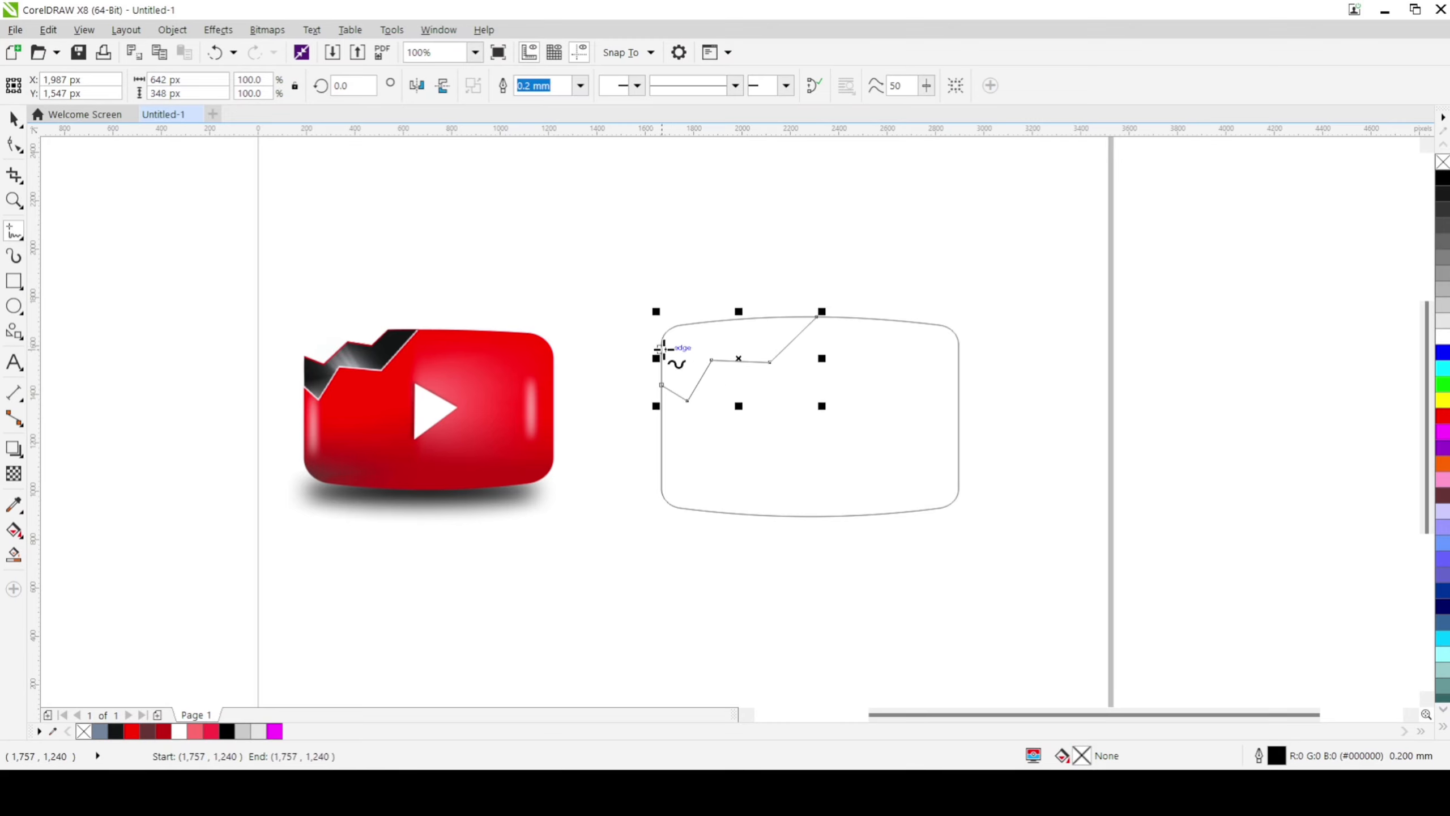
Step: Draw a second zigzag crack line above the first, from the outline's left side to its top edge, about 483 by 150 px
{"action": "left_click", "coordinate": [663, 349]}
{"action": "double_click", "coordinate": [693, 353]}
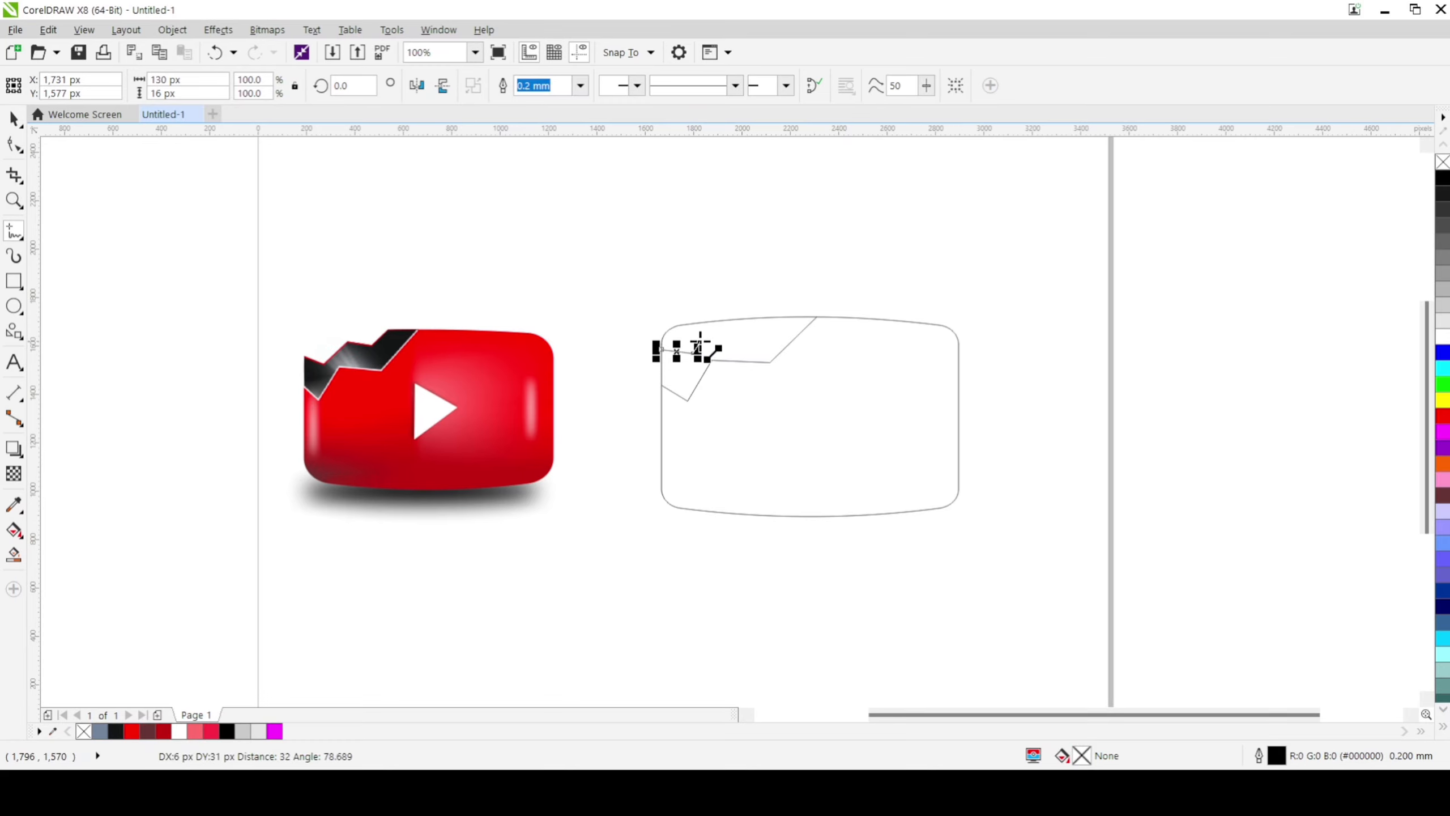
{"action": "left_click", "coordinate": [716, 329]}
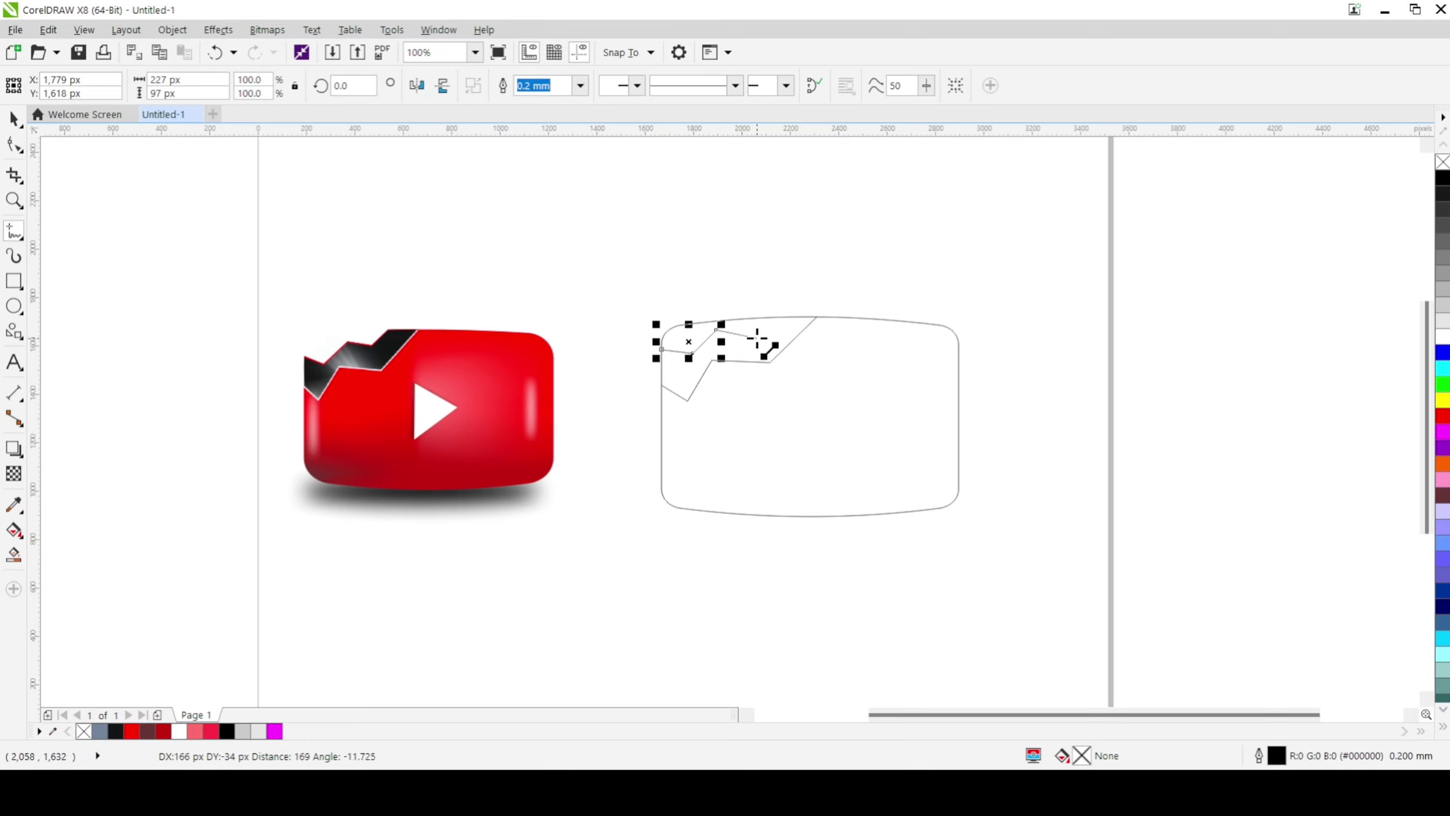
{"action": "left_click", "coordinate": [759, 337]}
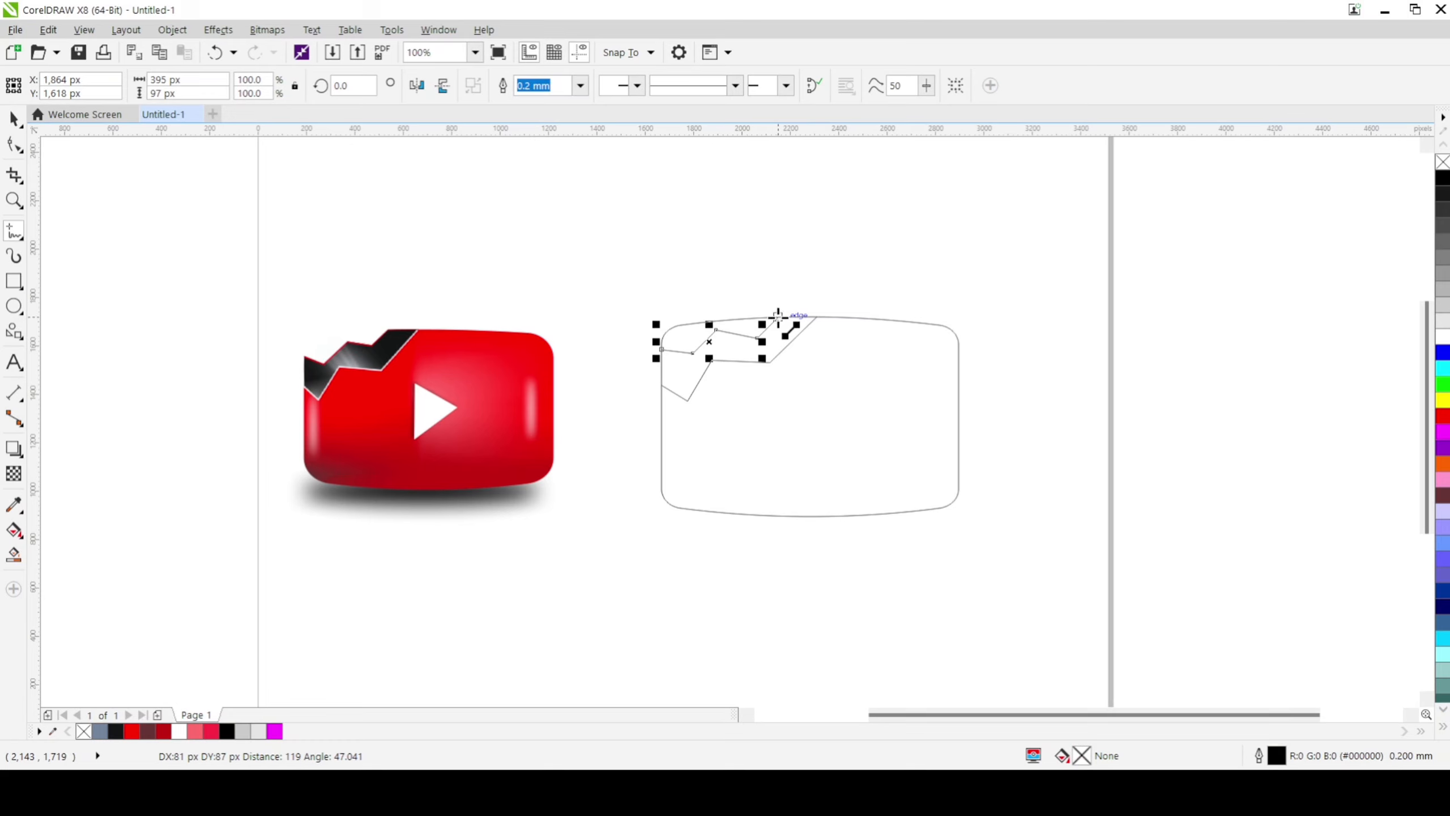
{"action": "double_click", "coordinate": [778, 316]}
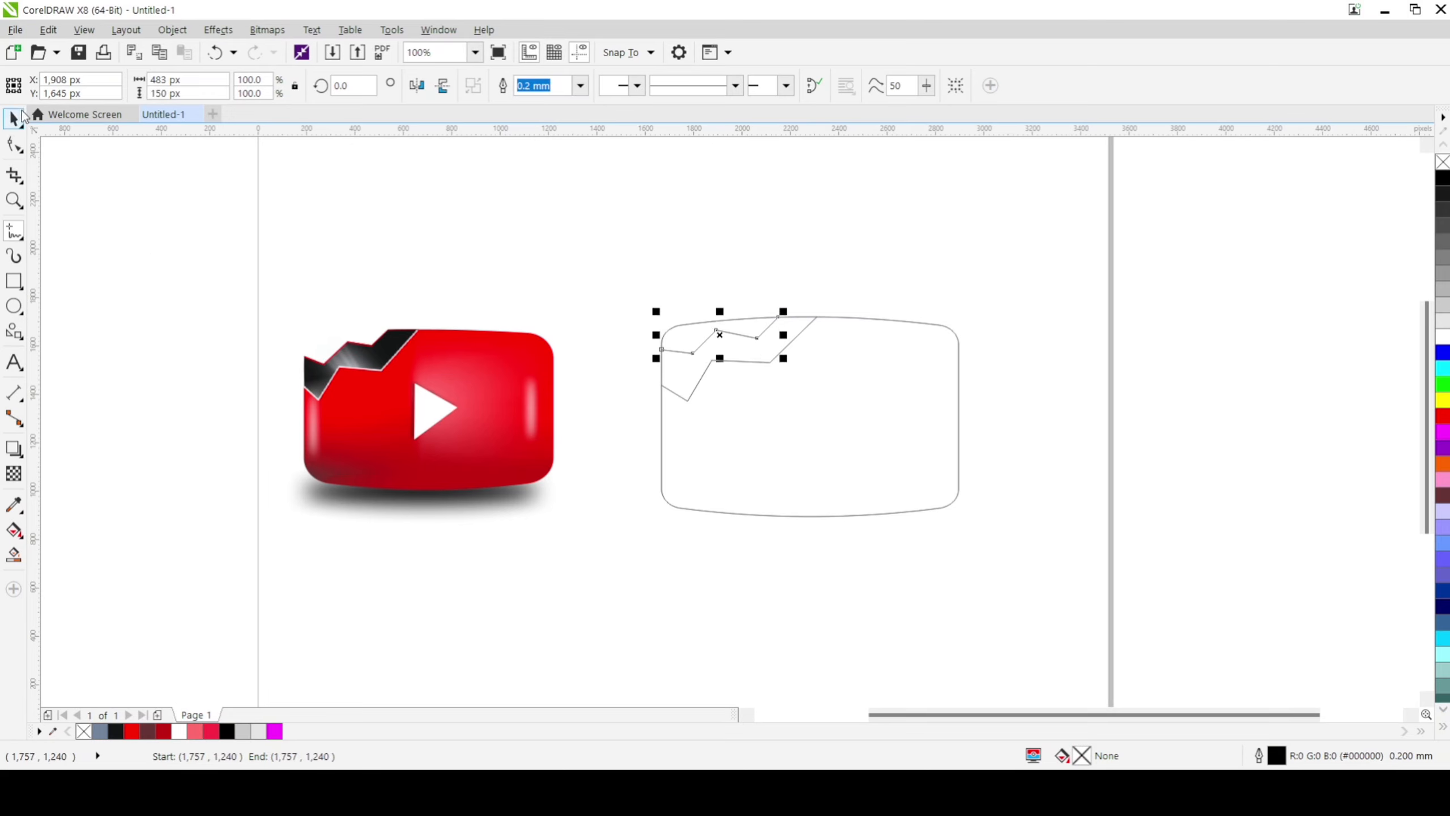
{"action": "left_click", "coordinate": [14, 118]}
{"action": "left_click", "coordinate": [692, 379]}
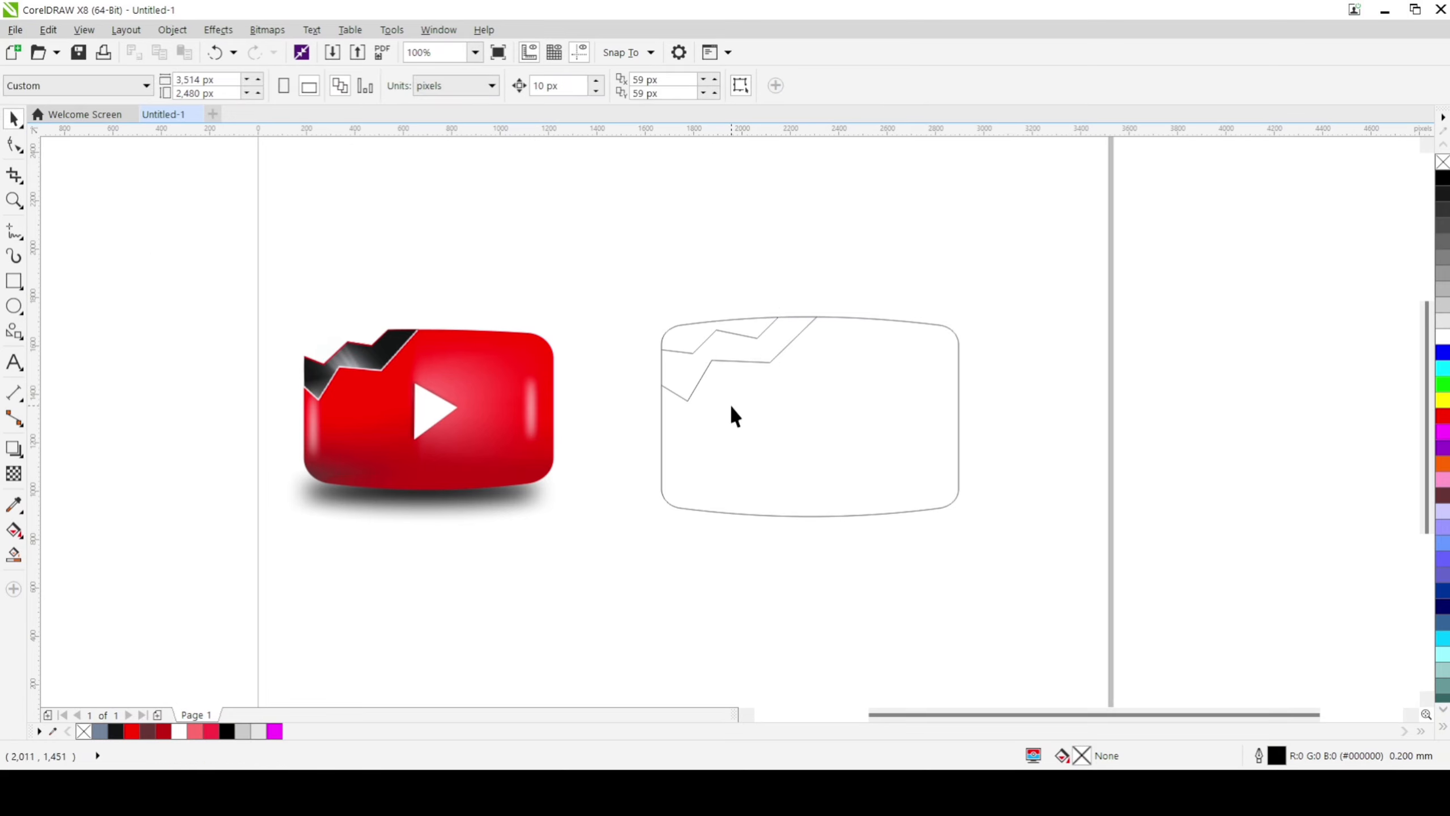
Step: Smart Fill the jagged crack band and the large body area below it with blue-grey and a 0.2 mm black outline
{"action": "left_click", "coordinate": [14, 555]}
{"action": "left_click", "coordinate": [682, 378]}
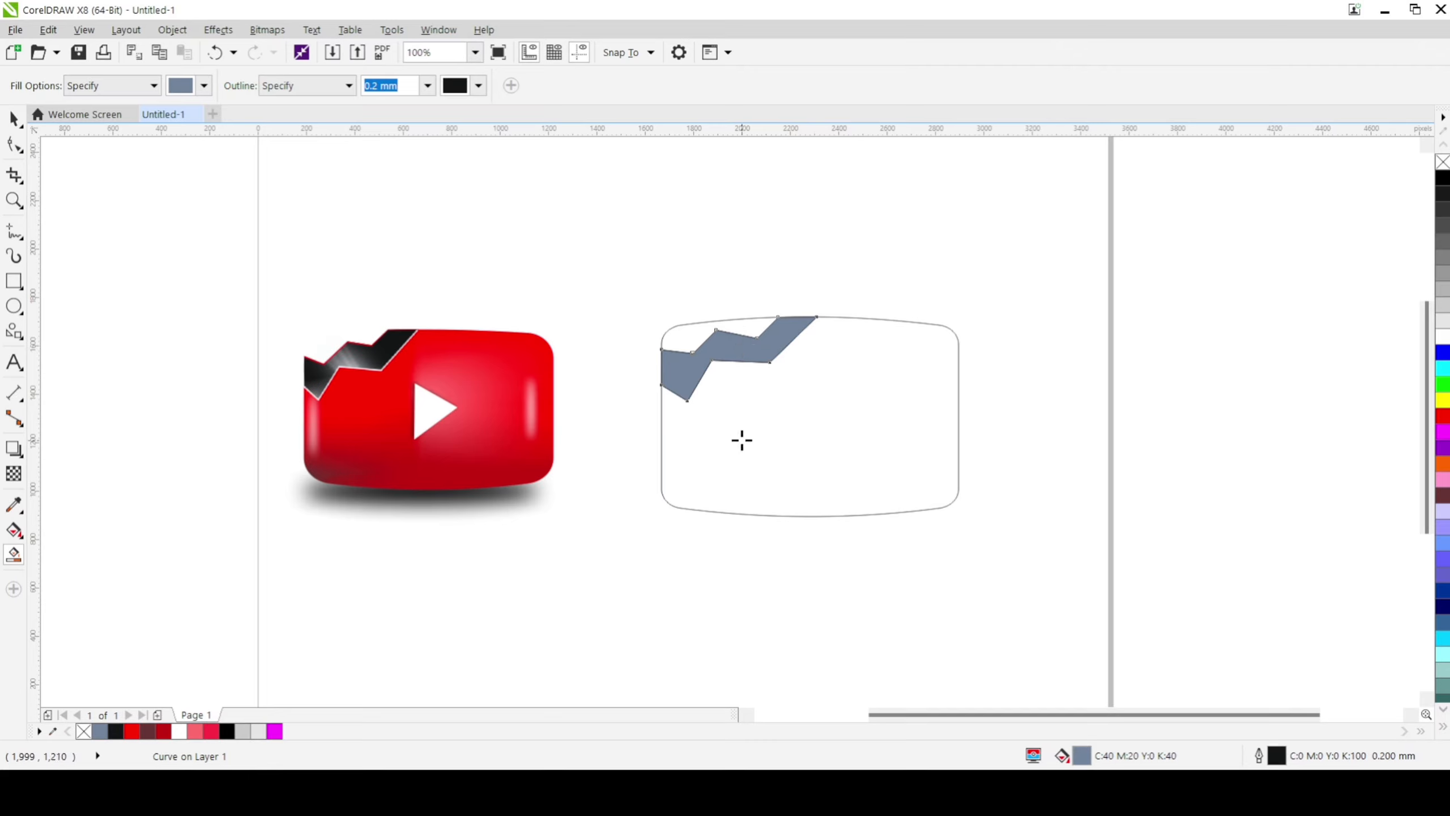
{"action": "left_click", "coordinate": [740, 440]}
{"action": "left_click", "coordinate": [14, 119]}
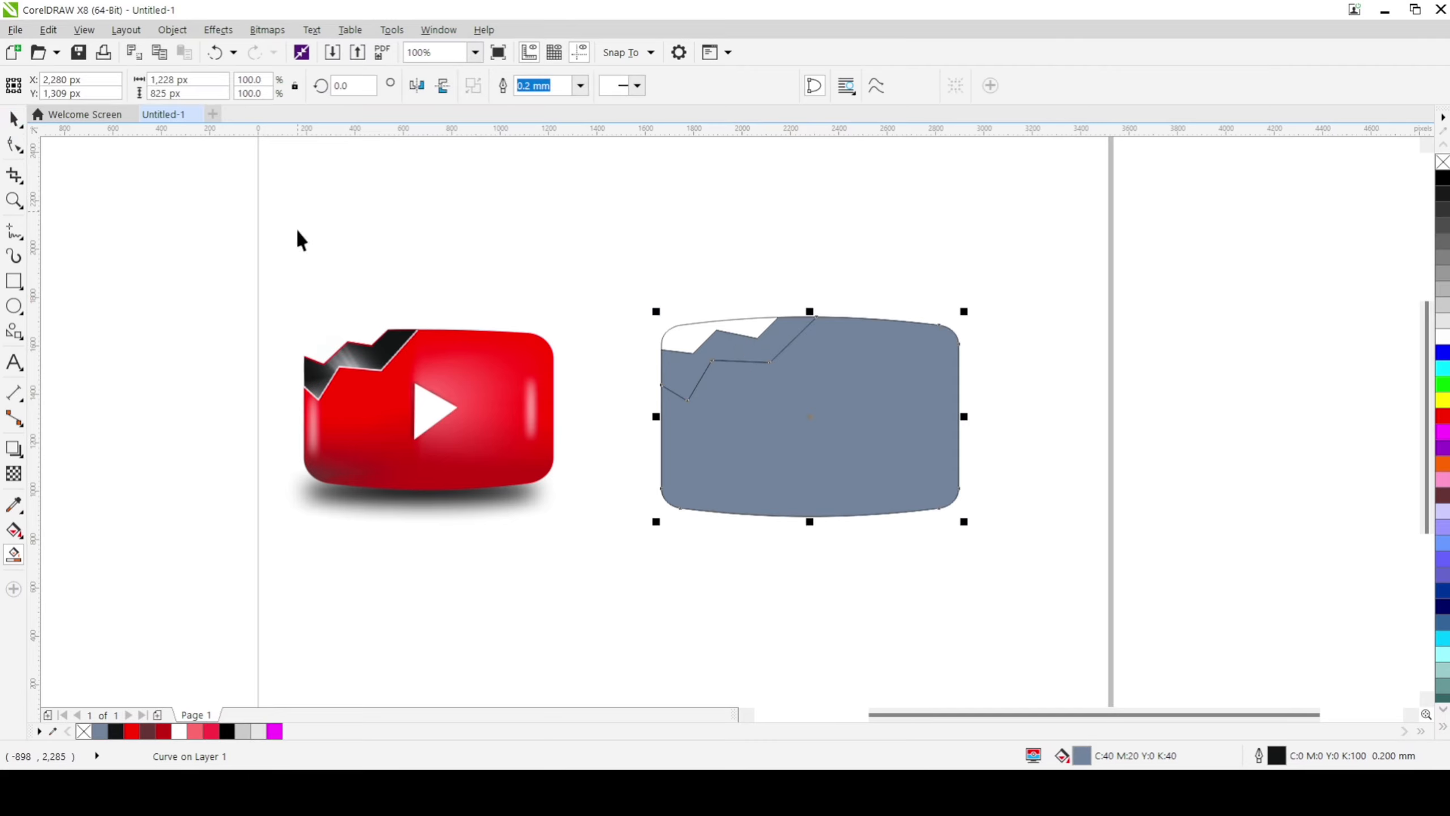
Step: Try moving the filled body shape away from the outline and undo the move
{"action": "left_click", "coordinate": [802, 424]}
{"action": "left_click", "coordinate": [718, 575]}
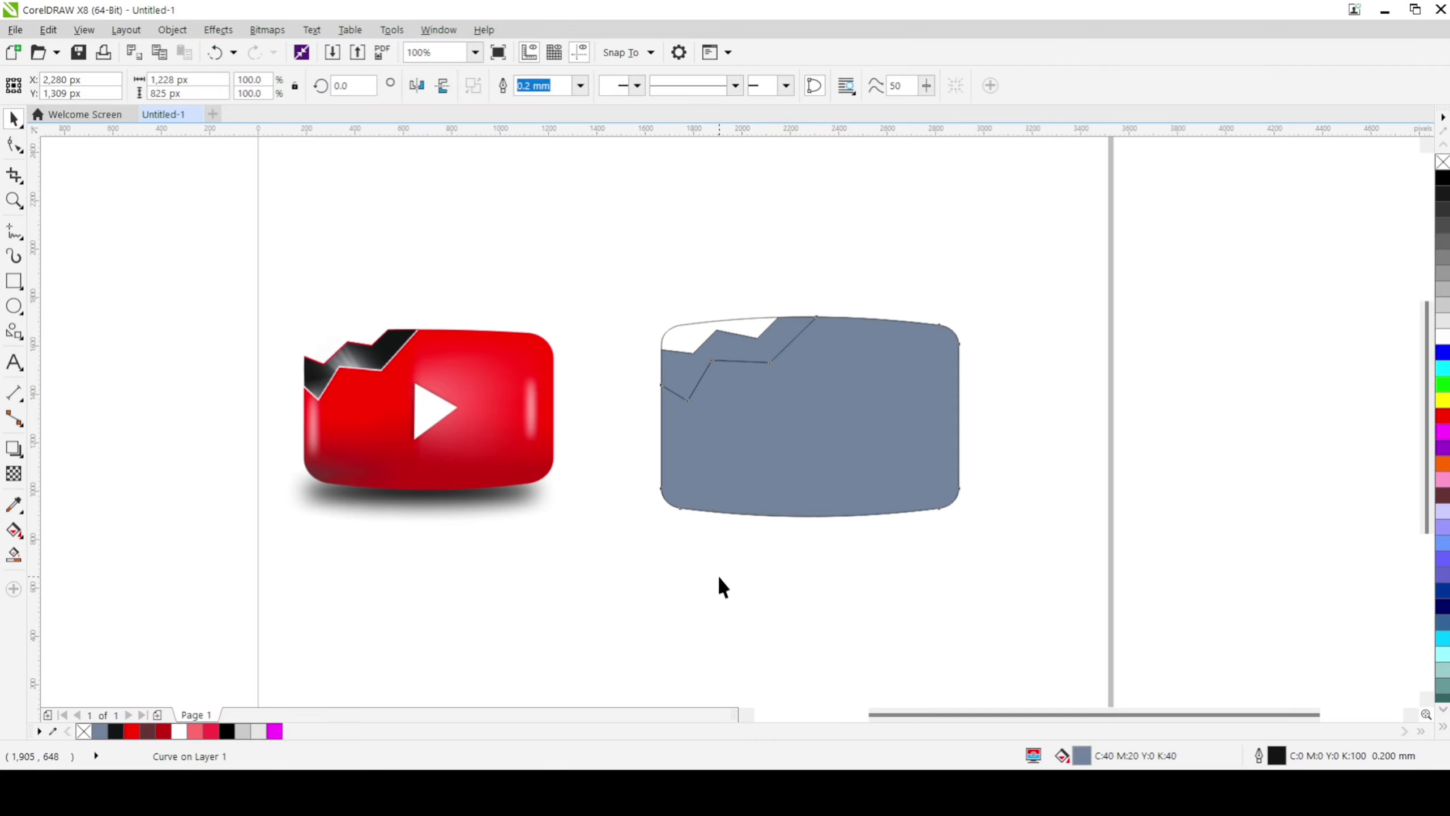
{"action": "left_click", "coordinate": [777, 423]}
{"action": "left_click", "coordinate": [14, 119]}
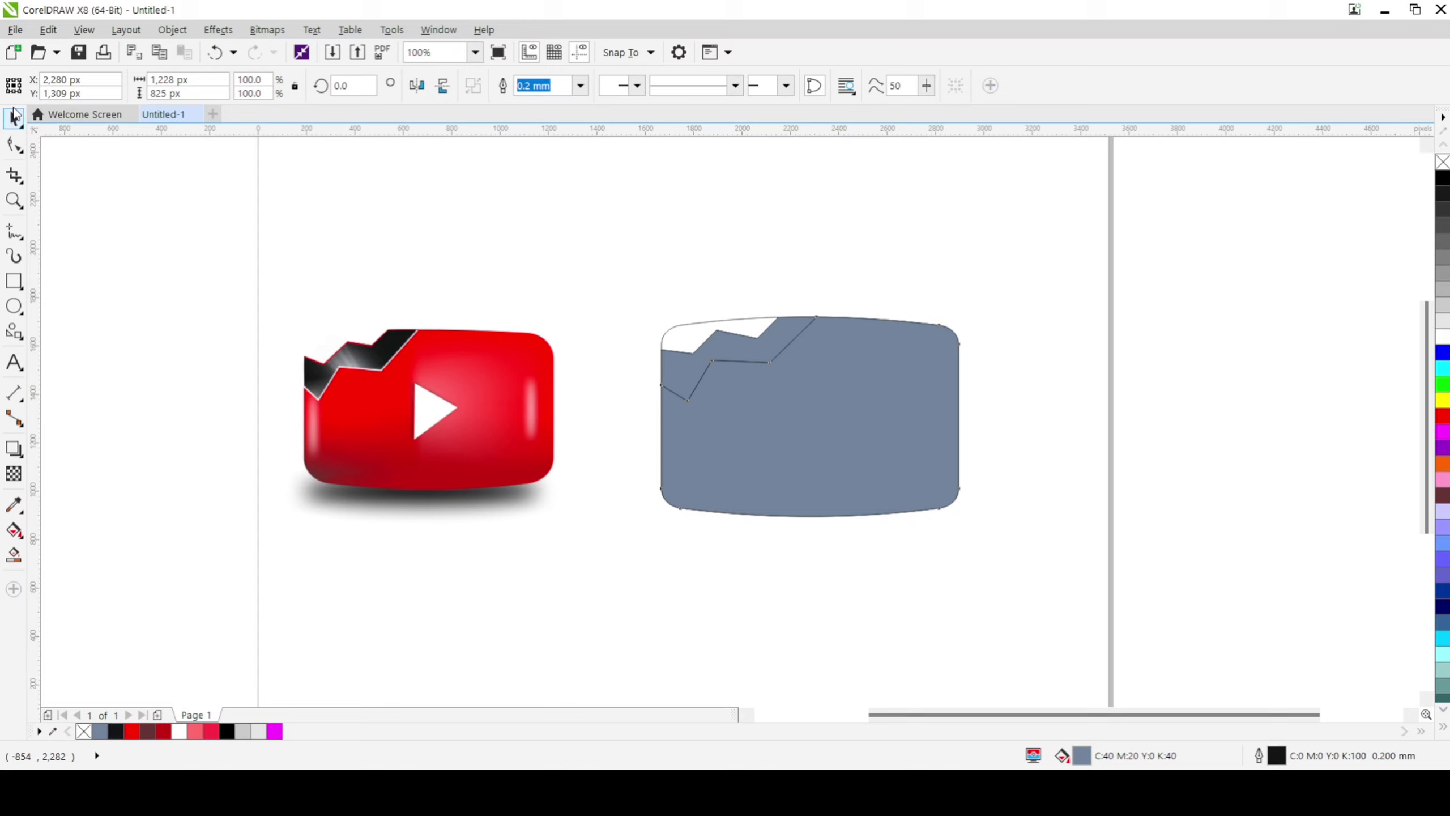
{"action": "left_click", "coordinate": [776, 467]}
{"action": "left_click", "coordinate": [601, 333]}
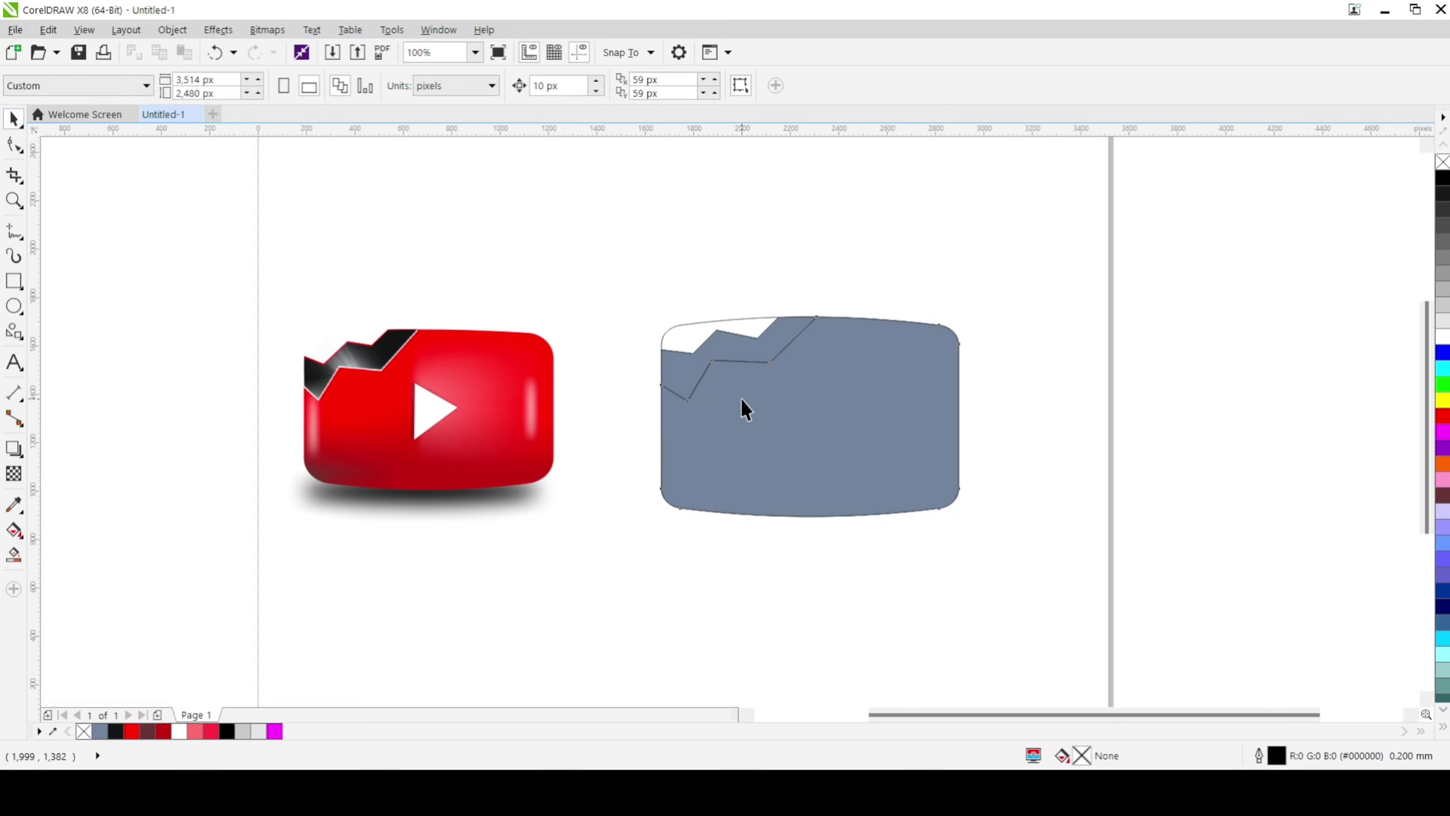
{"action": "left_click_drag", "start_coordinate": [818, 430], "coordinate": [634, 451]}
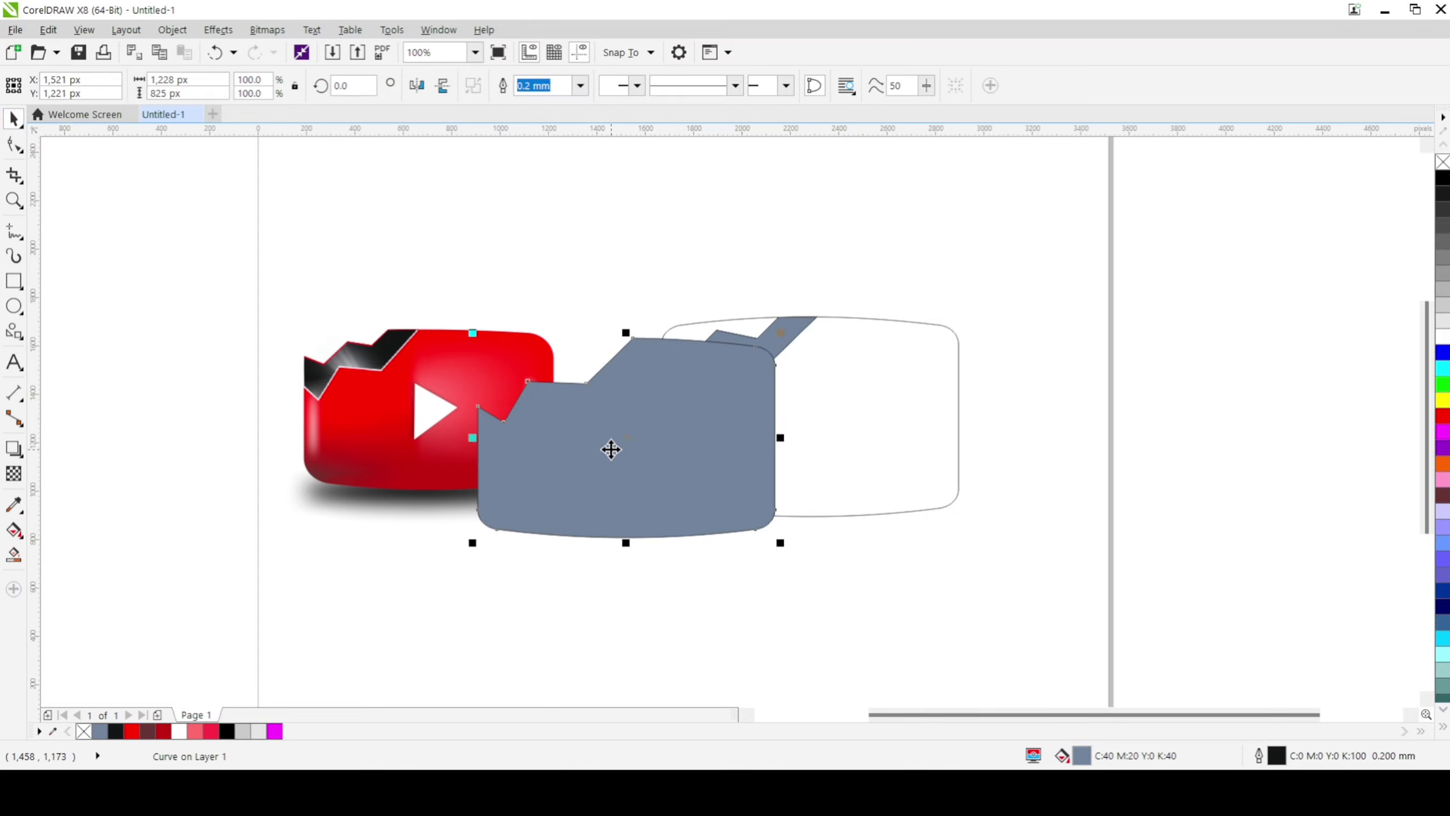
{"action": "key", "text": "ctrl+z"}
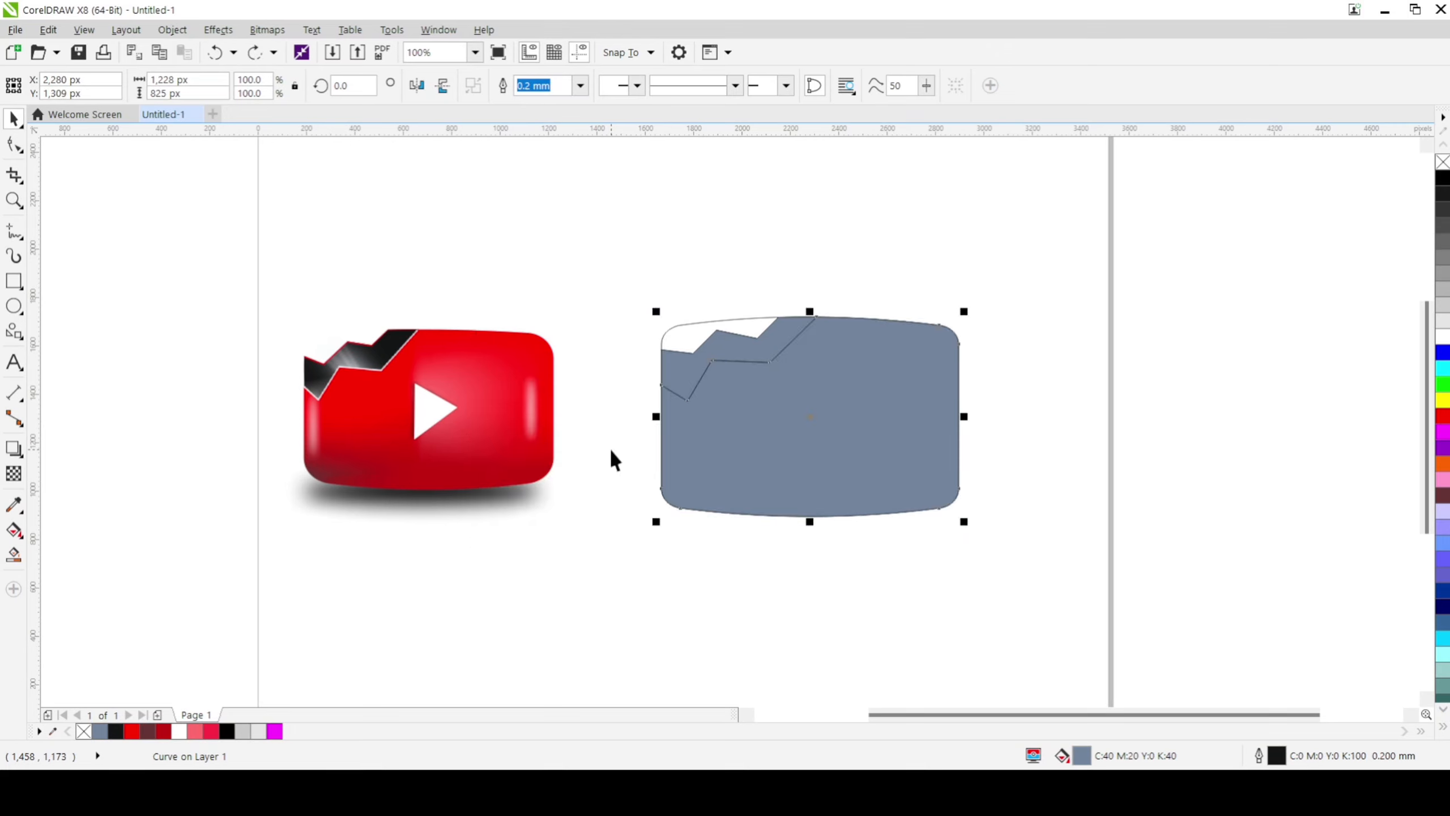
{"action": "left_click", "coordinate": [767, 607]}
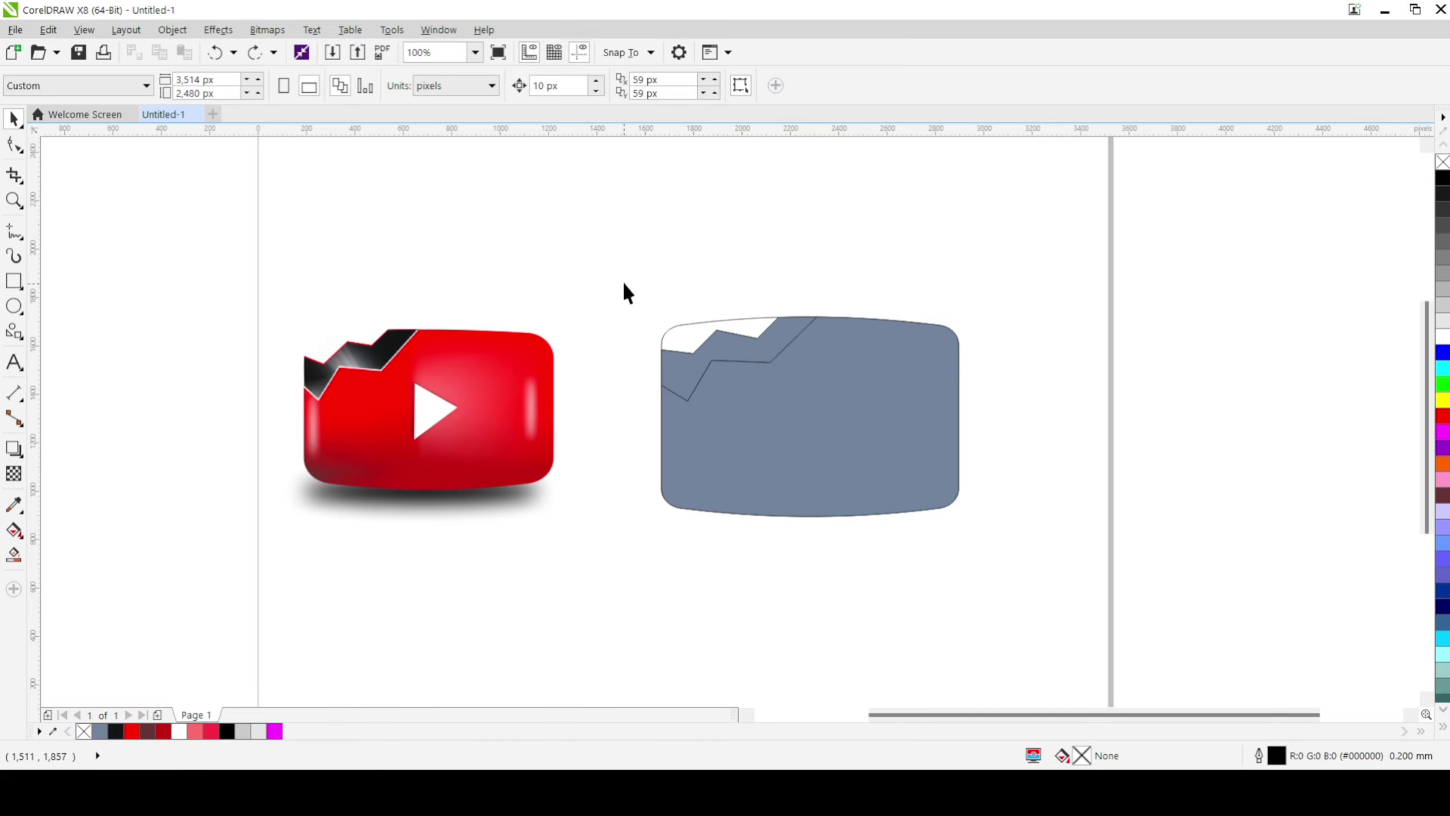
Step: Remove the outline colour from all the pieces of the blue-grey drawing
{"action": "left_click_drag", "start_coordinate": [619, 250], "coordinate": [1076, 571]}
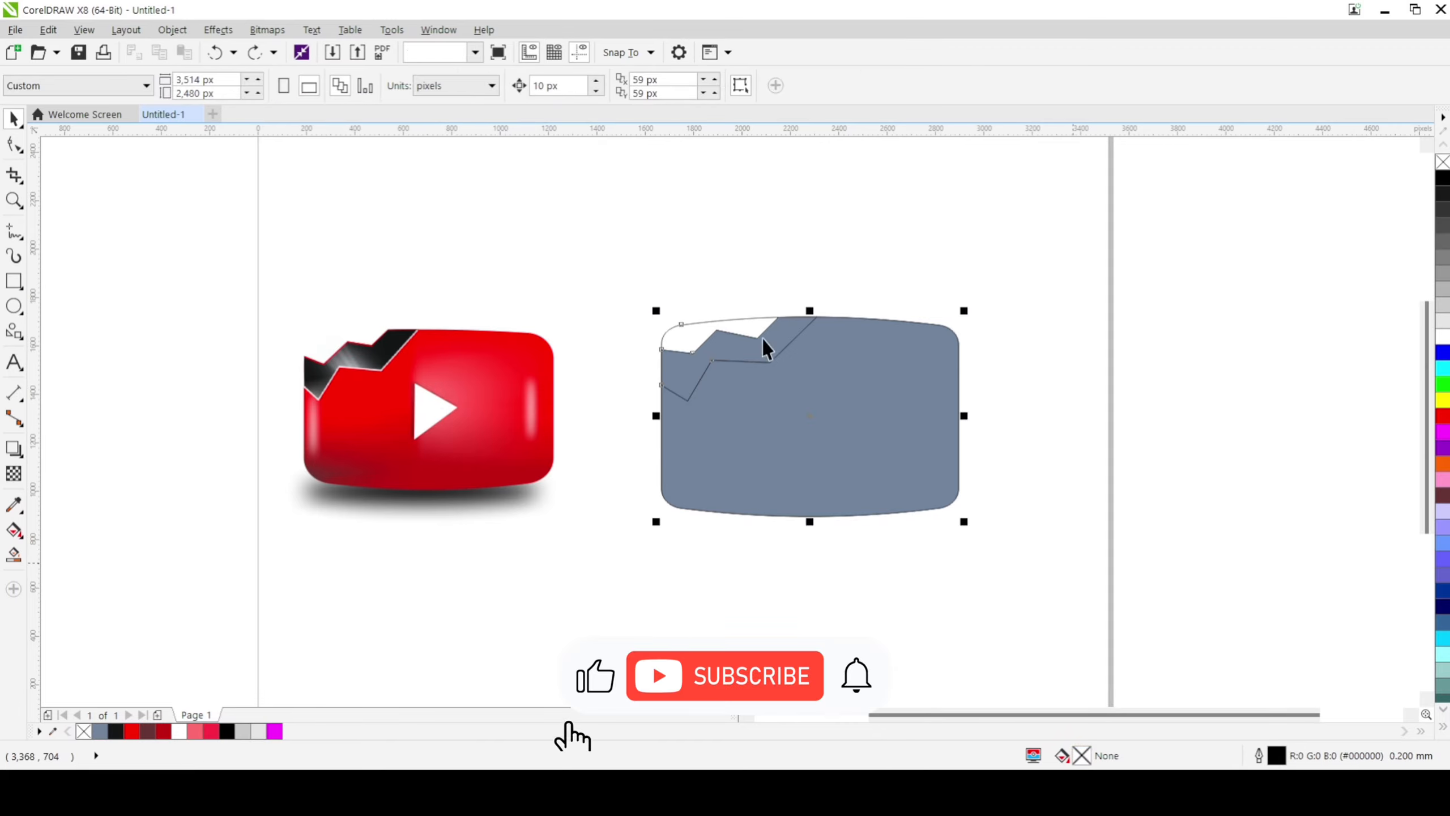
{"action": "right_click", "coordinate": [1442, 162]}
{"action": "left_click", "coordinate": [1122, 257]}
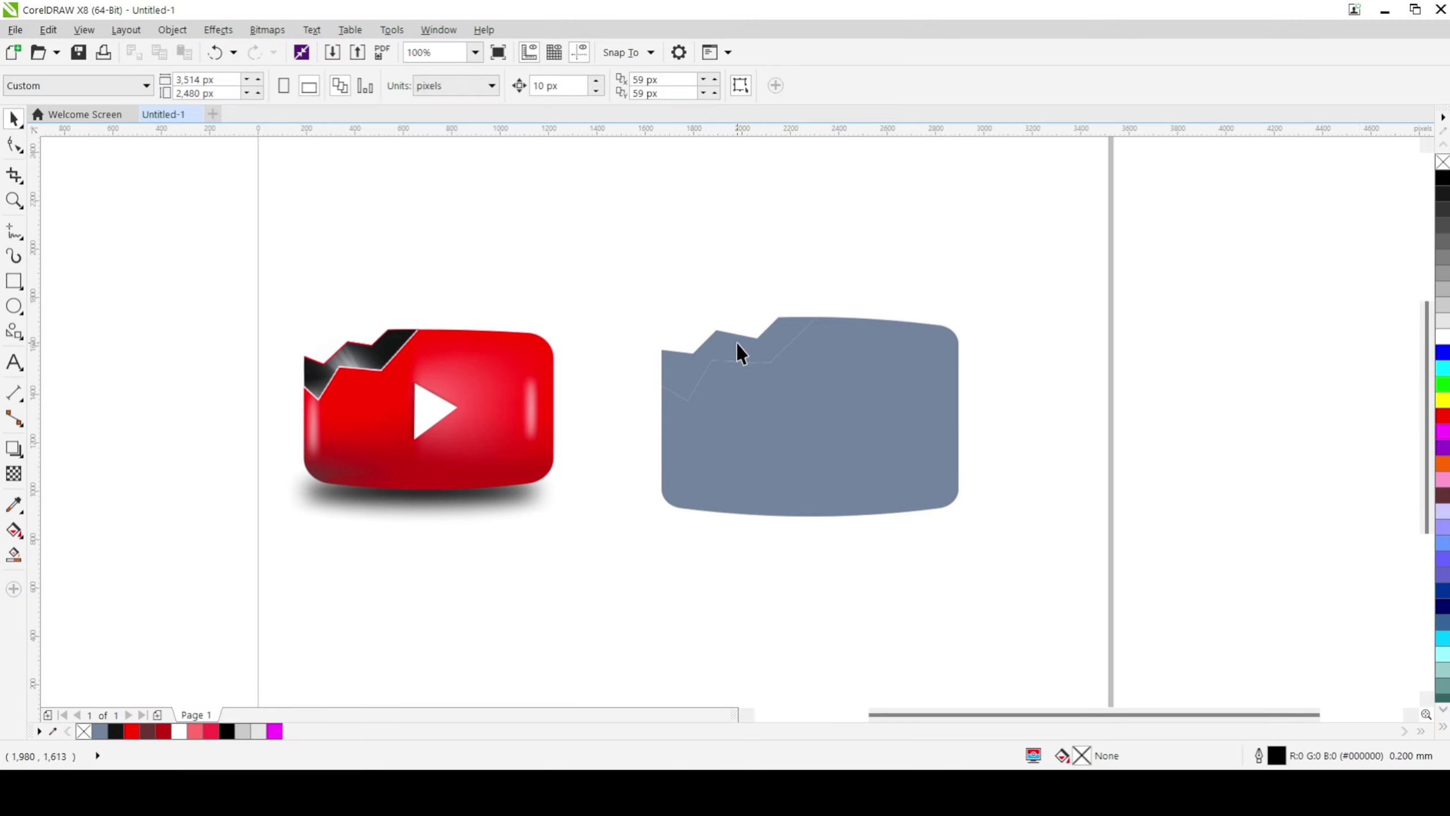
Step: Fill the jagged crack band with black
{"action": "left_click", "coordinate": [708, 337]}
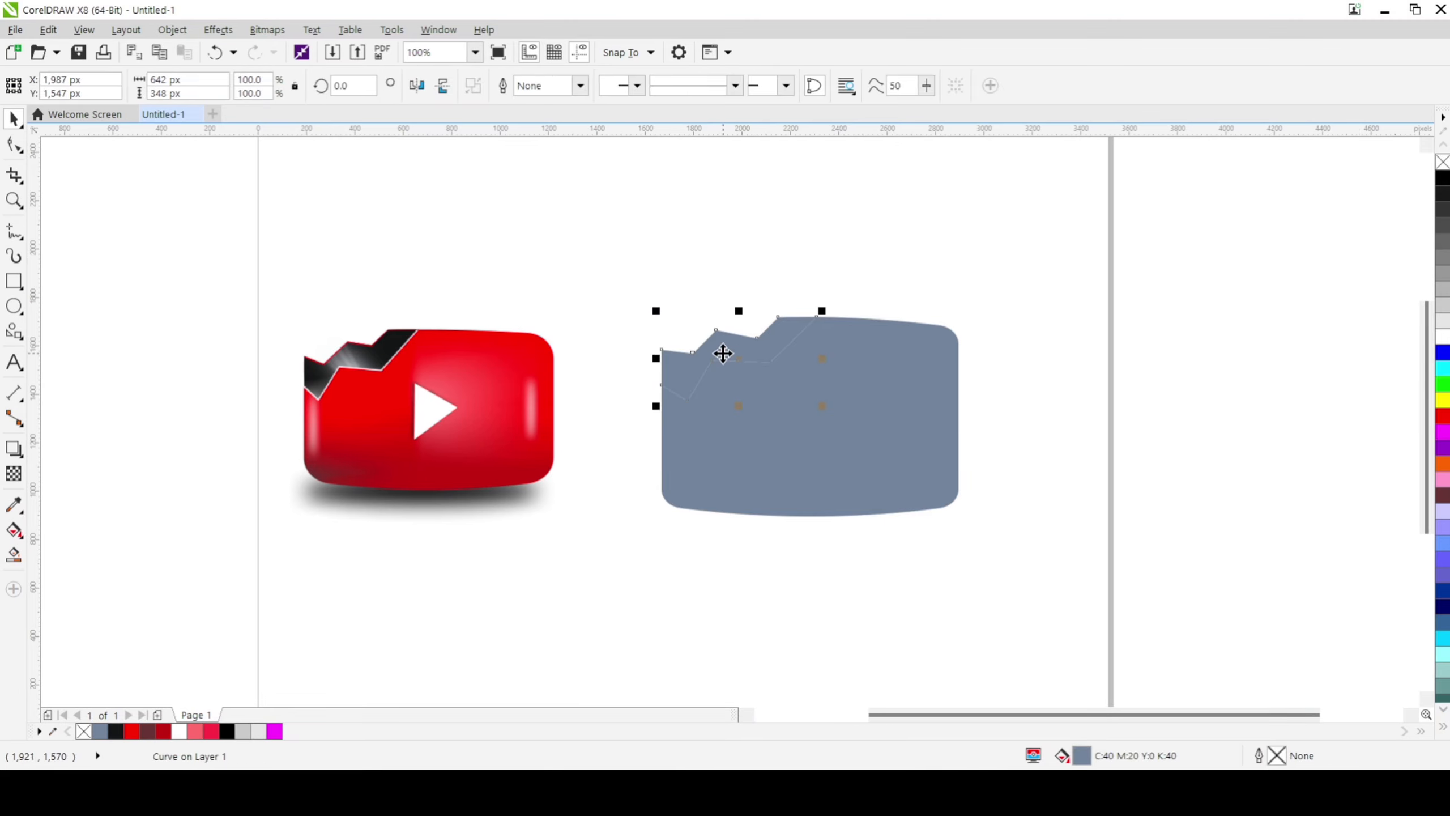
{"action": "left_click", "coordinate": [226, 732]}
{"action": "left_click", "coordinate": [485, 638]}
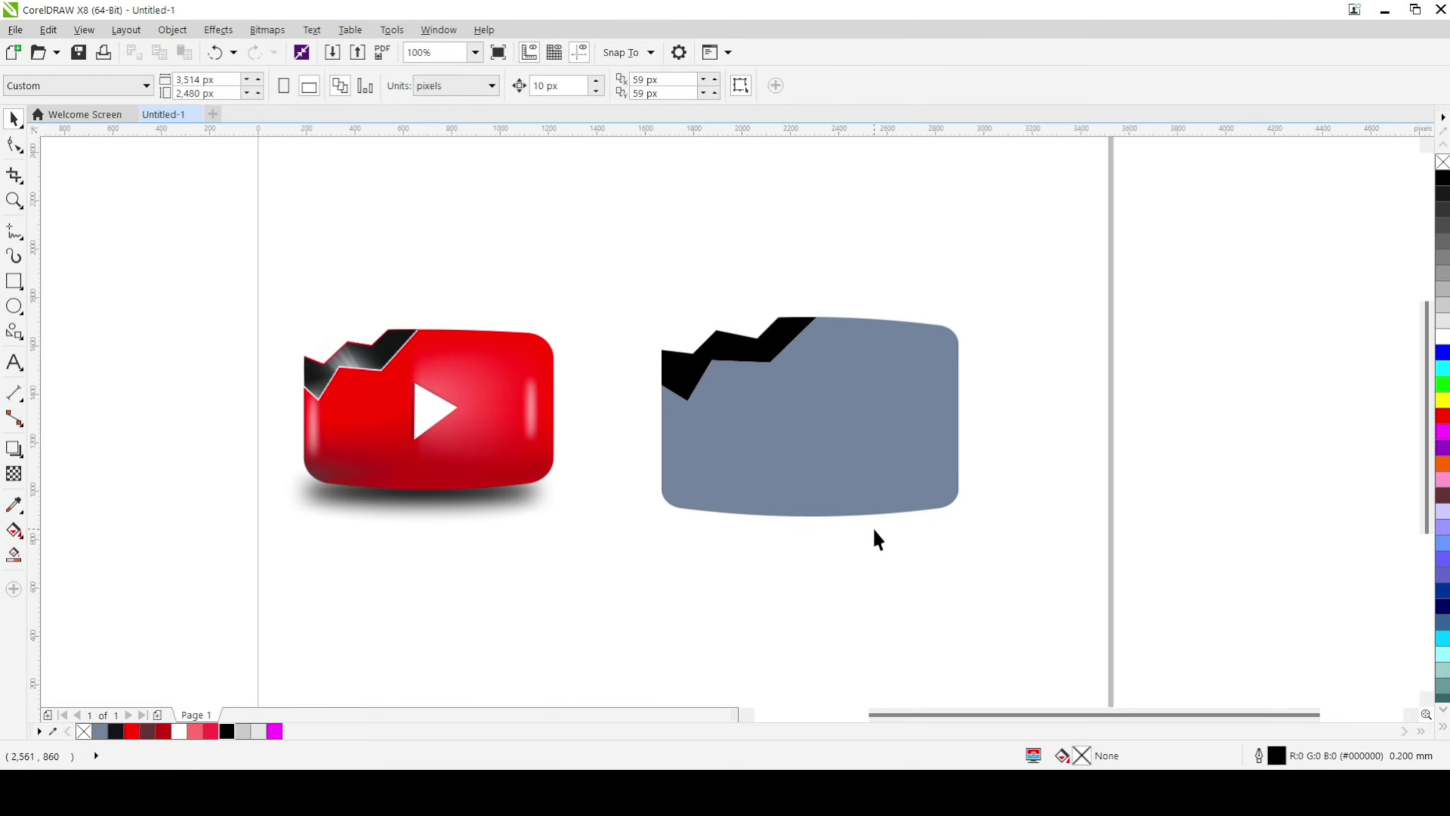
Step: Apply a 2 by 2 Mesh Fill to the blue-grey body and colour its centre node red
{"action": "left_click", "coordinate": [831, 413]}
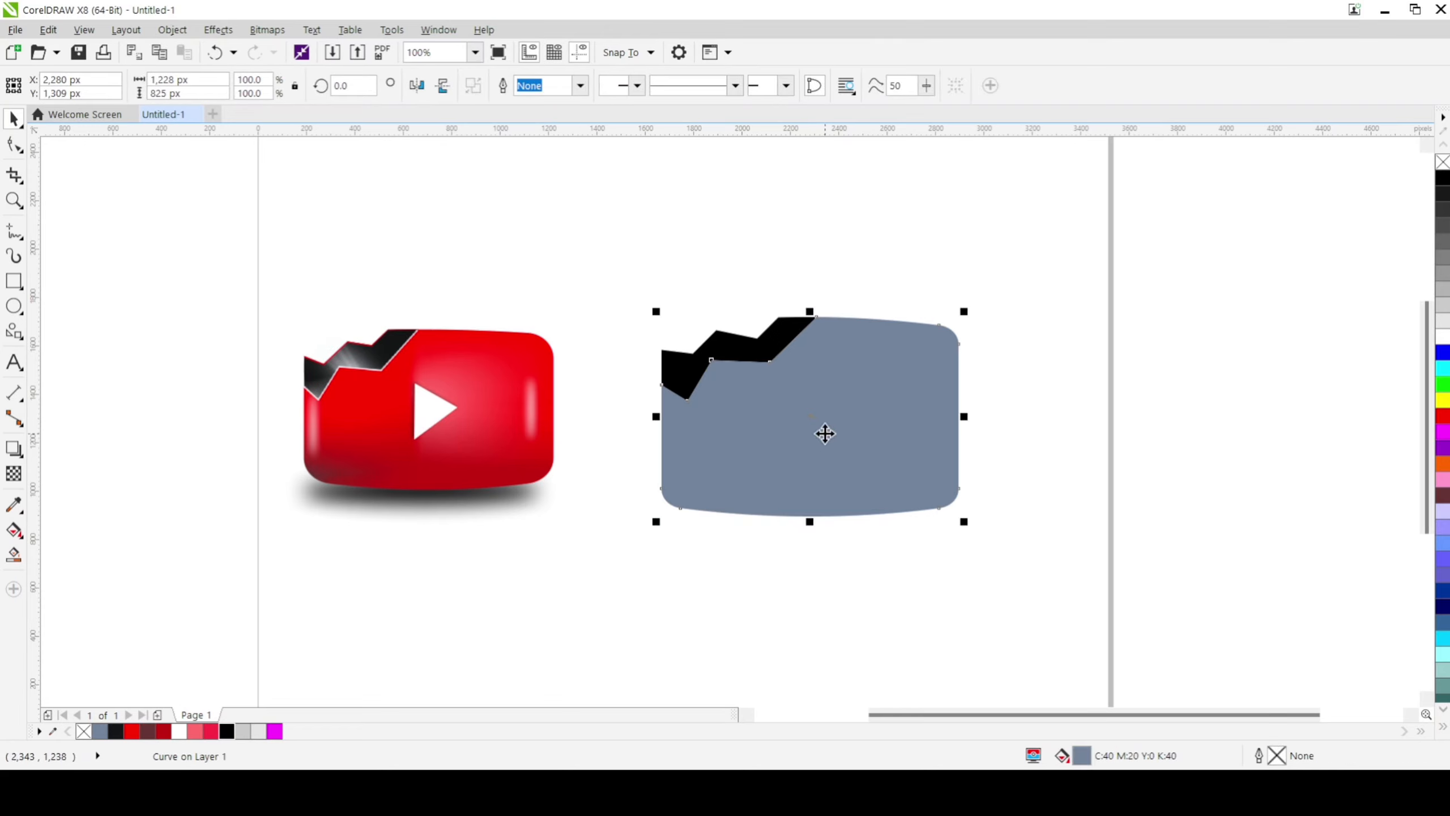
{"action": "left_click", "coordinate": [21, 540]}
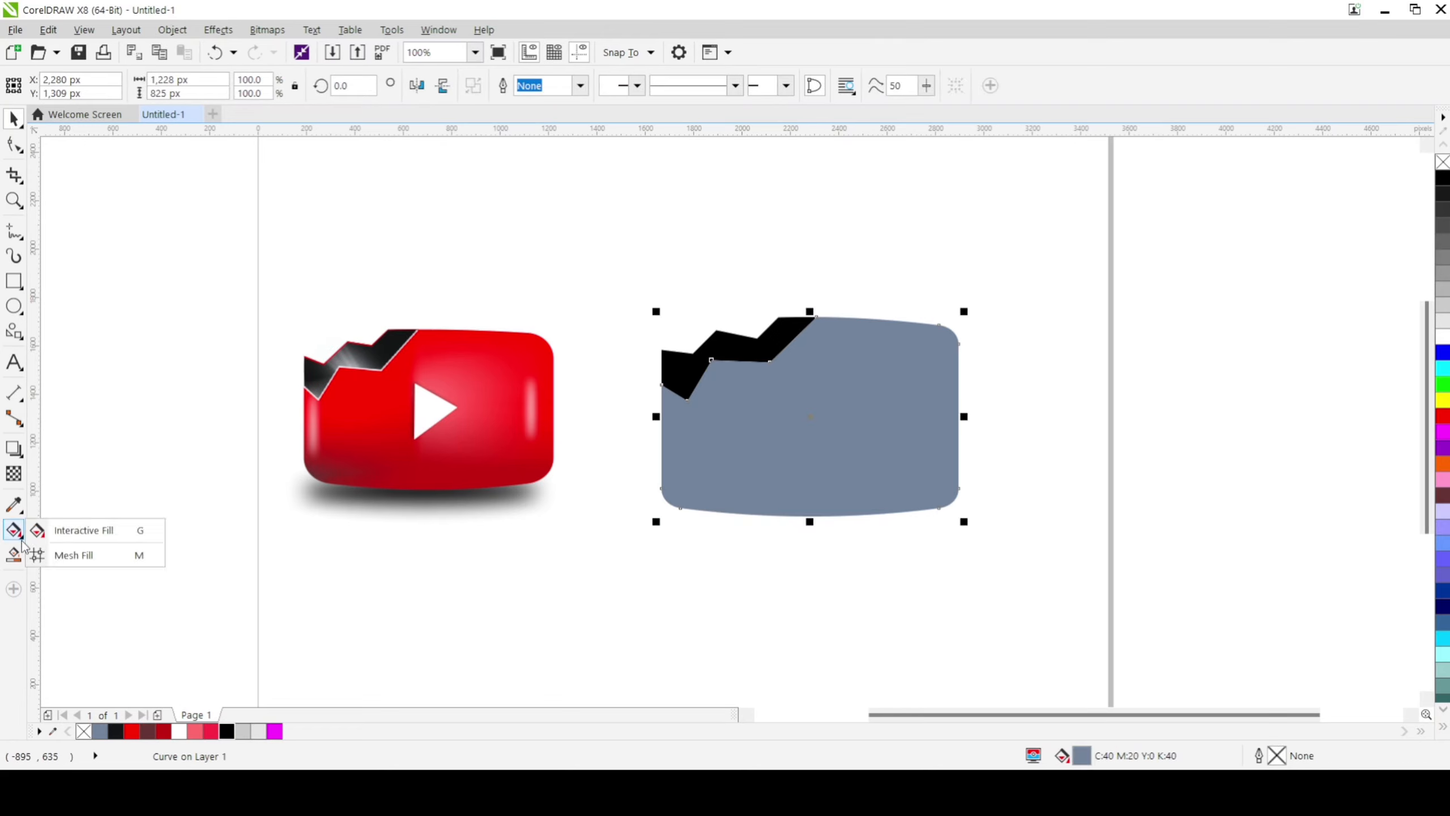
{"action": "left_click", "coordinate": [70, 555]}
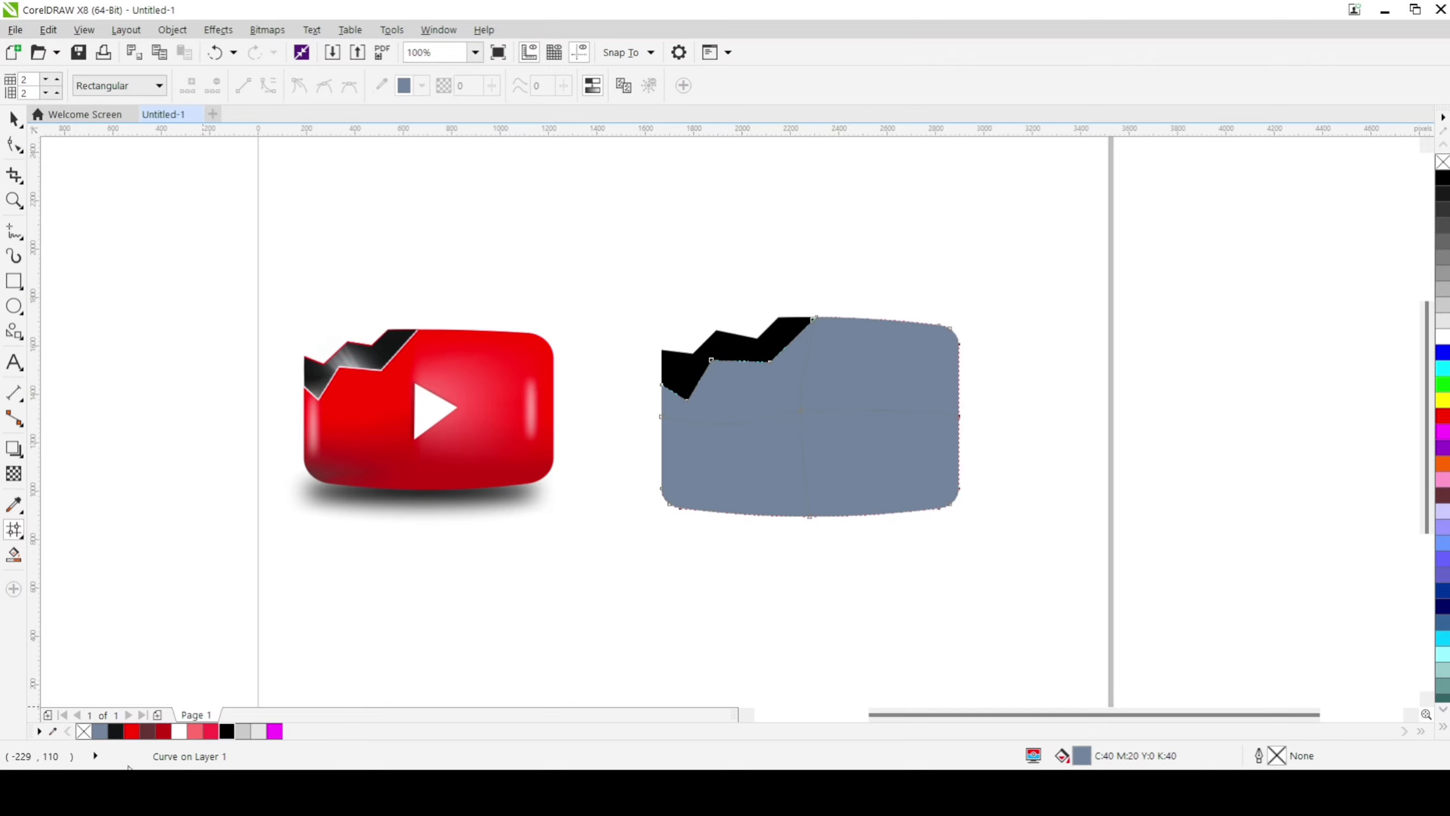
{"action": "left_click_drag", "start_coordinate": [219, 715], "coordinate": [815, 464]}
{"action": "left_click_drag", "start_coordinate": [811, 409], "coordinate": [810, 411]}
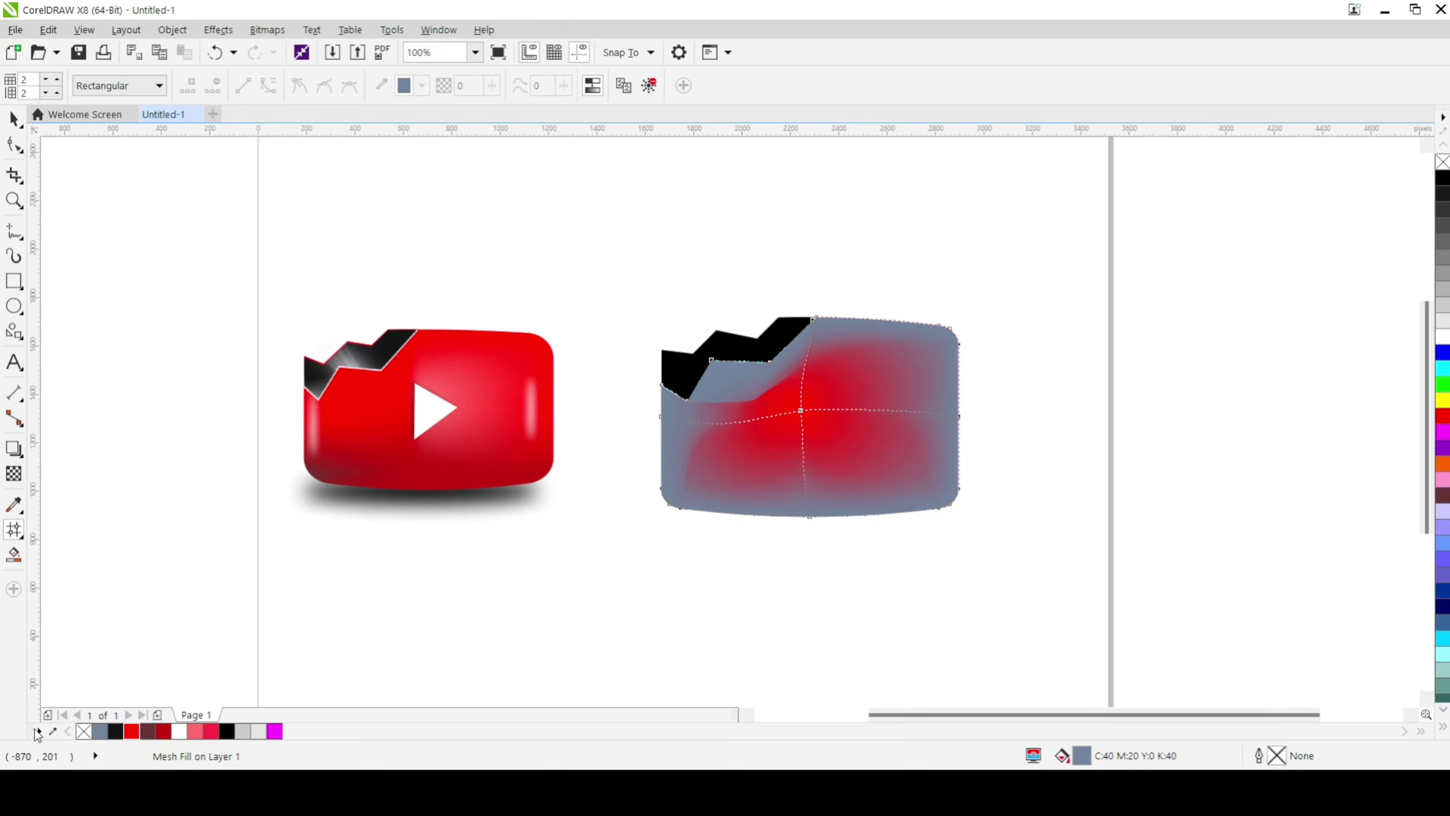
Step: Colour the remaining blue-grey areas of the body's mesh red, including its corners and lower edge
{"action": "left_click_drag", "start_coordinate": [249, 679], "coordinate": [948, 329]}
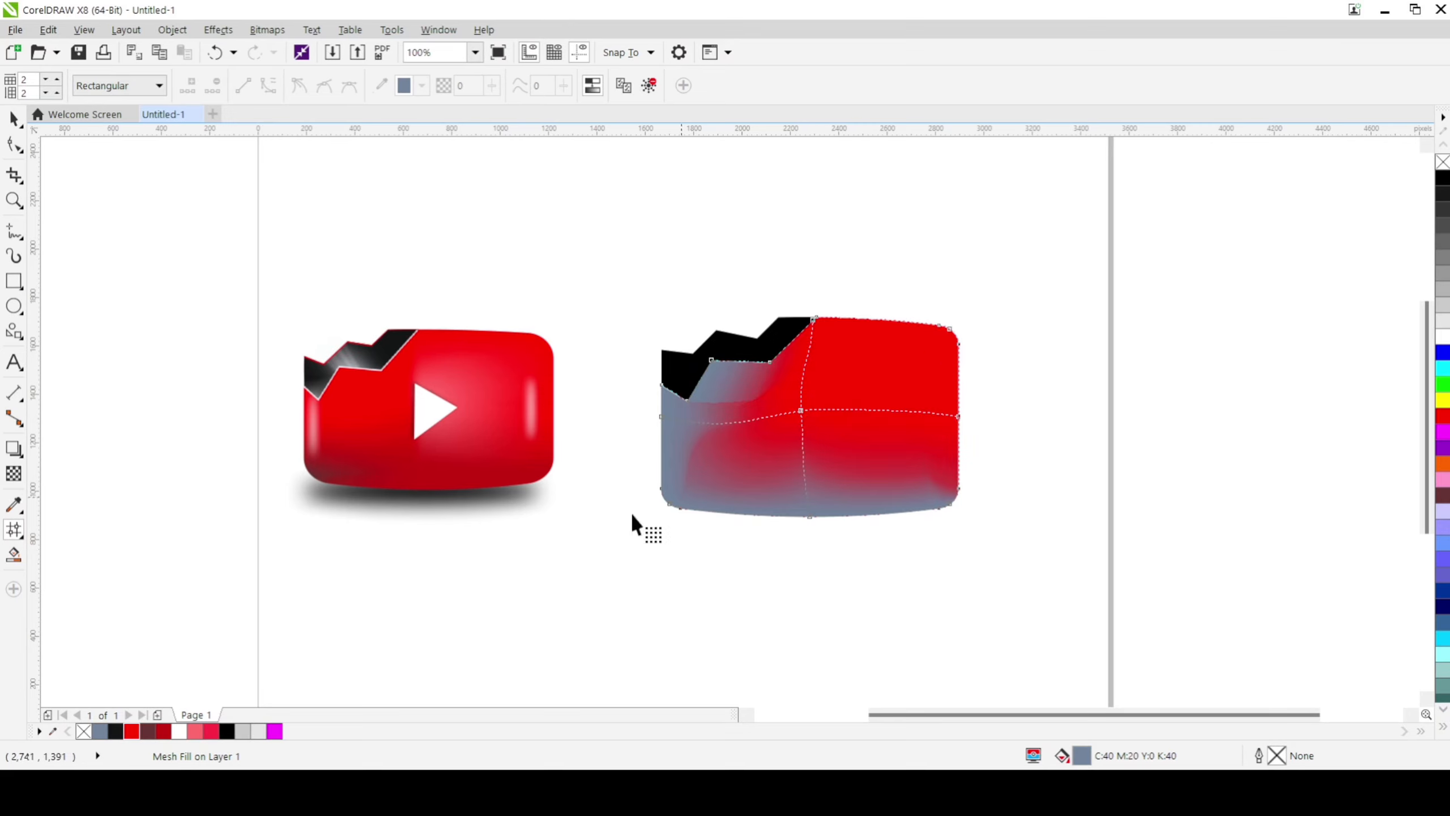
{"action": "left_click_drag", "start_coordinate": [131, 733], "coordinate": [611, 457]}
{"action": "left_click_drag", "start_coordinate": [739, 381], "coordinate": [741, 384]}
{"action": "left_click_drag", "start_coordinate": [131, 732], "coordinate": [748, 512]}
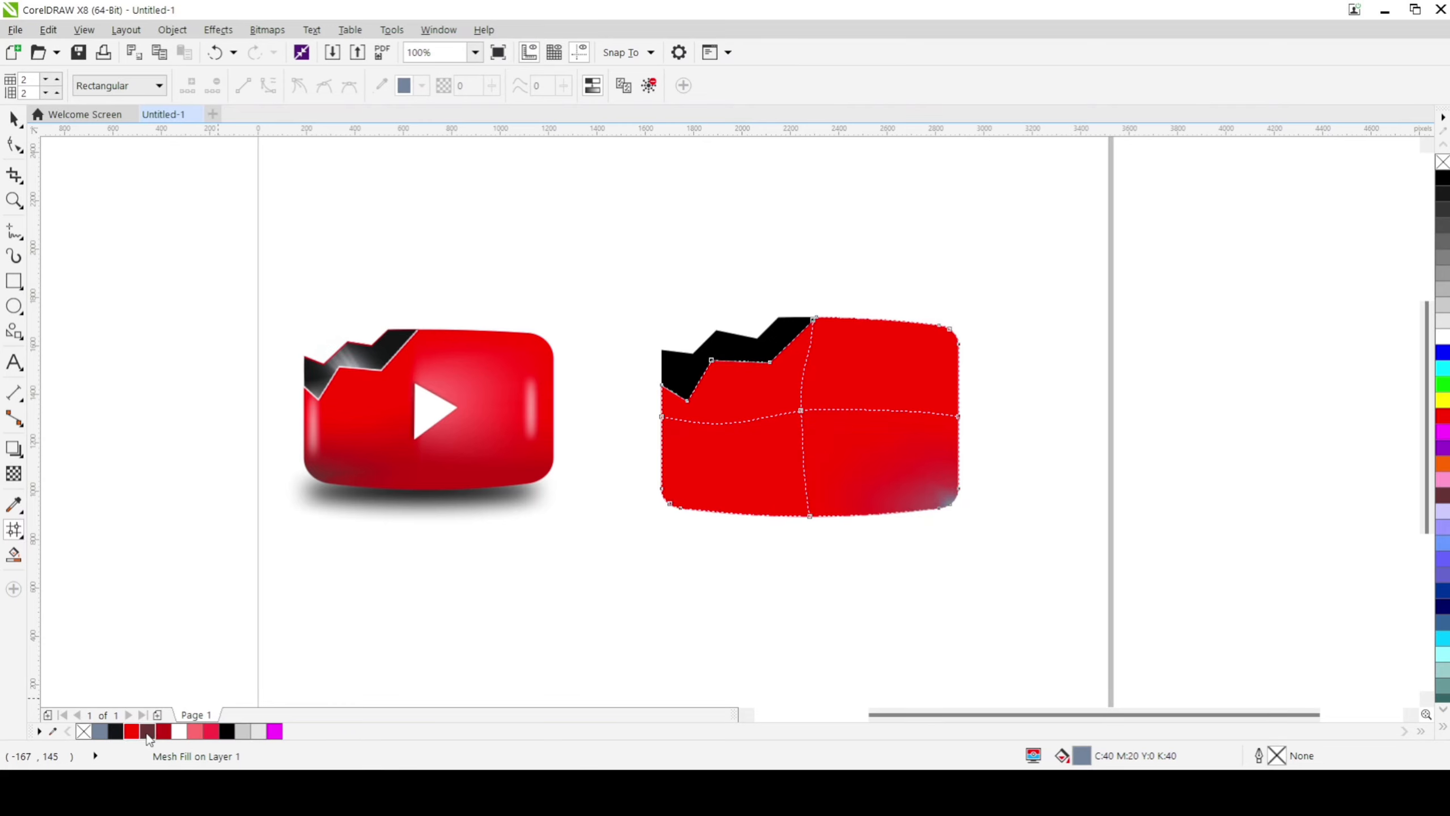
{"action": "left_click_drag", "start_coordinate": [173, 733], "coordinate": [948, 498]}
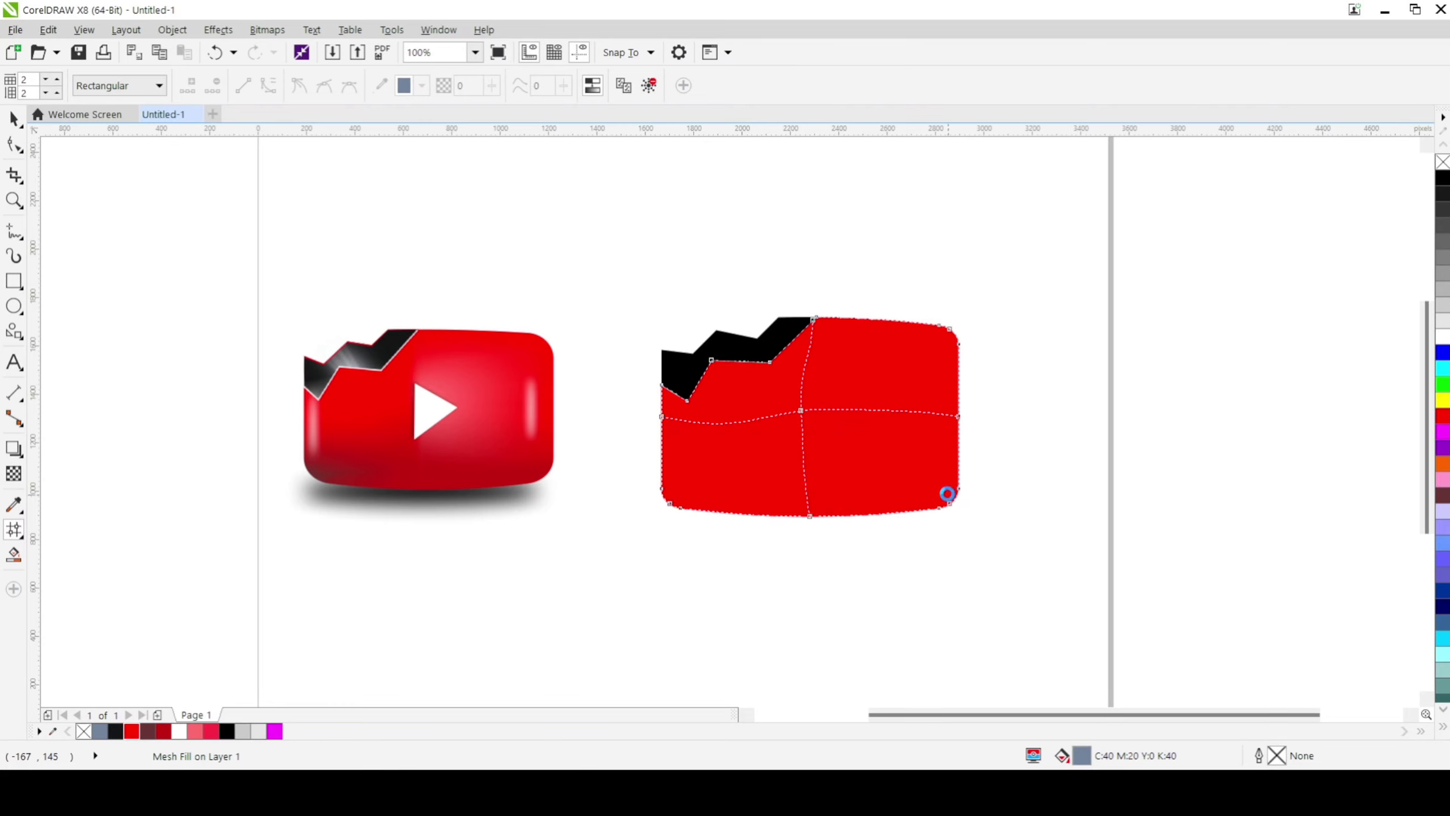
Step: Add a mesh row near the body's lower edge and colour its middle node dark red
{"action": "double_click", "coordinate": [809, 501]}
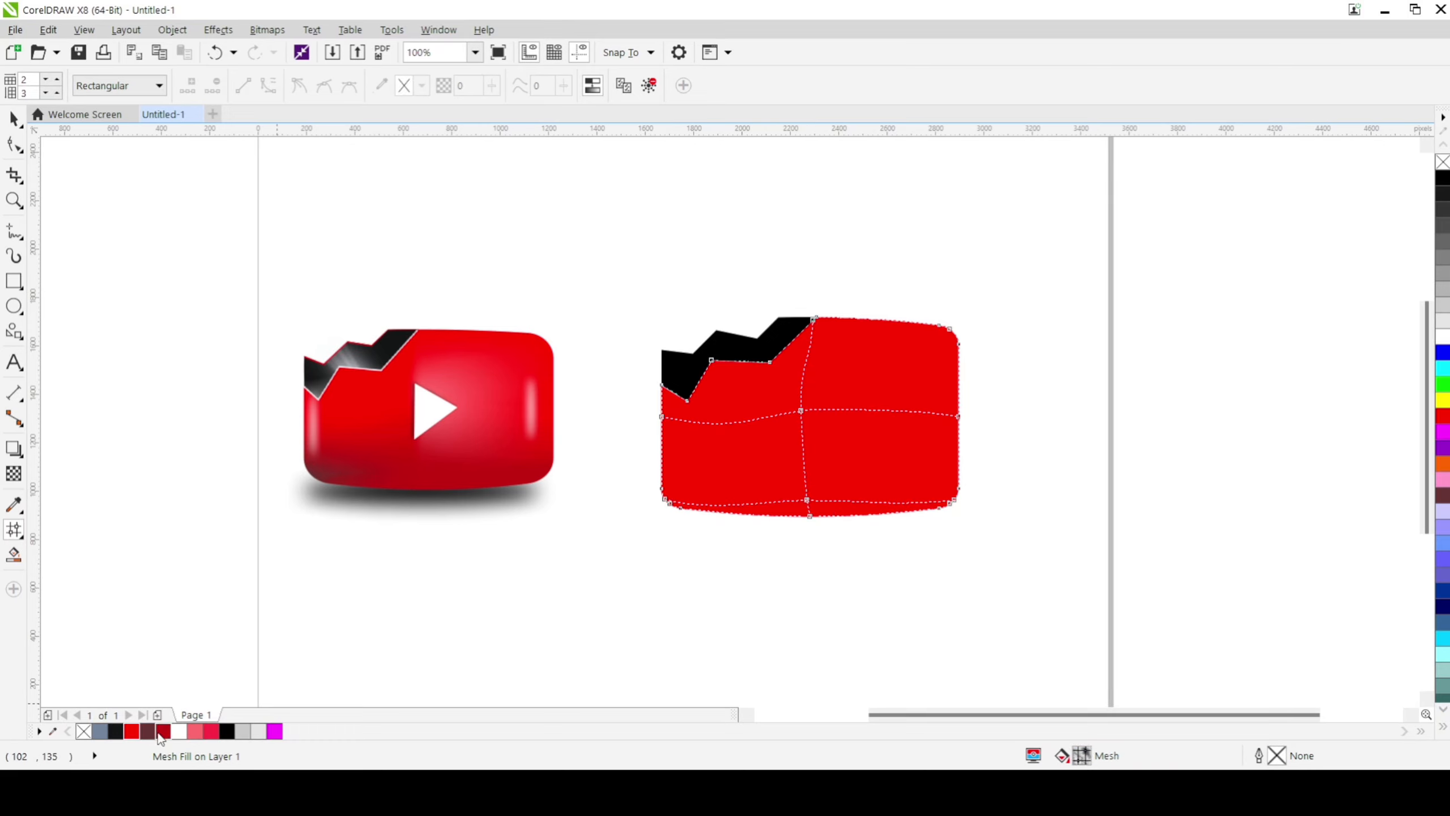
{"action": "left_click_drag", "start_coordinate": [240, 730], "coordinate": [721, 507]}
{"action": "left_click_drag", "start_coordinate": [809, 502], "coordinate": [808, 502]}
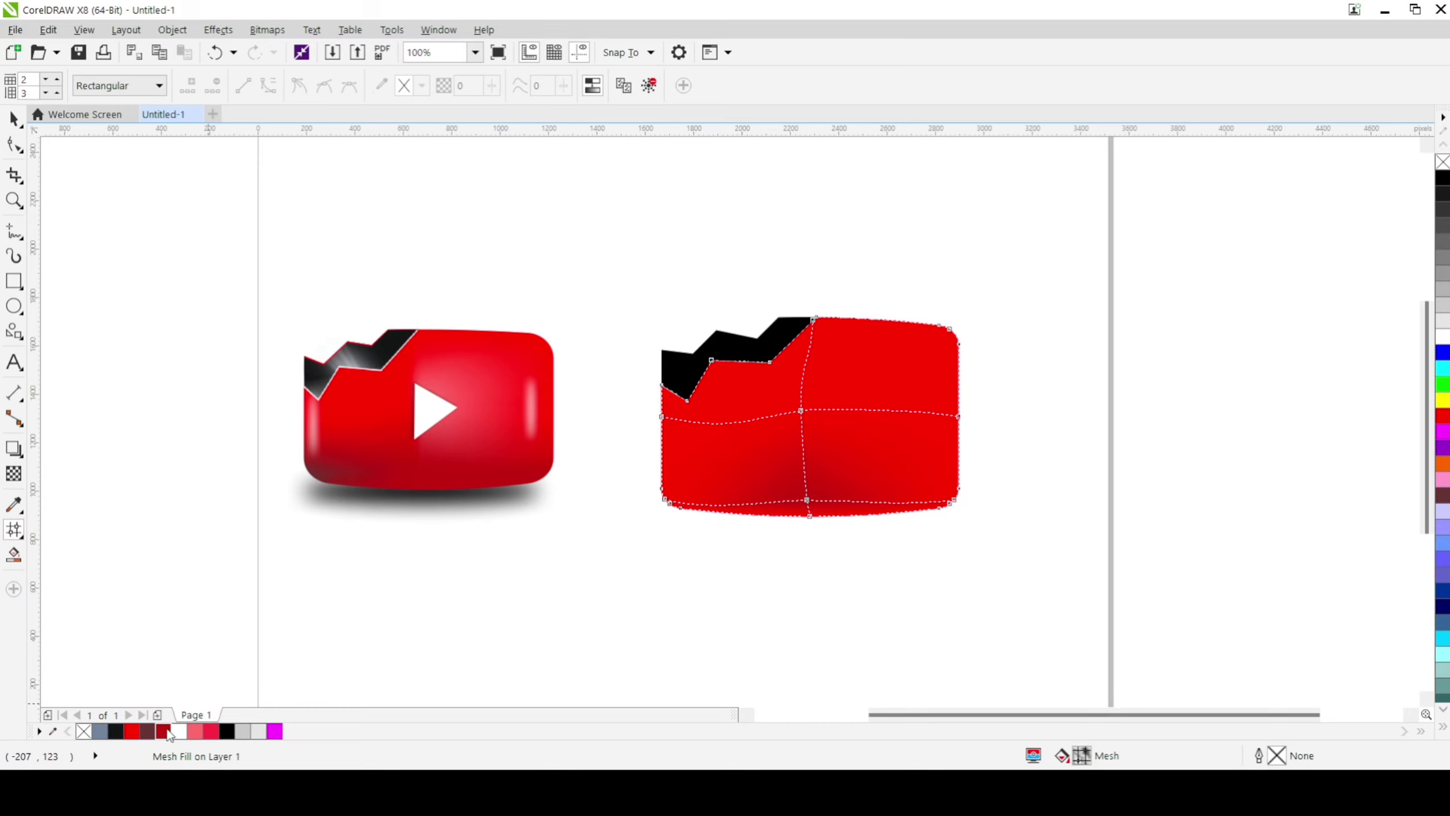
{"action": "left_click_drag", "start_coordinate": [168, 734], "coordinate": [731, 517]}
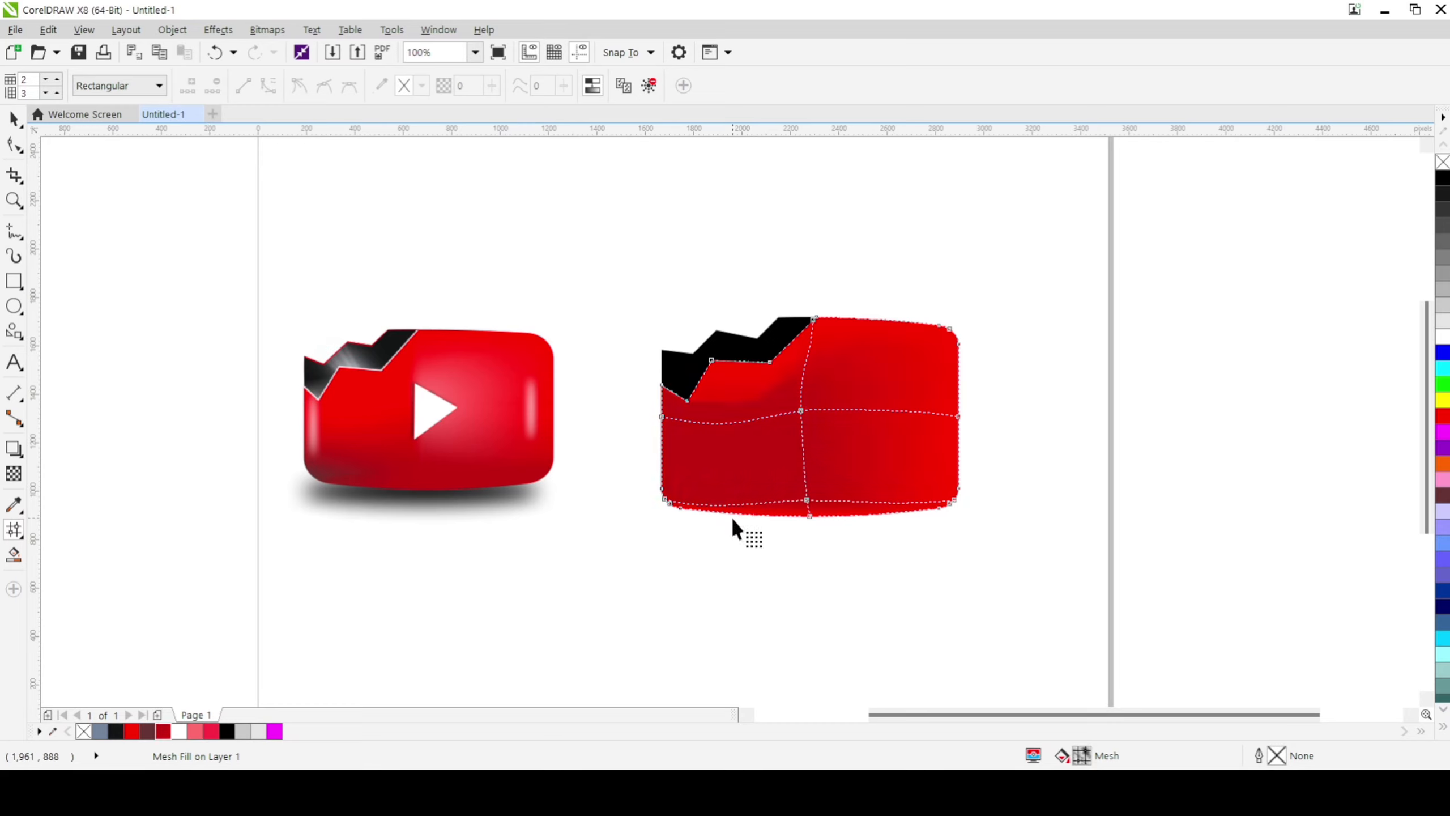
{"action": "key", "text": "ctrl+z"}
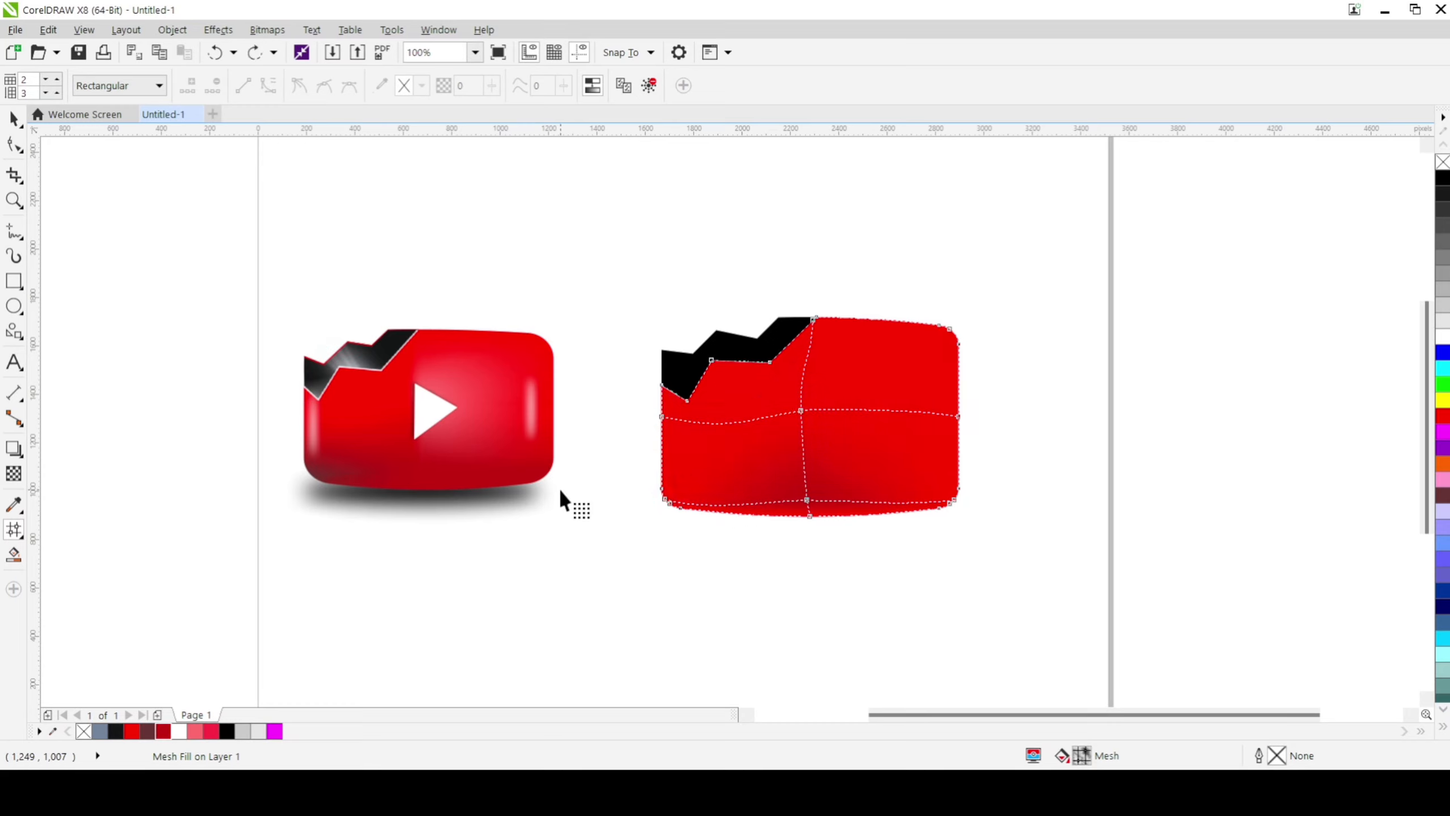
Step: Add a mesh column through the body's lower-left part and colour its bottom node dark red
{"action": "double_click", "coordinate": [711, 506]}
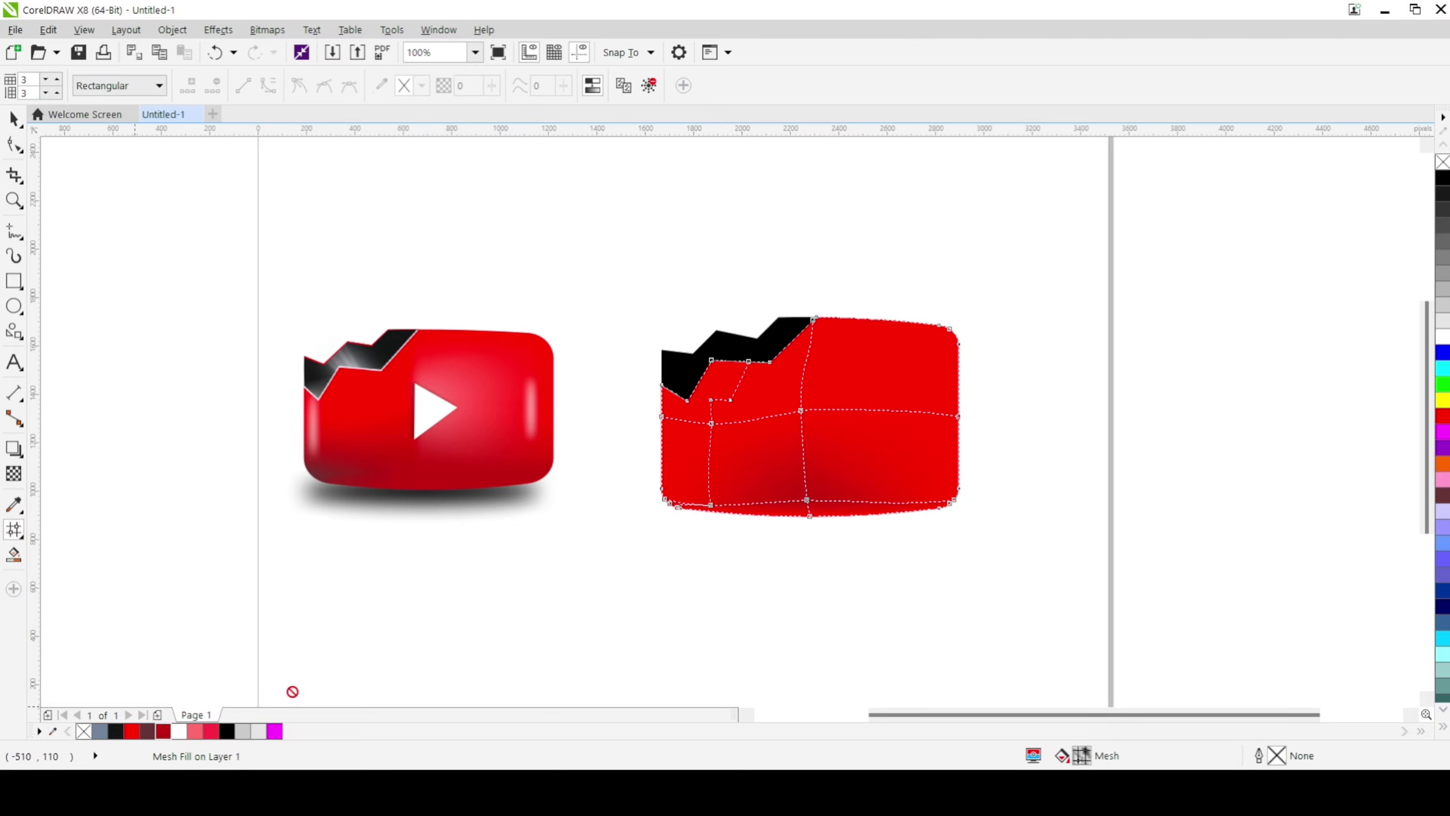
{"action": "left_click_drag", "start_coordinate": [293, 691], "coordinate": [711, 505]}
{"action": "left_click", "coordinate": [14, 119]}
{"action": "left_click", "coordinate": [234, 470]}
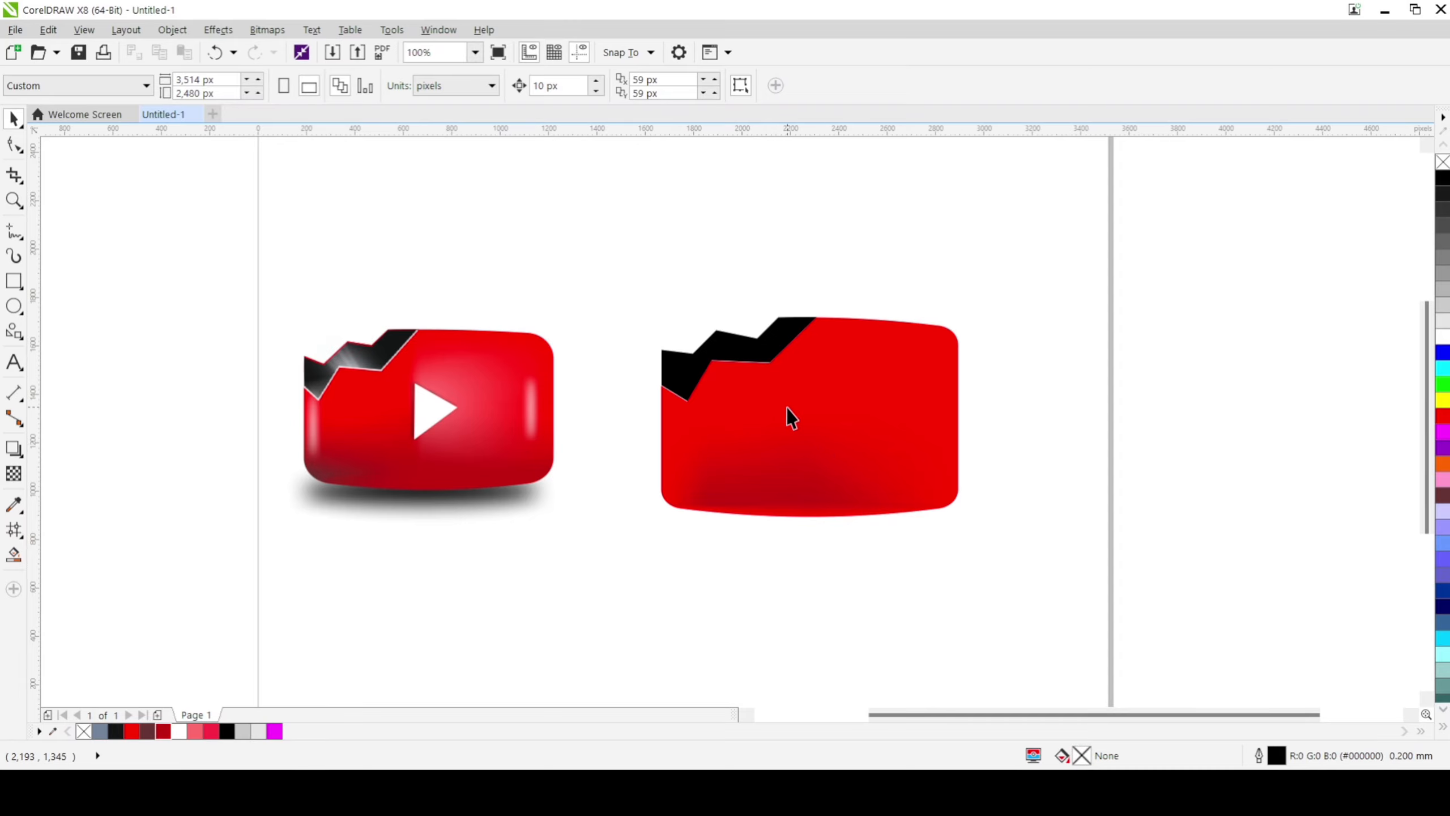
Step: Examine the crack band's edges and shading on the finished reference button
{"action": "left_click", "coordinate": [720, 362]}
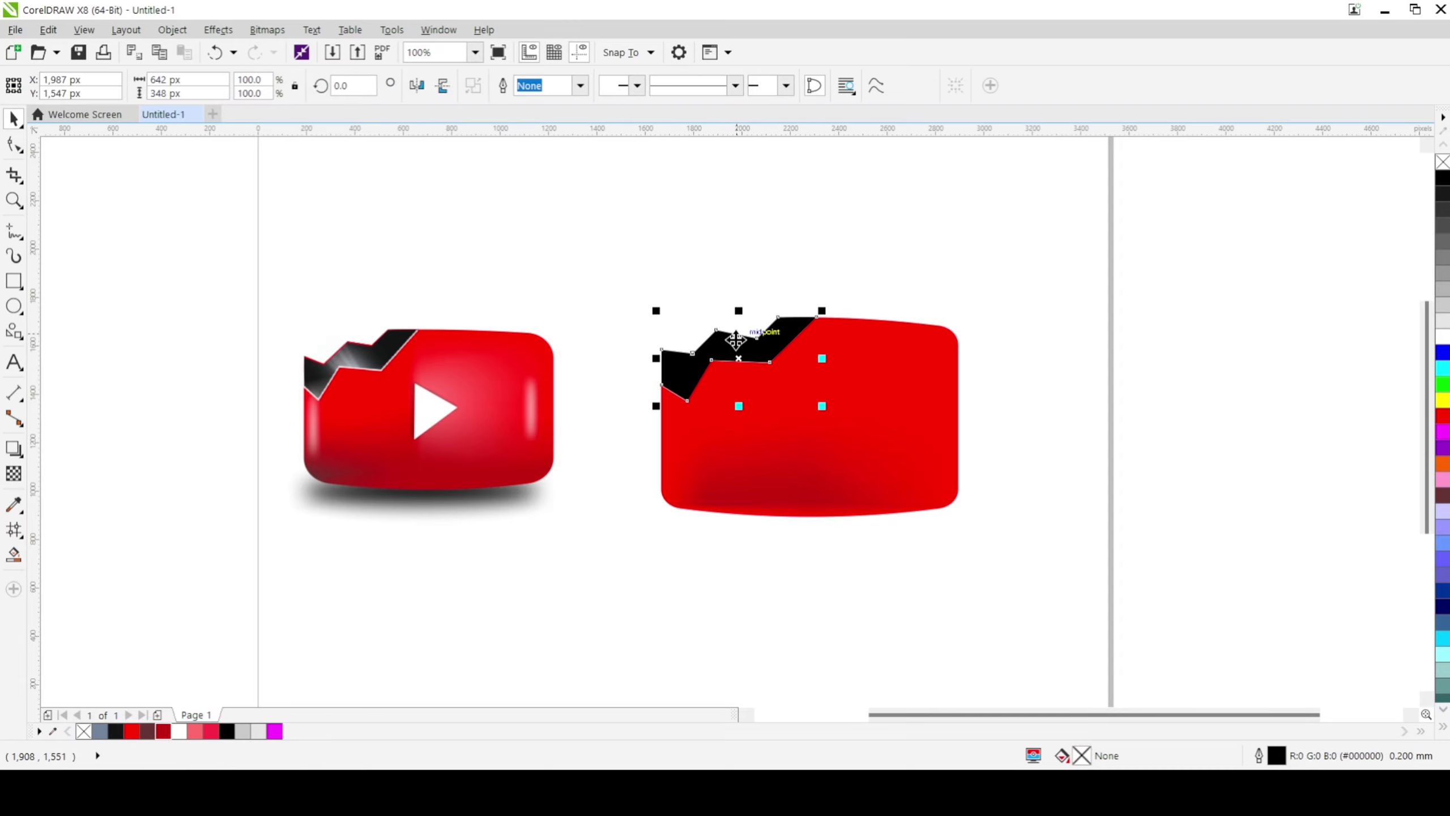
{"action": "left_click", "coordinate": [328, 344]}
{"action": "scroll", "coordinate": [328, 345], "scroll_direction": "up", "scroll_amount": 2}
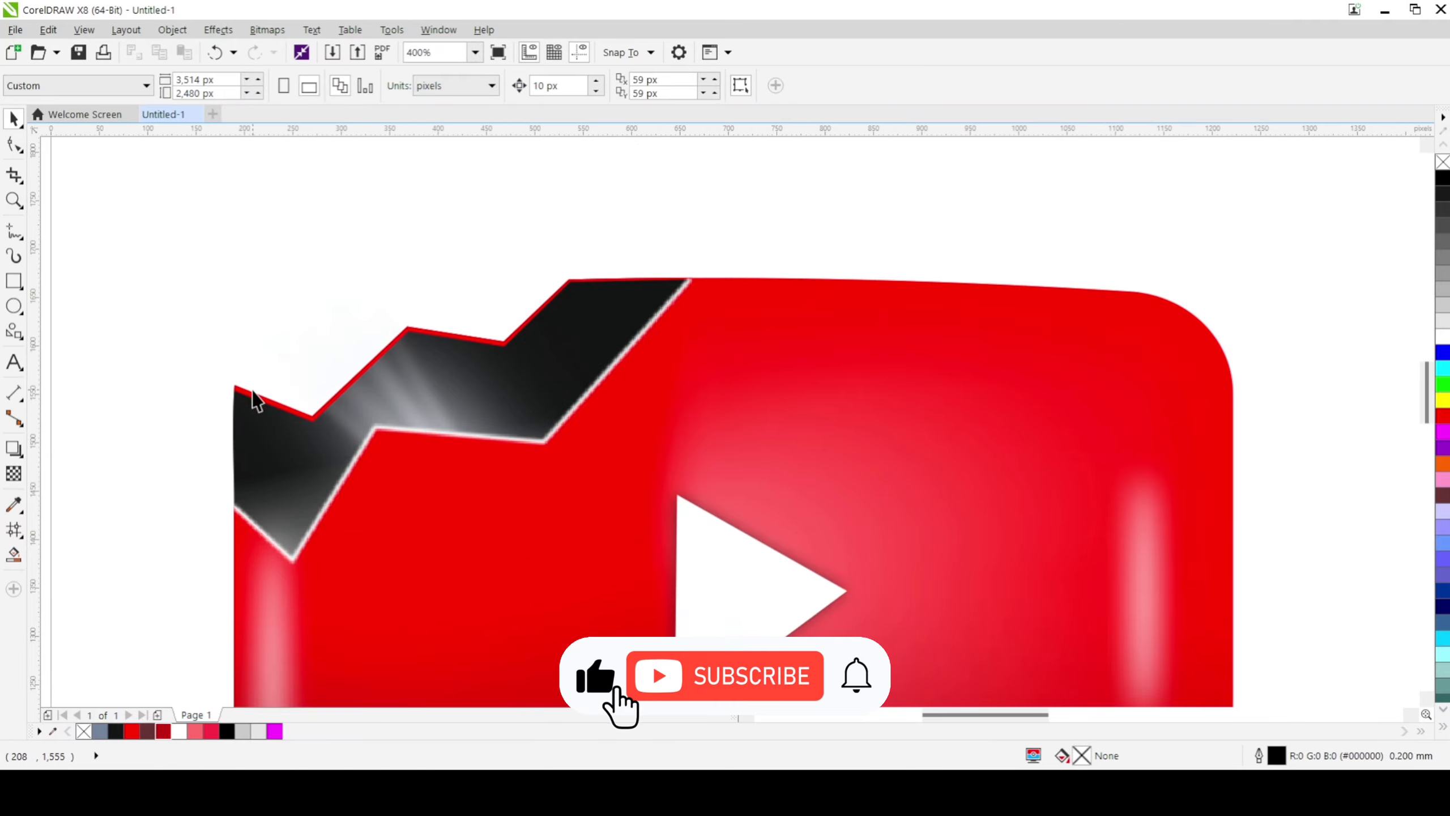
Step: Draw a zigzag line about 631 px wide just inside the black crack band's upper edge and give it a white outline
{"action": "scroll", "coordinate": [636, 368], "scroll_direction": "down", "scroll_amount": 2}
{"action": "scroll", "coordinate": [639, 377], "scroll_direction": "down", "scroll_amount": 3}
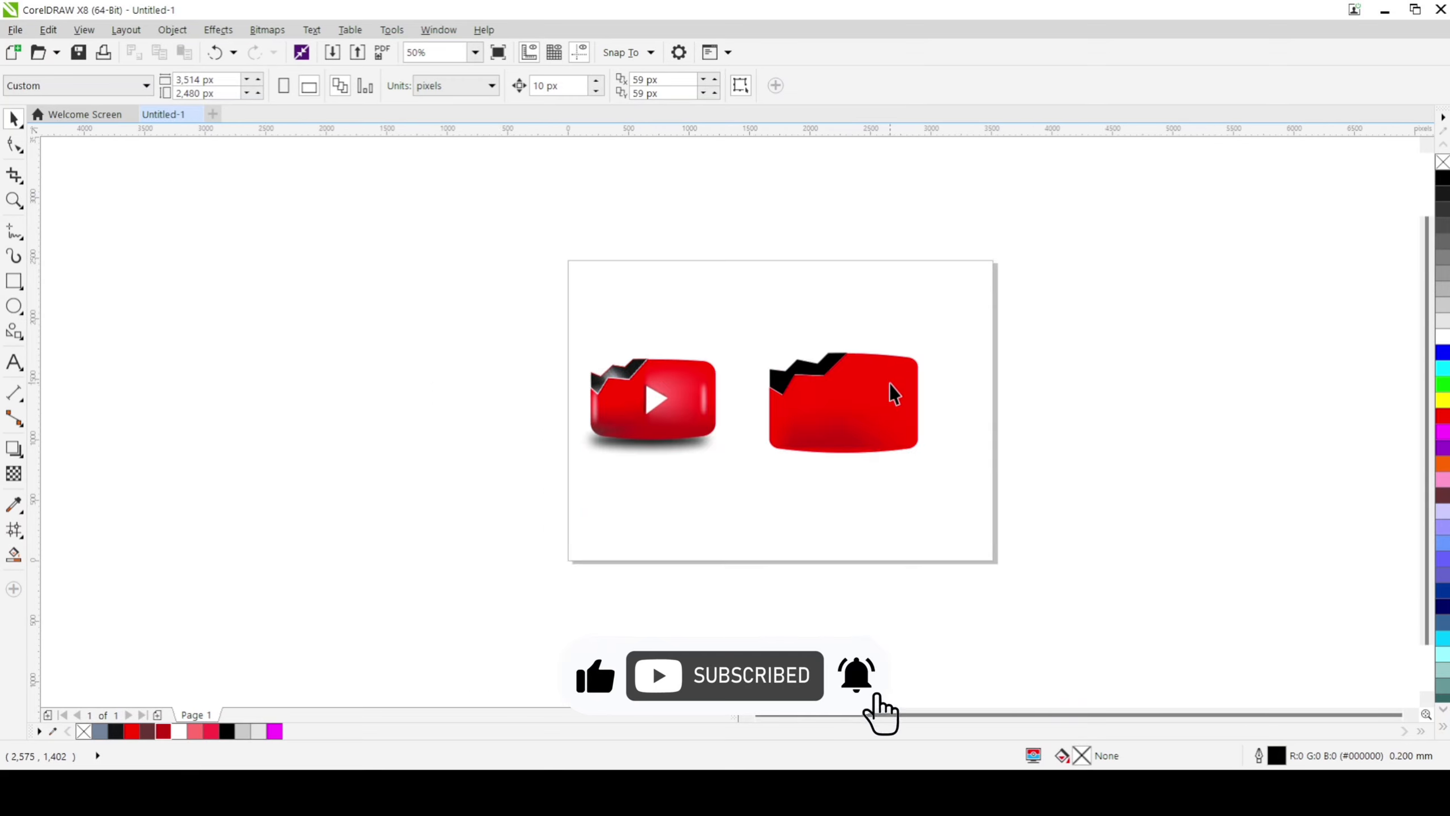
{"action": "scroll", "coordinate": [890, 392], "scroll_direction": "up", "scroll_amount": 3}
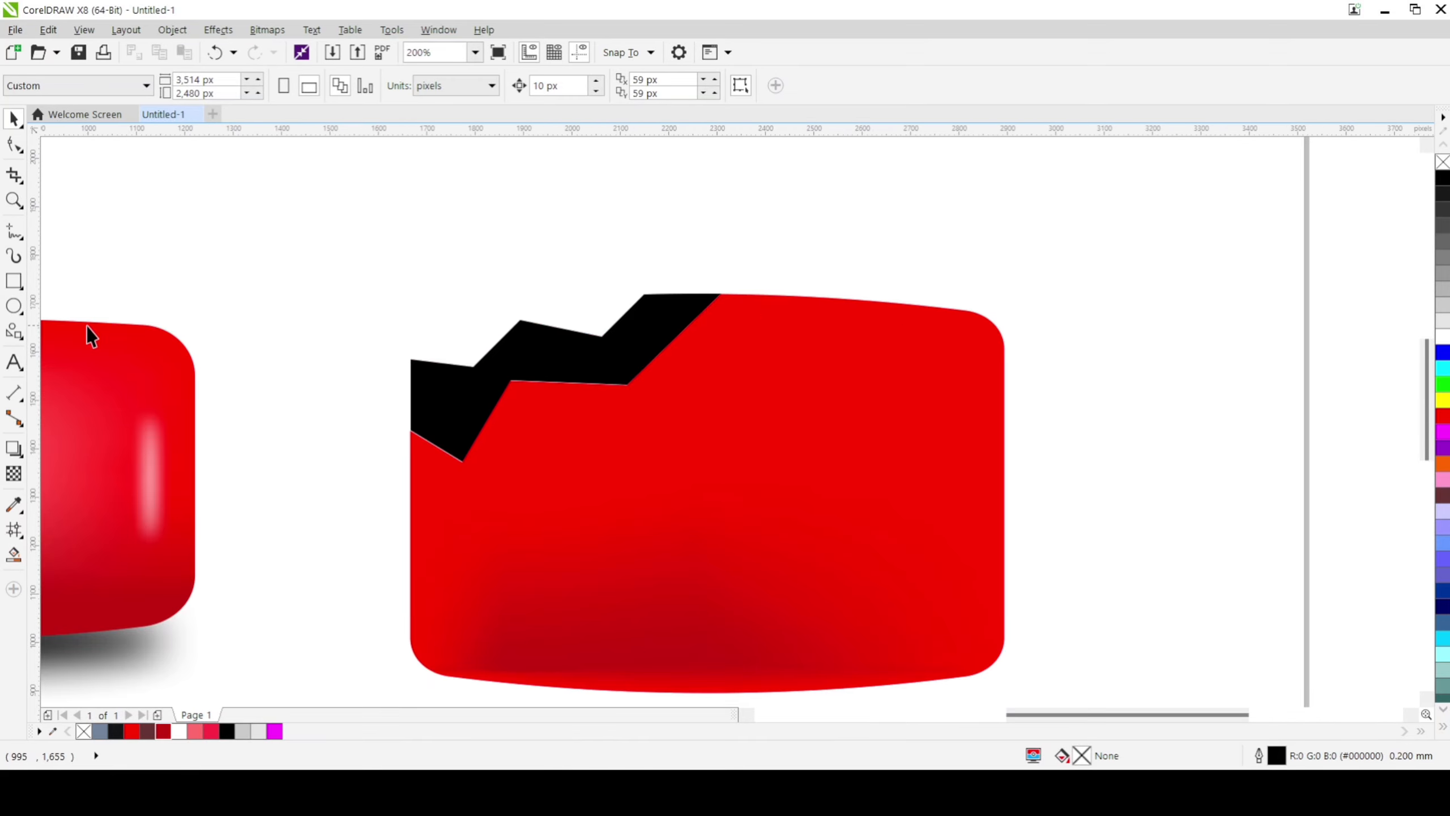
{"action": "left_click", "coordinate": [11, 239]}
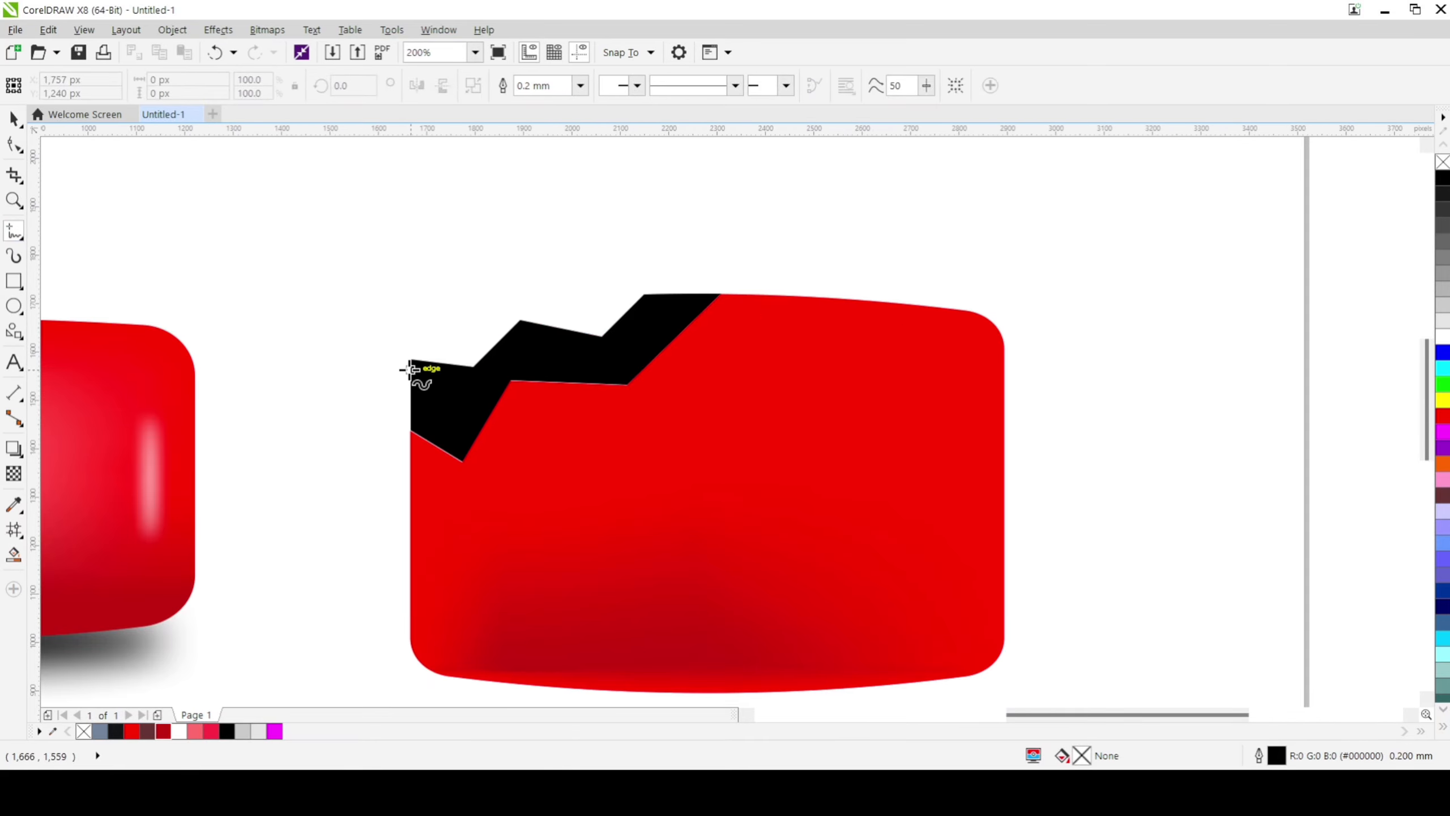
{"action": "scroll", "coordinate": [418, 365], "scroll_direction": "up", "scroll_amount": 1}
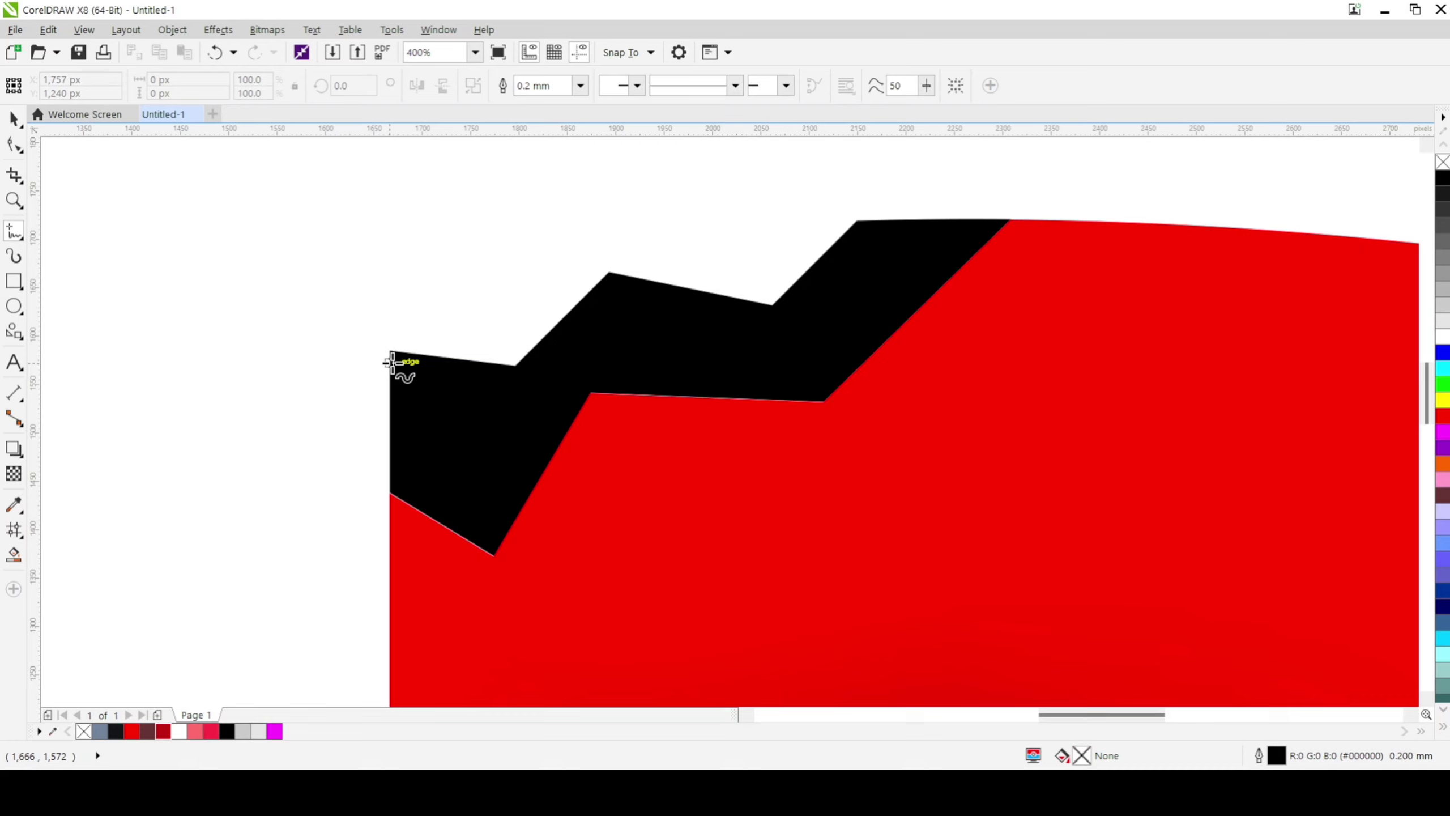
{"action": "left_click", "coordinate": [390, 363]}
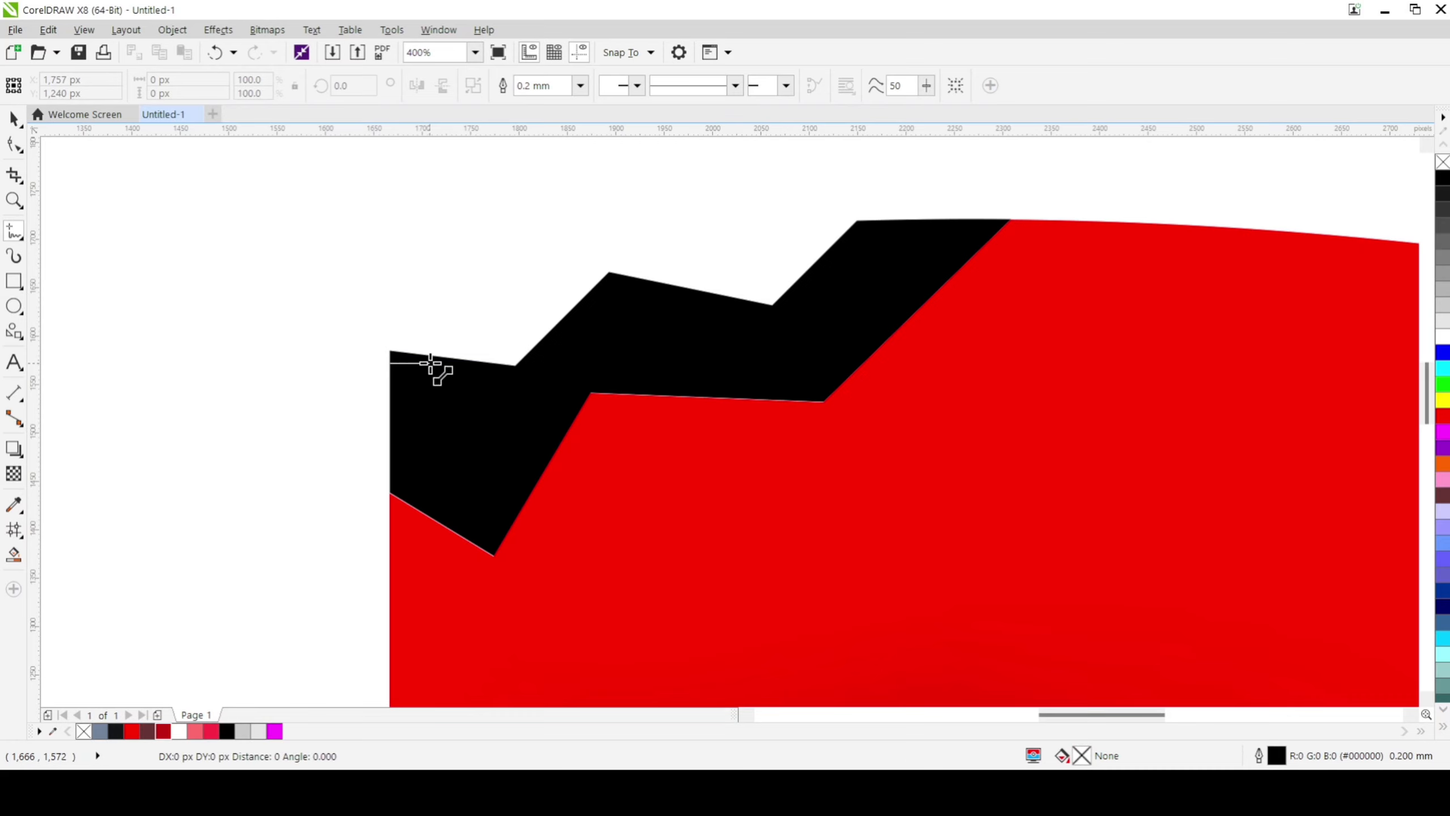
{"action": "left_click", "coordinate": [515, 378]}
{"action": "left_click", "coordinate": [516, 378]}
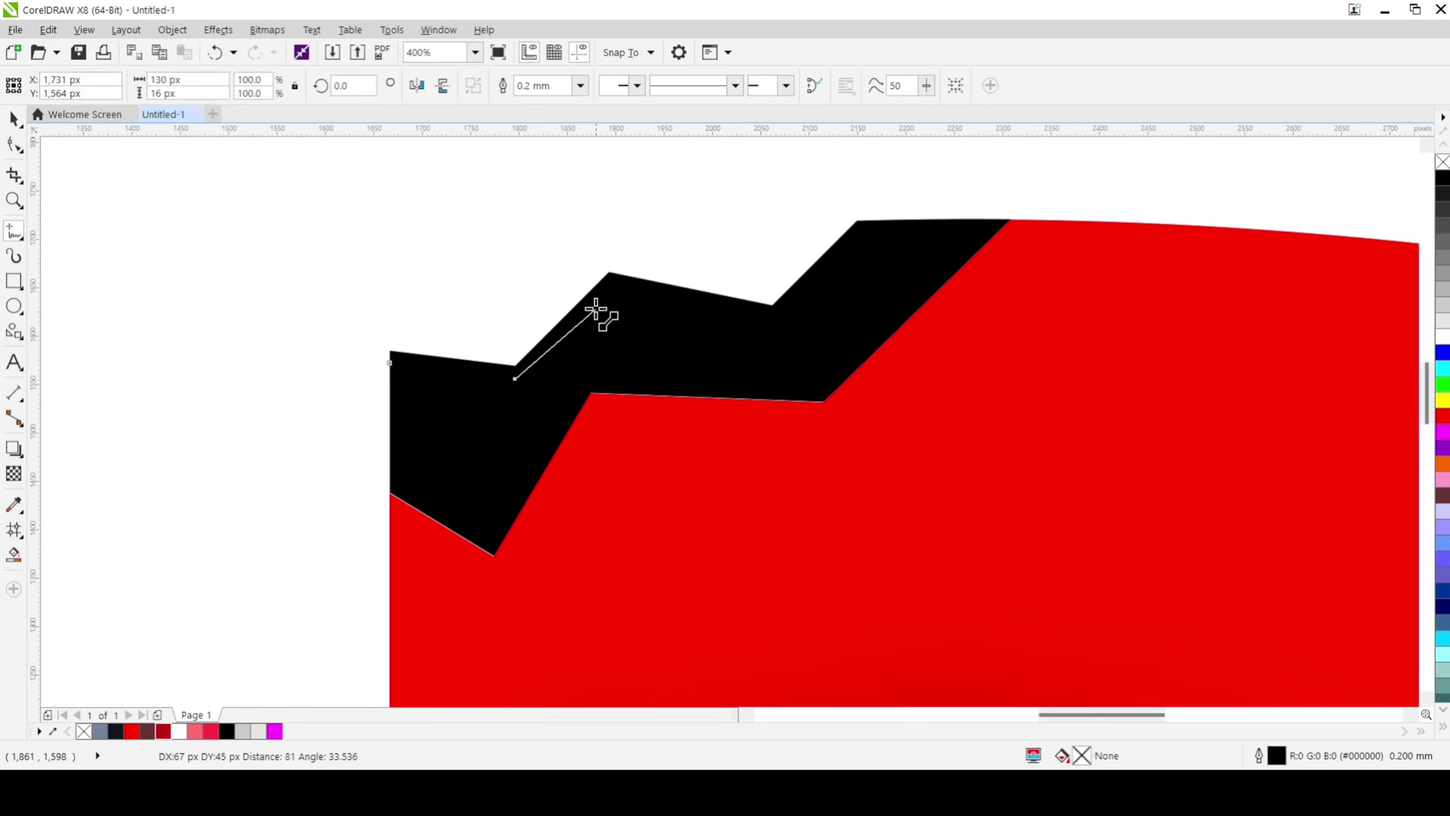
{"action": "left_click", "coordinate": [609, 285]}
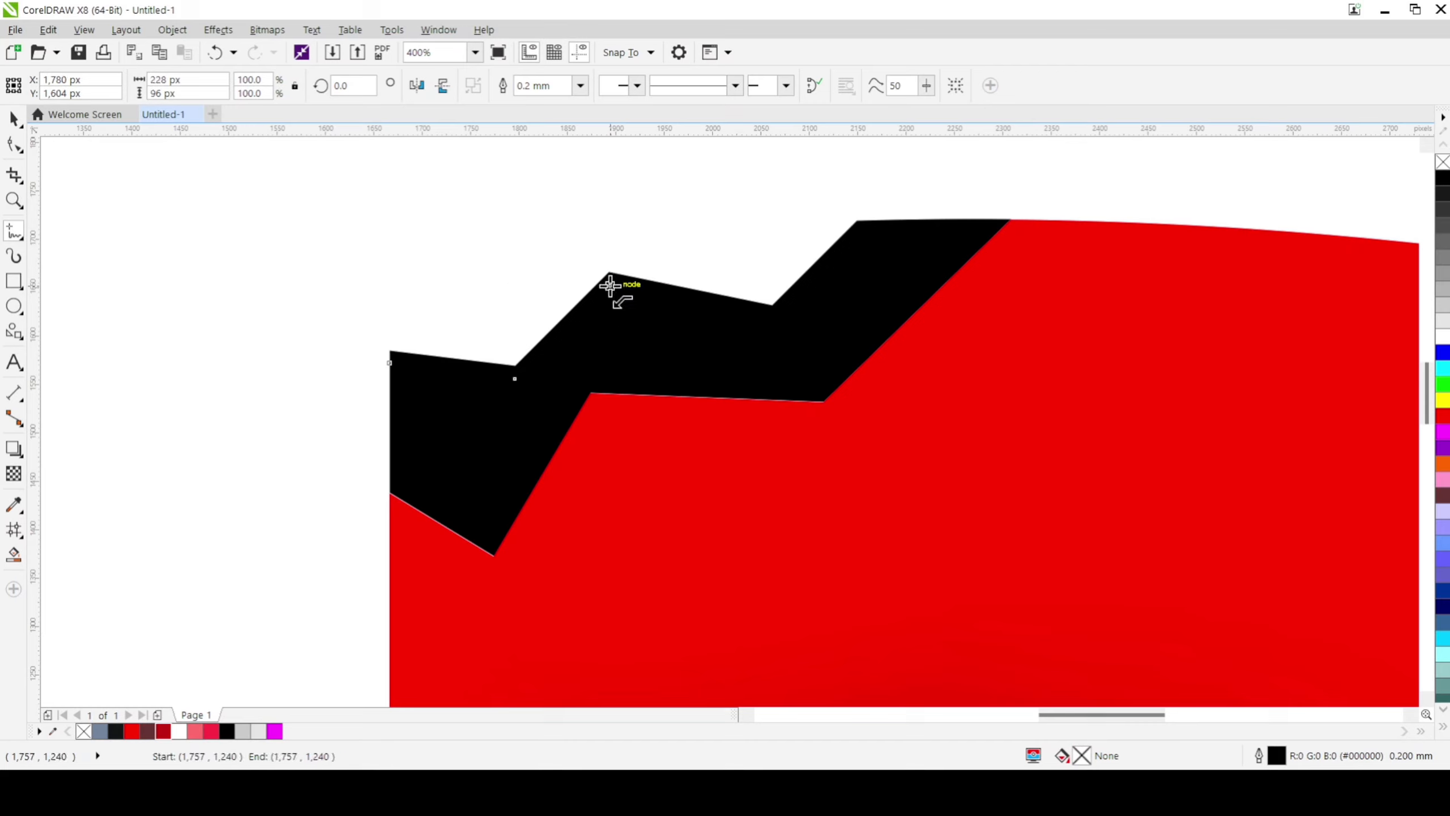
{"action": "left_click", "coordinate": [609, 286]}
{"action": "left_click", "coordinate": [774, 322]}
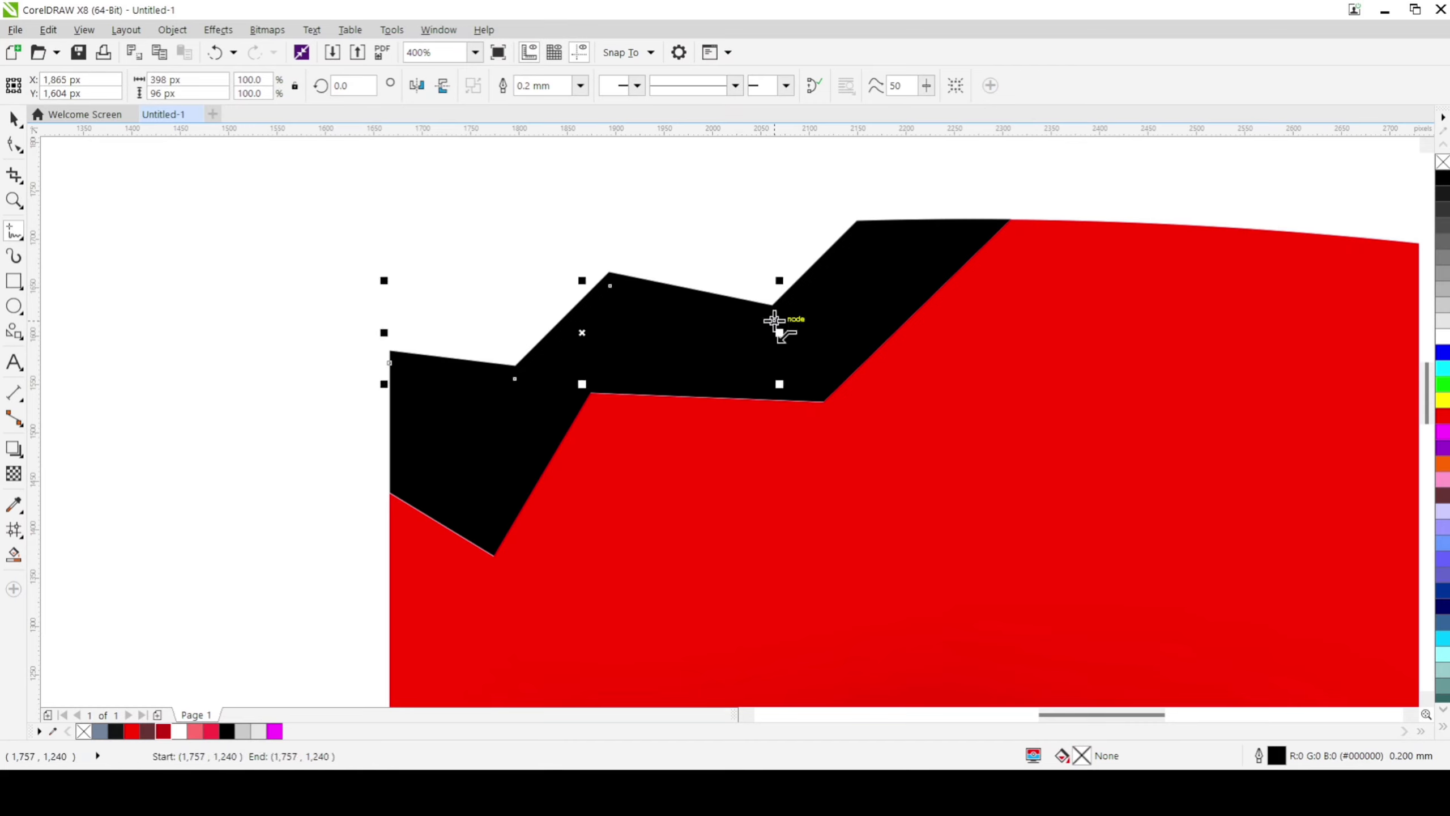
{"action": "left_click", "coordinate": [774, 321]}
{"action": "left_click", "coordinate": [864, 231]}
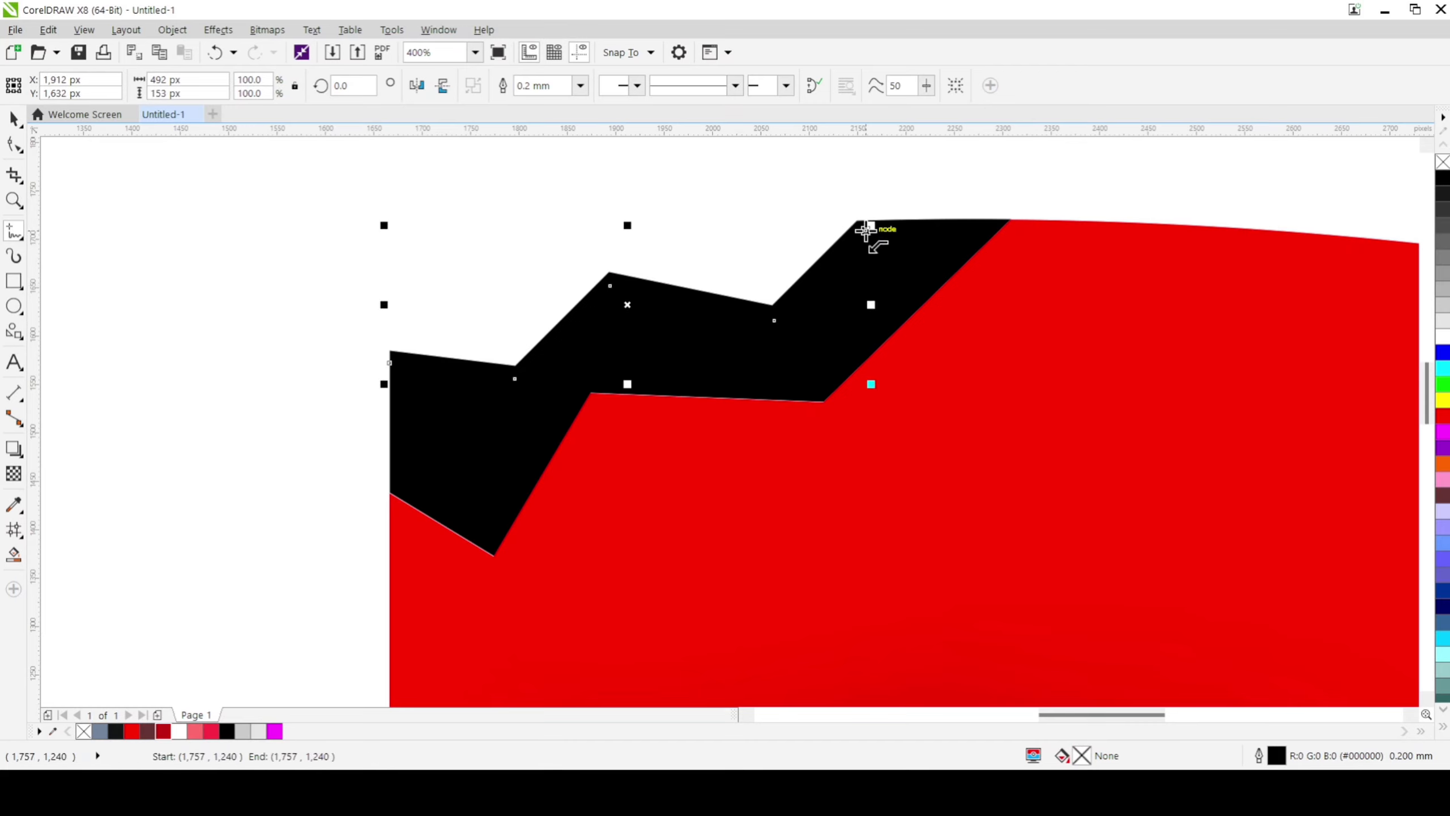
{"action": "left_click", "coordinate": [865, 231]}
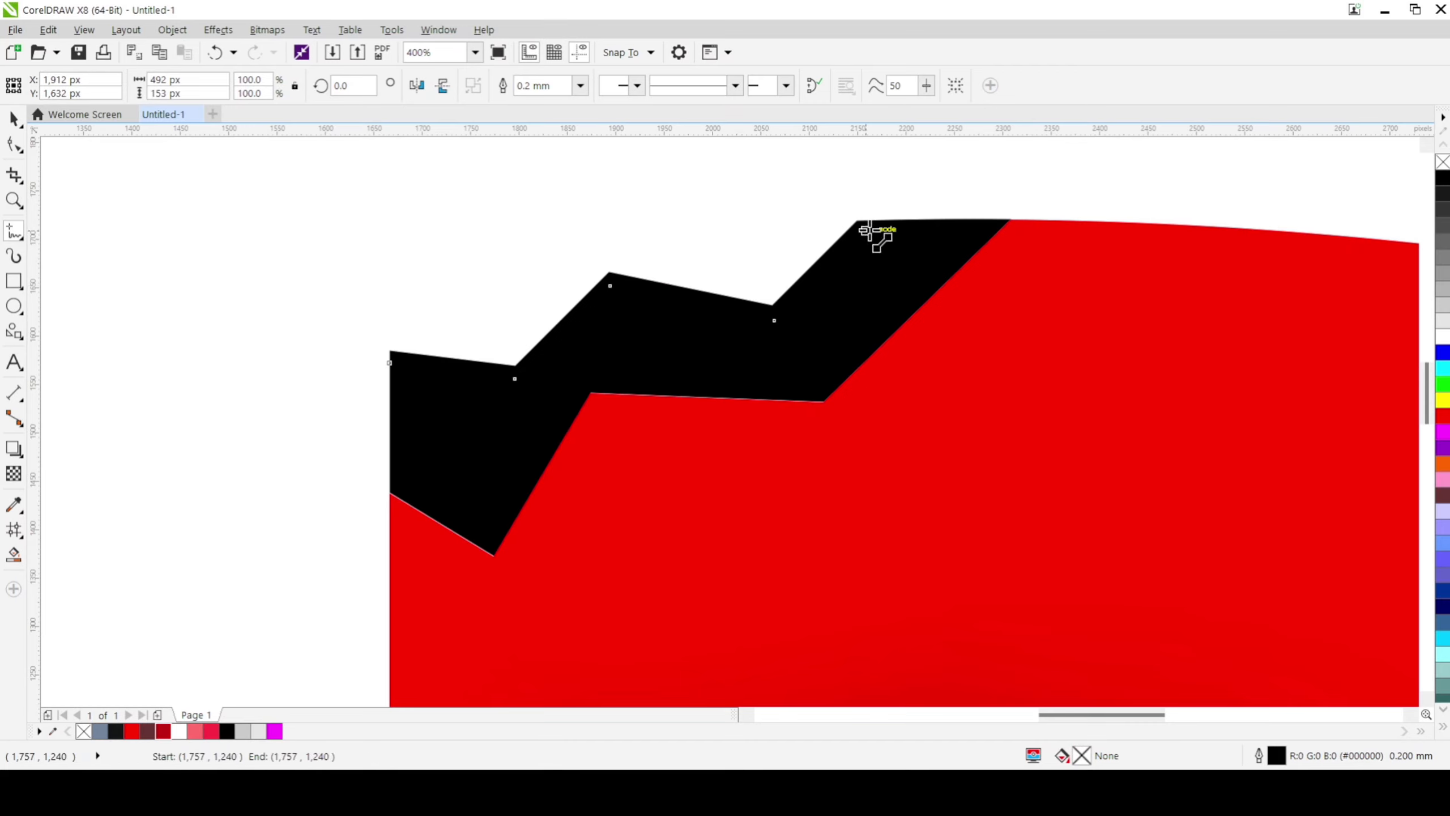
{"action": "left_click", "coordinate": [1002, 231]}
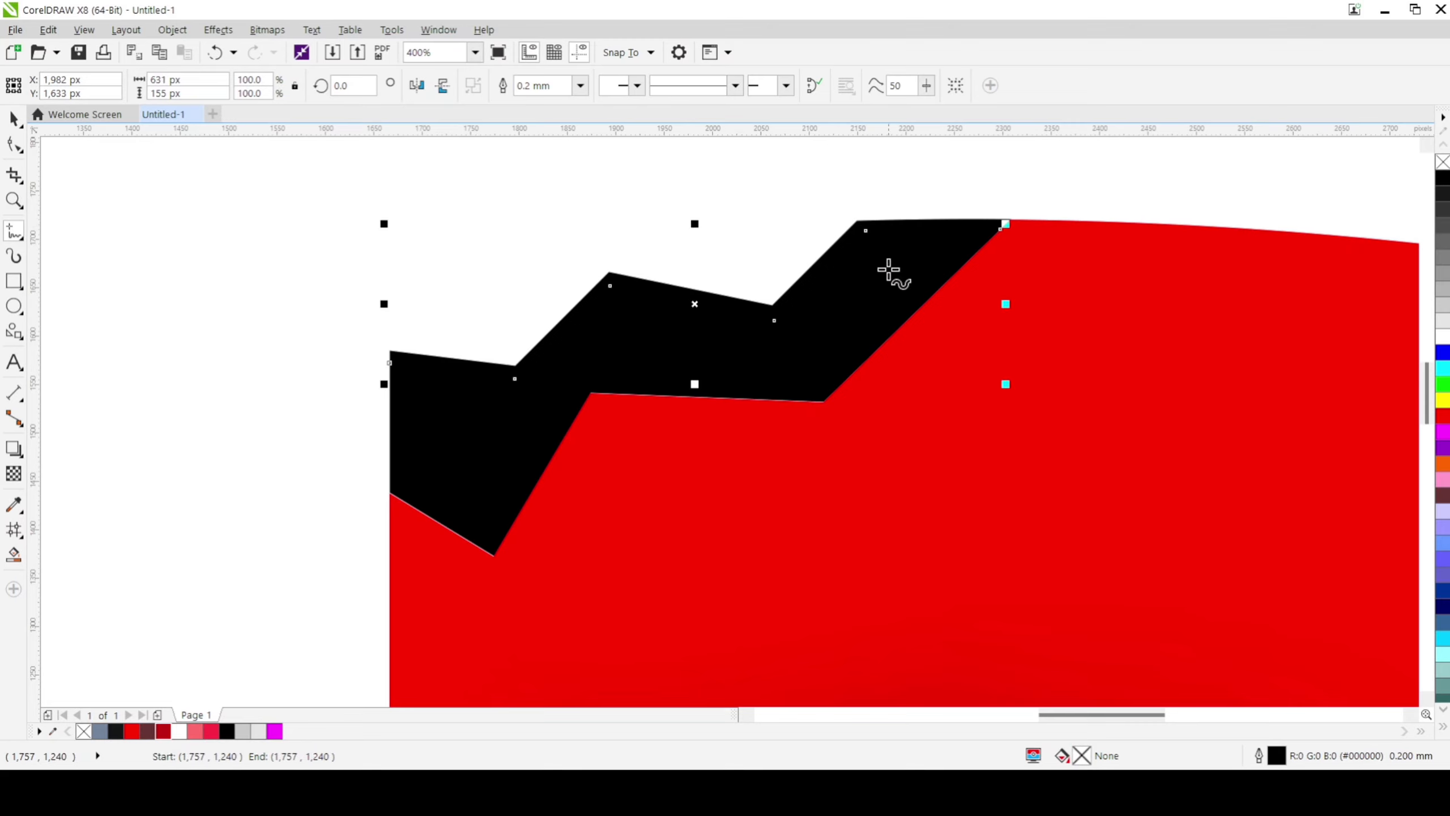
{"action": "right_click", "coordinate": [1443, 340]}
{"action": "left_click", "coordinate": [336, 228]}
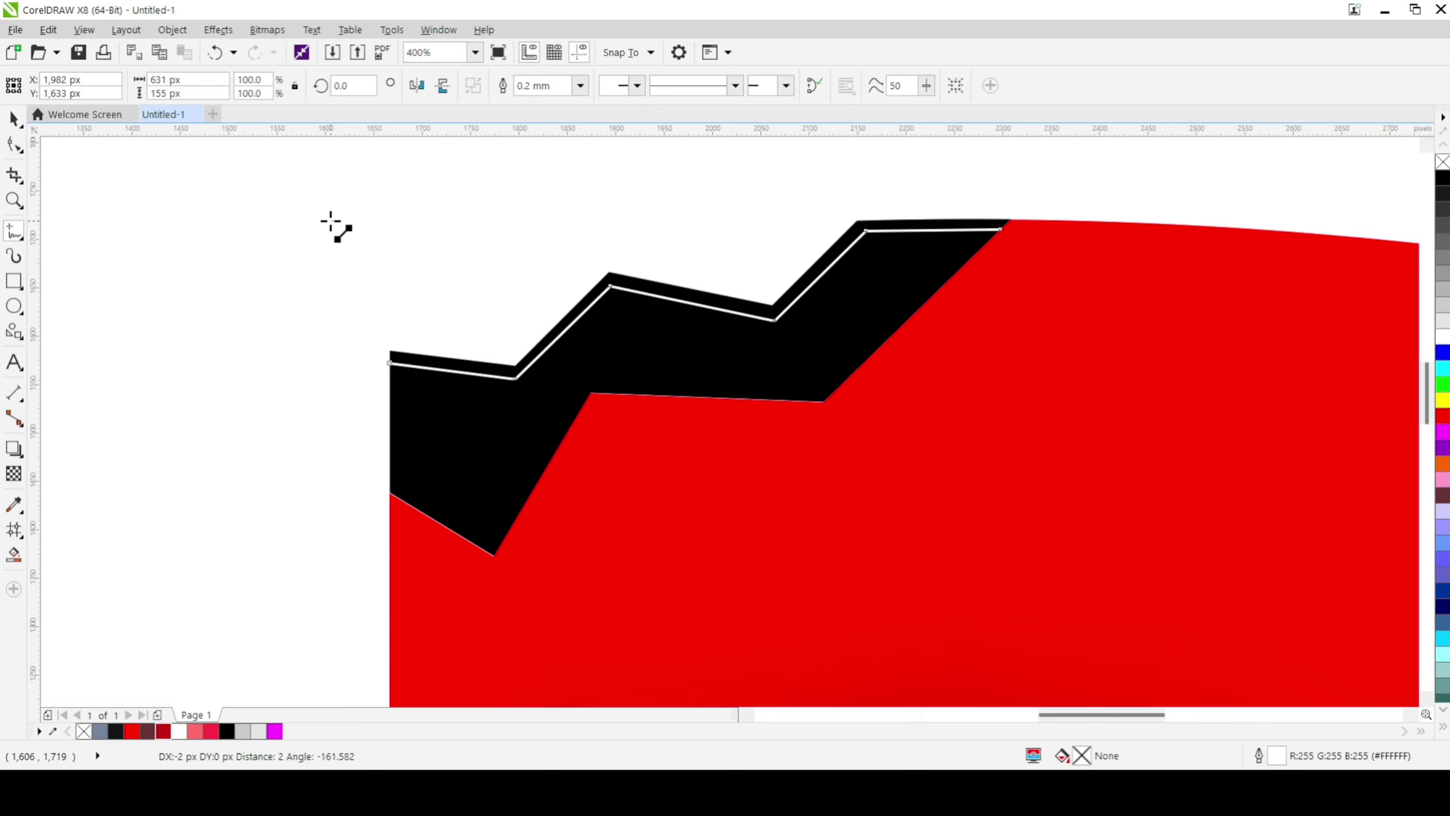
{"action": "left_click", "coordinate": [331, 214]}
{"action": "key", "text": "F10"}
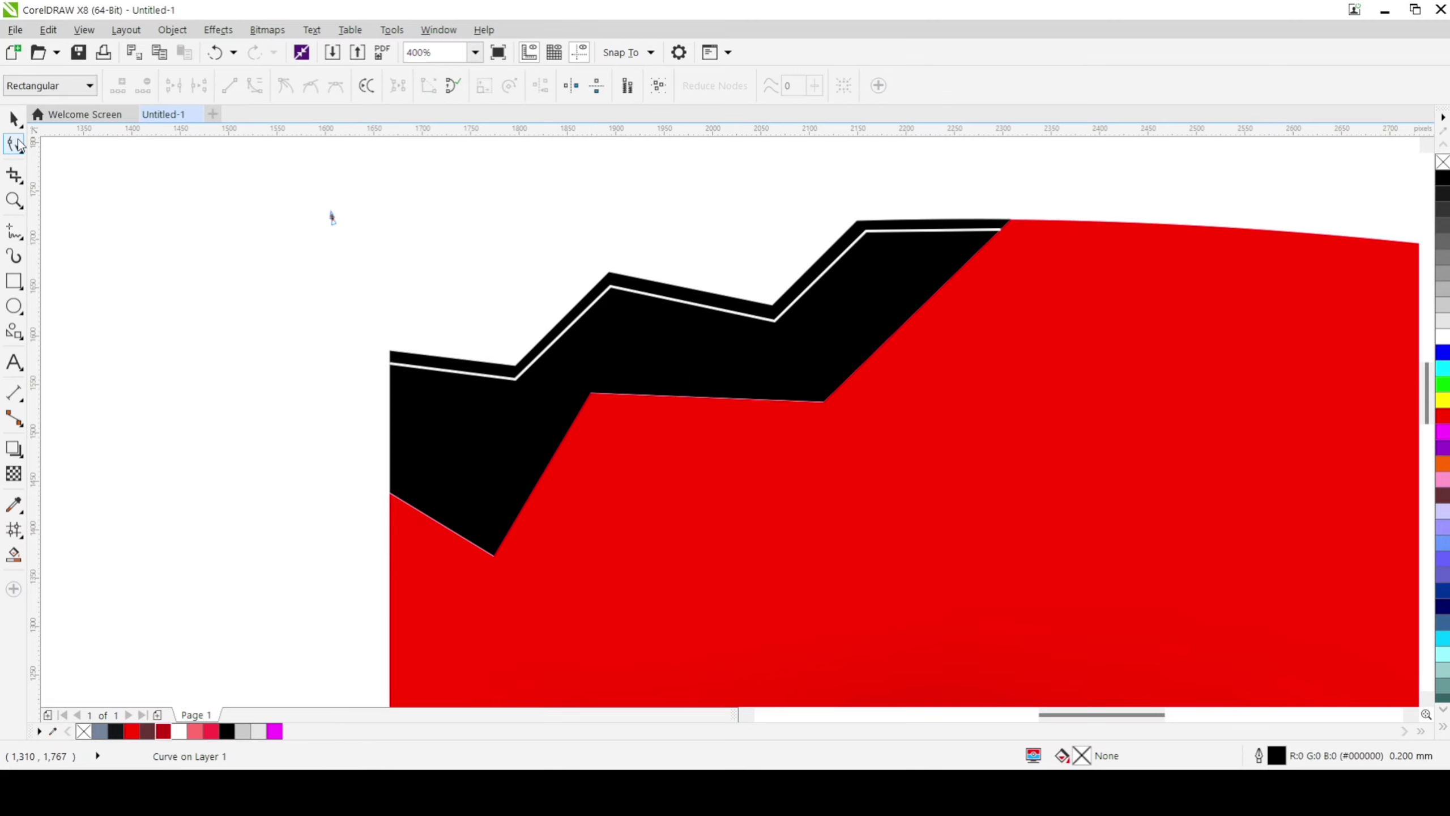
{"action": "left_click", "coordinate": [15, 119]}
{"action": "left_click", "coordinate": [159, 259]}
{"action": "scroll", "coordinate": [159, 258], "scroll_direction": "down", "scroll_amount": 3}
{"action": "scroll", "coordinate": [163, 253], "scroll_direction": "up", "scroll_amount": 1}
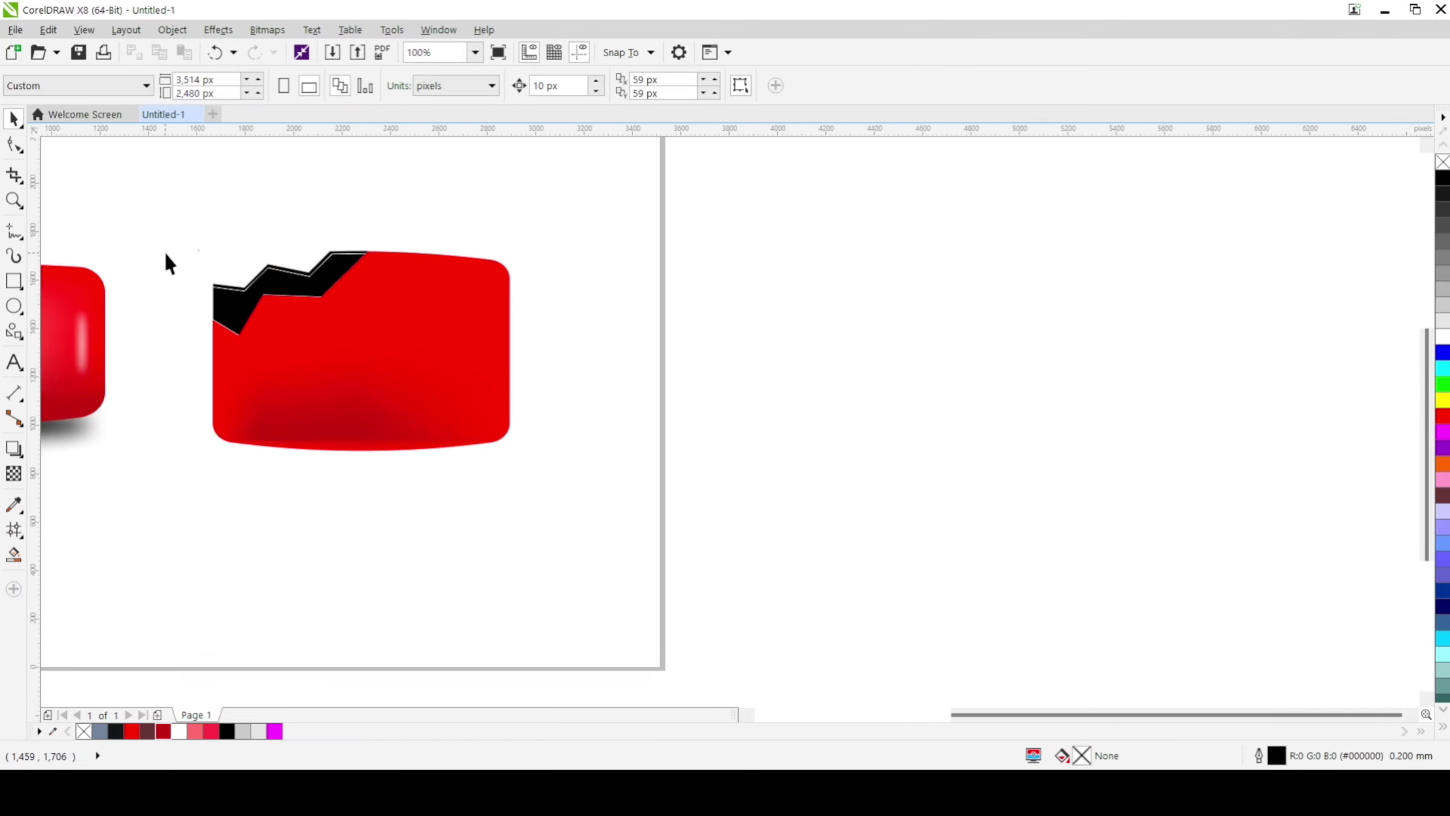
{"action": "scroll", "coordinate": [244, 276], "scroll_direction": "up", "scroll_amount": 2}
{"action": "scroll", "coordinate": [79, 297], "scroll_direction": "down", "scroll_amount": 2}
{"action": "scroll", "coordinate": [93, 294], "scroll_direction": "up", "scroll_amount": 2}
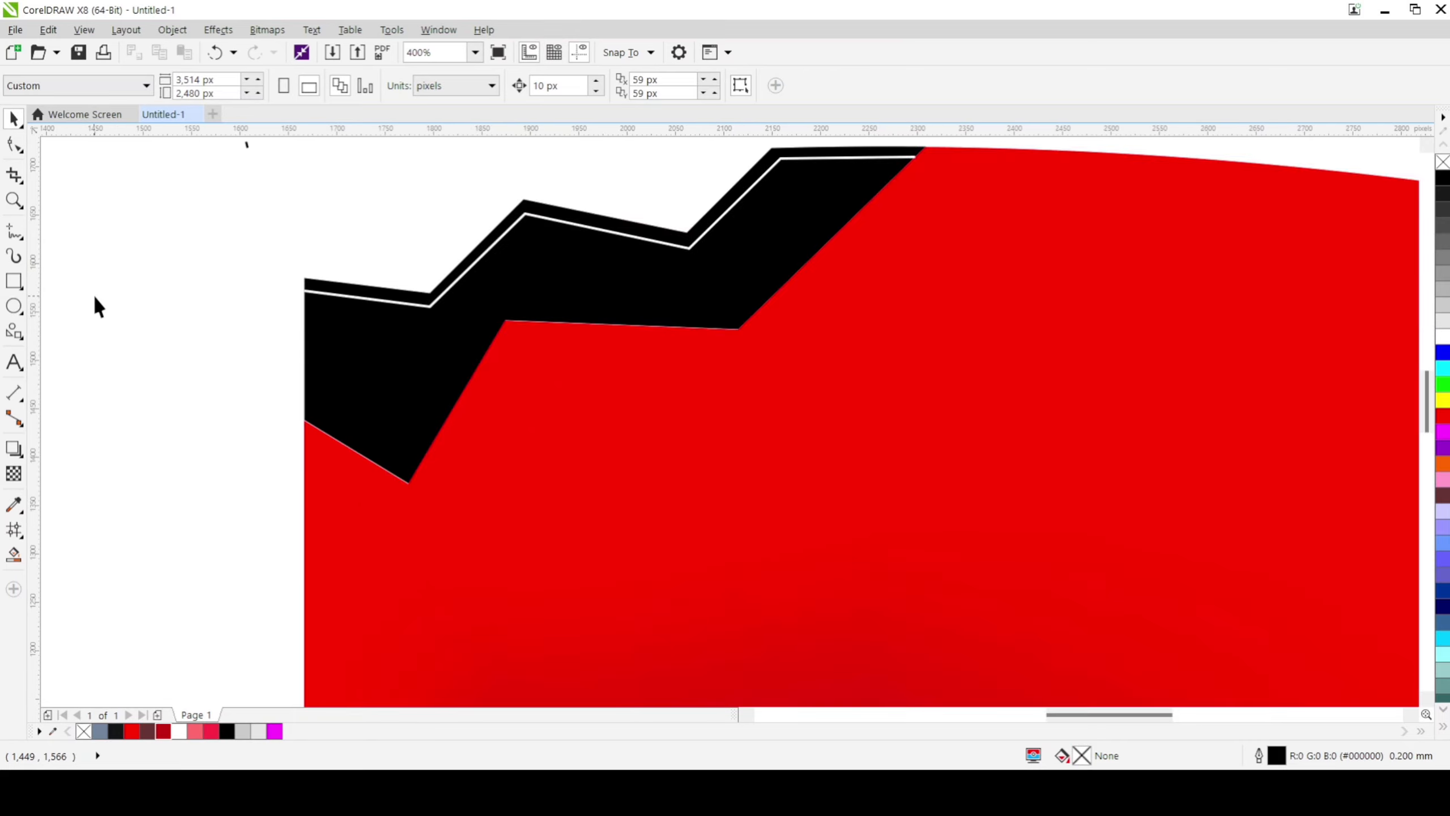
{"action": "scroll", "coordinate": [152, 274], "scroll_direction": "down", "scroll_amount": 1}
{"action": "key", "text": "ctrl+z"}
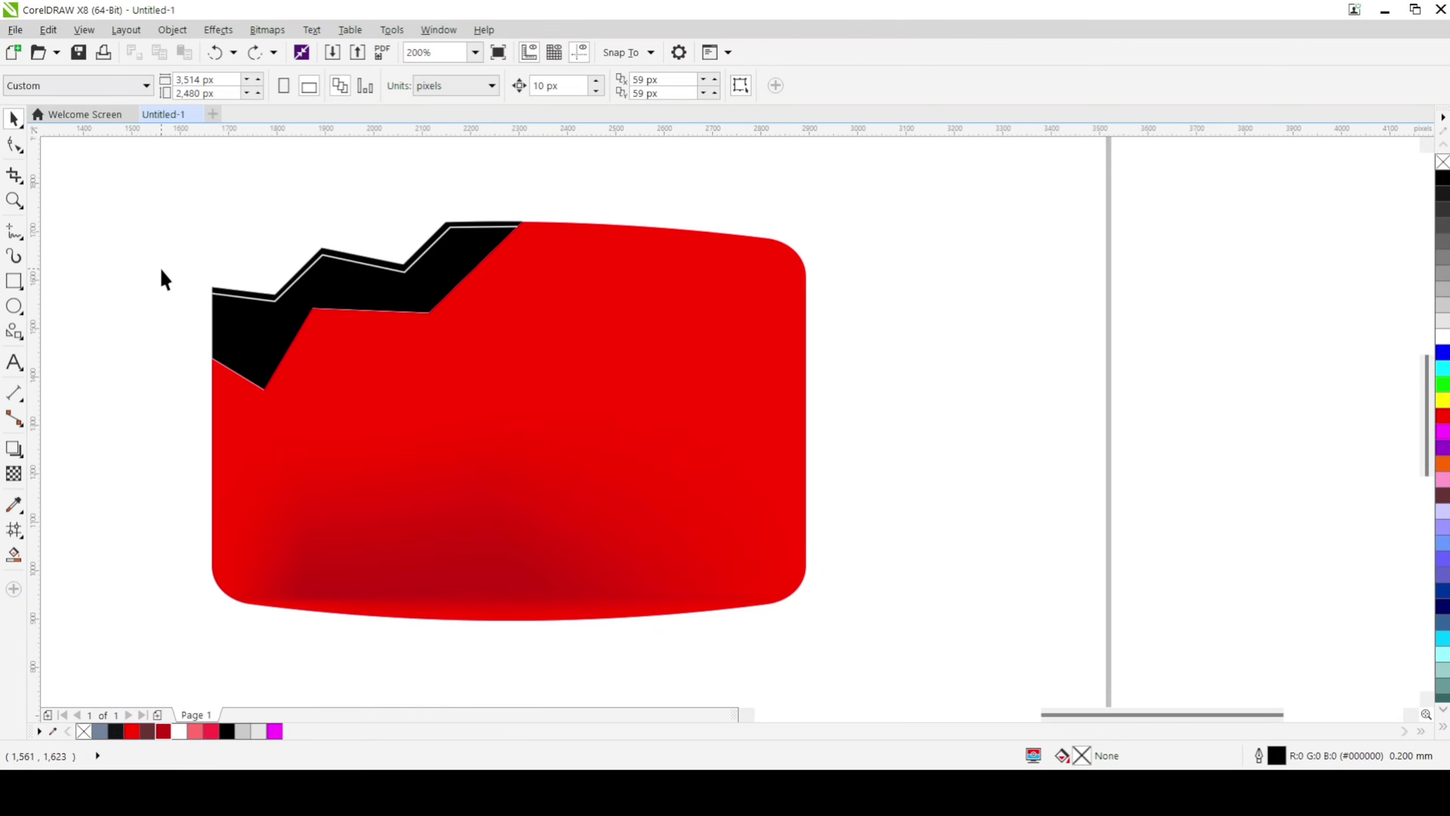
Step: Smart-fill the thin strip between the white zigzag line and the crack band's upper edge with blue-grey
{"action": "left_click", "coordinate": [14, 554]}
{"action": "scroll", "coordinate": [209, 286], "scroll_direction": "up", "scroll_amount": 1}
{"action": "left_click", "coordinate": [242, 297]}
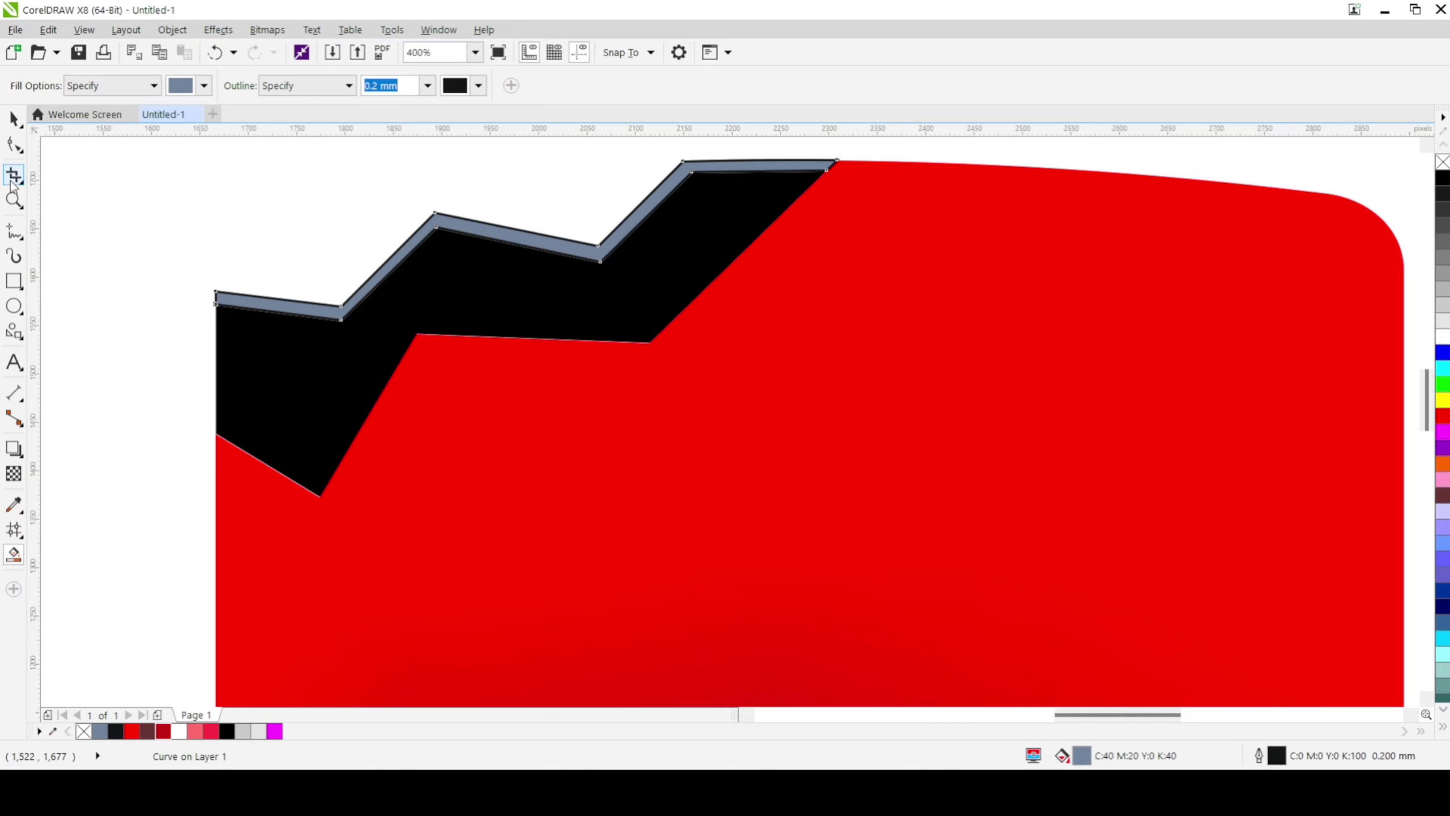
{"action": "key", "text": "space"}
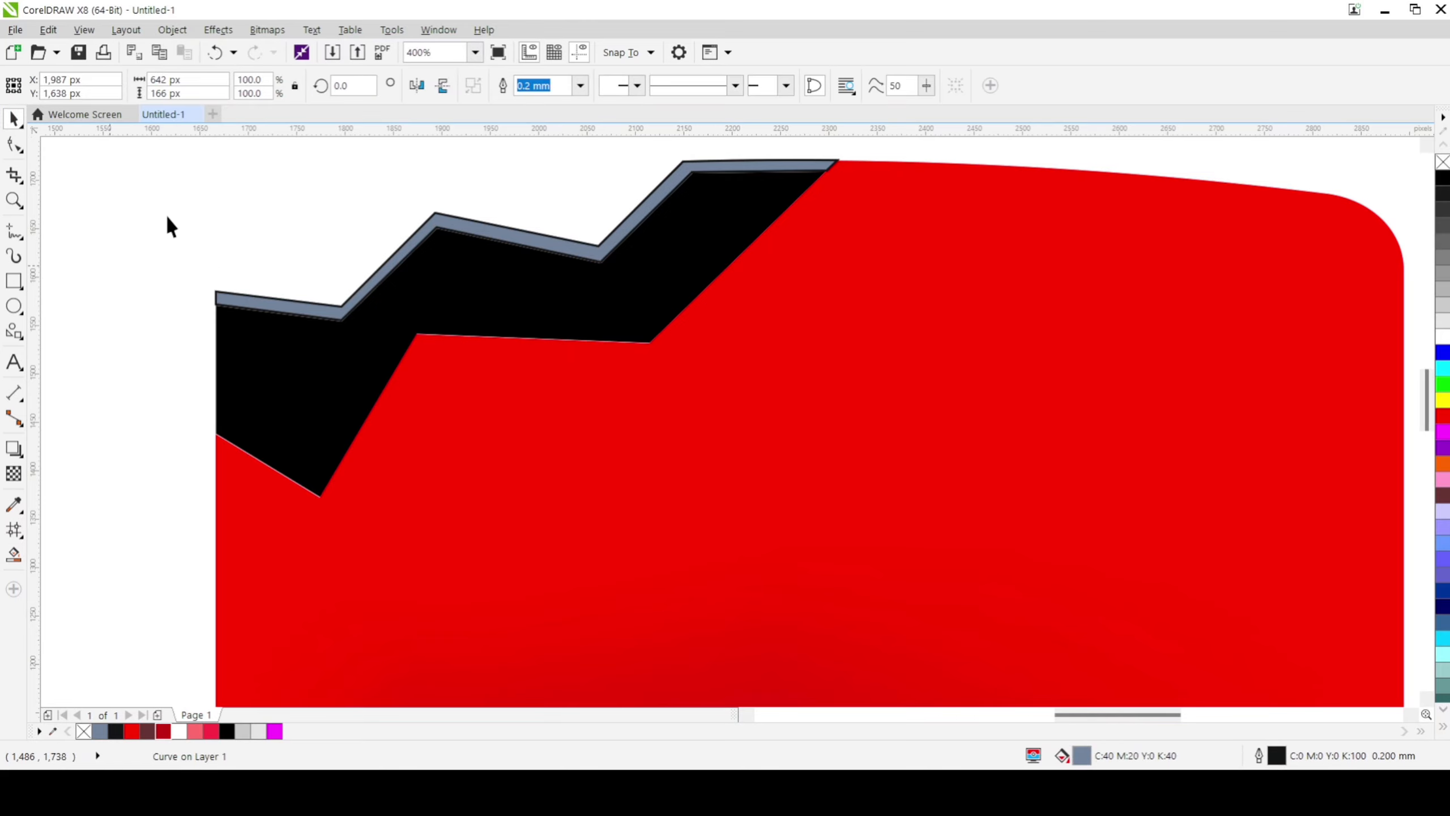
Step: Remove the outlines from the blue-grey strip and the zigzag lines along the crack band's upper edge
{"action": "scroll", "coordinate": [165, 213], "scroll_direction": "down", "scroll_amount": 1}
{"action": "left_click_drag", "start_coordinate": [134, 192], "coordinate": [618, 254]}
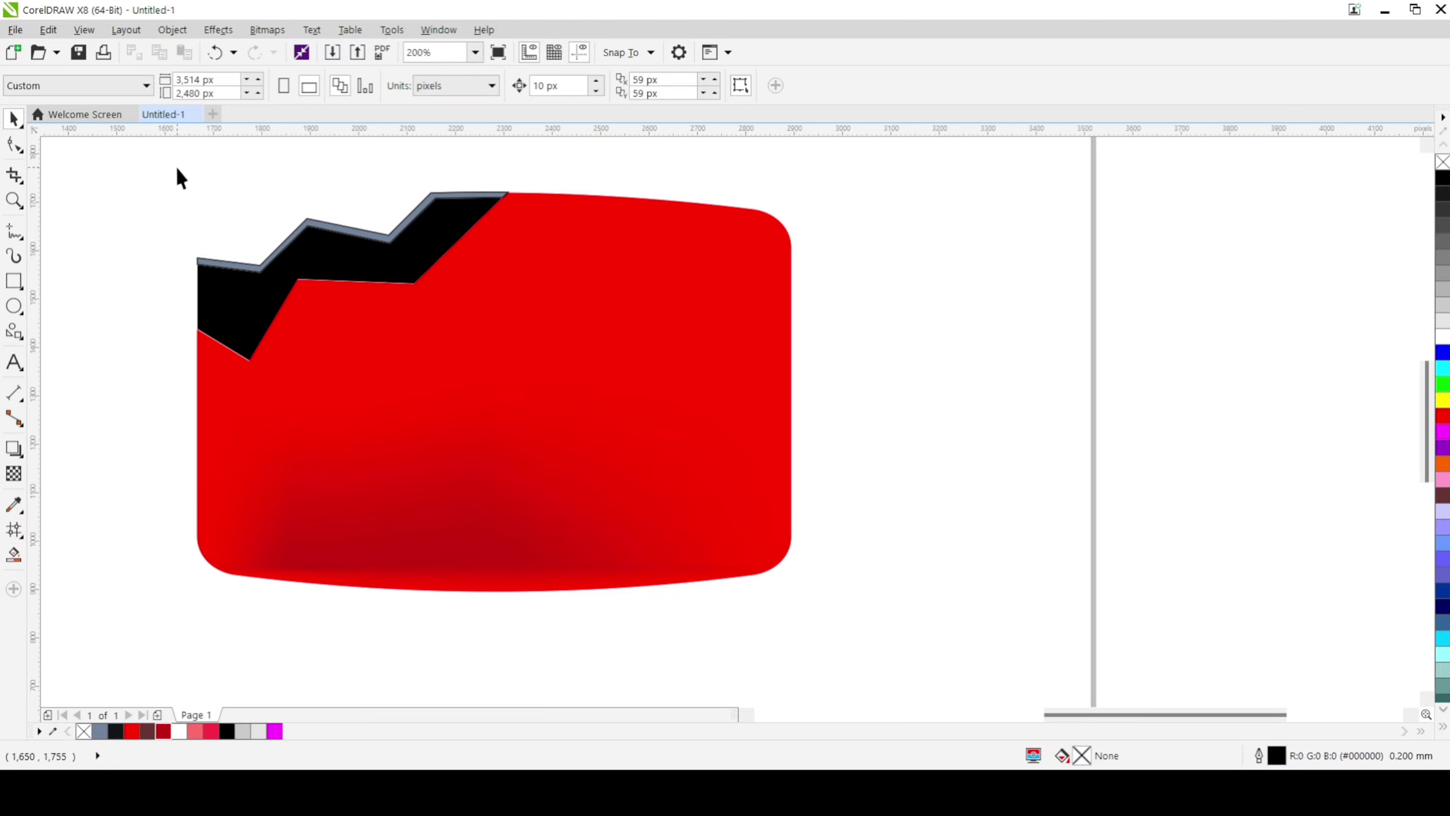
{"action": "left_click_drag", "start_coordinate": [149, 154], "coordinate": [516, 292]}
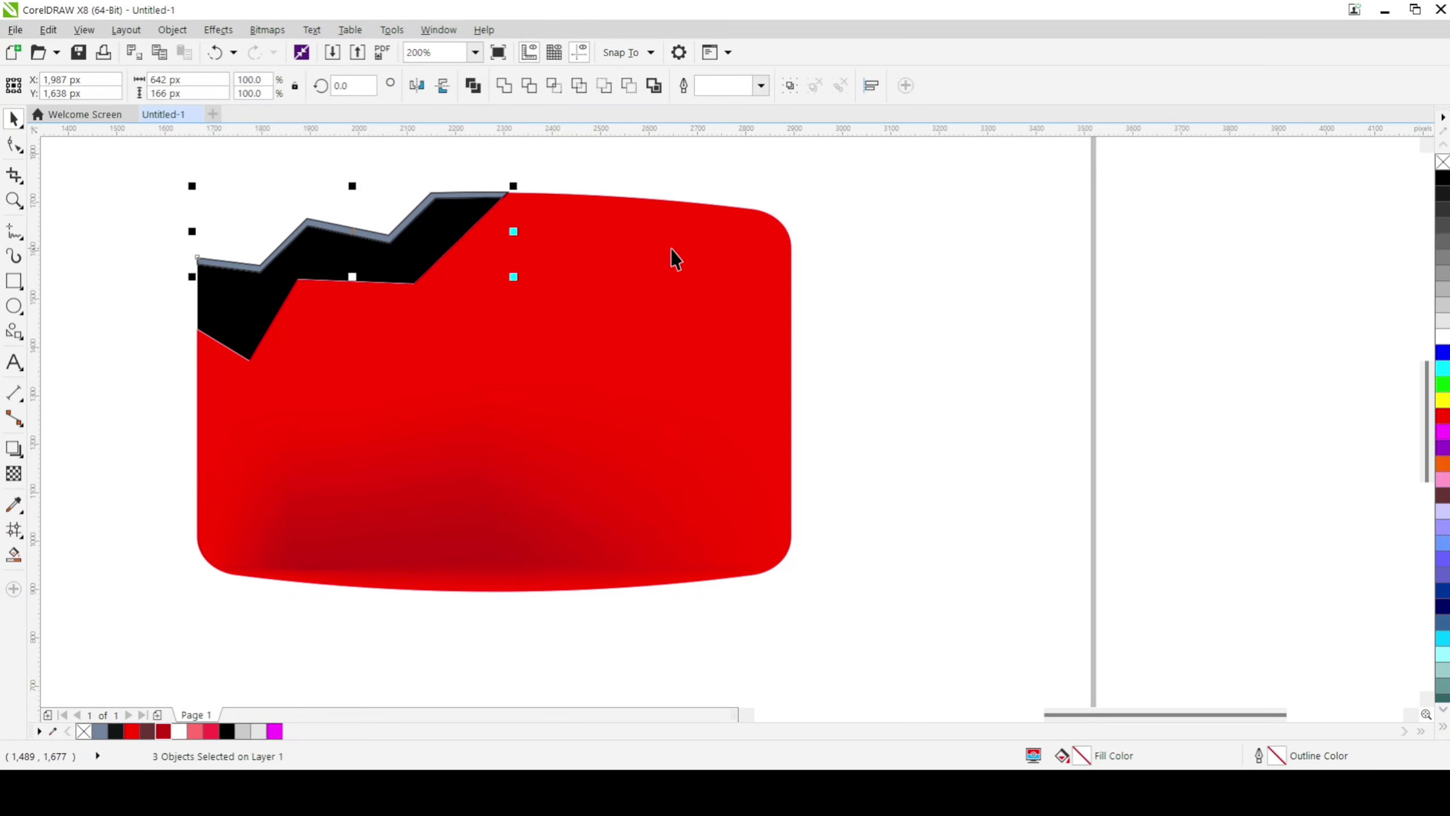
{"action": "right_click", "coordinate": [1441, 163]}
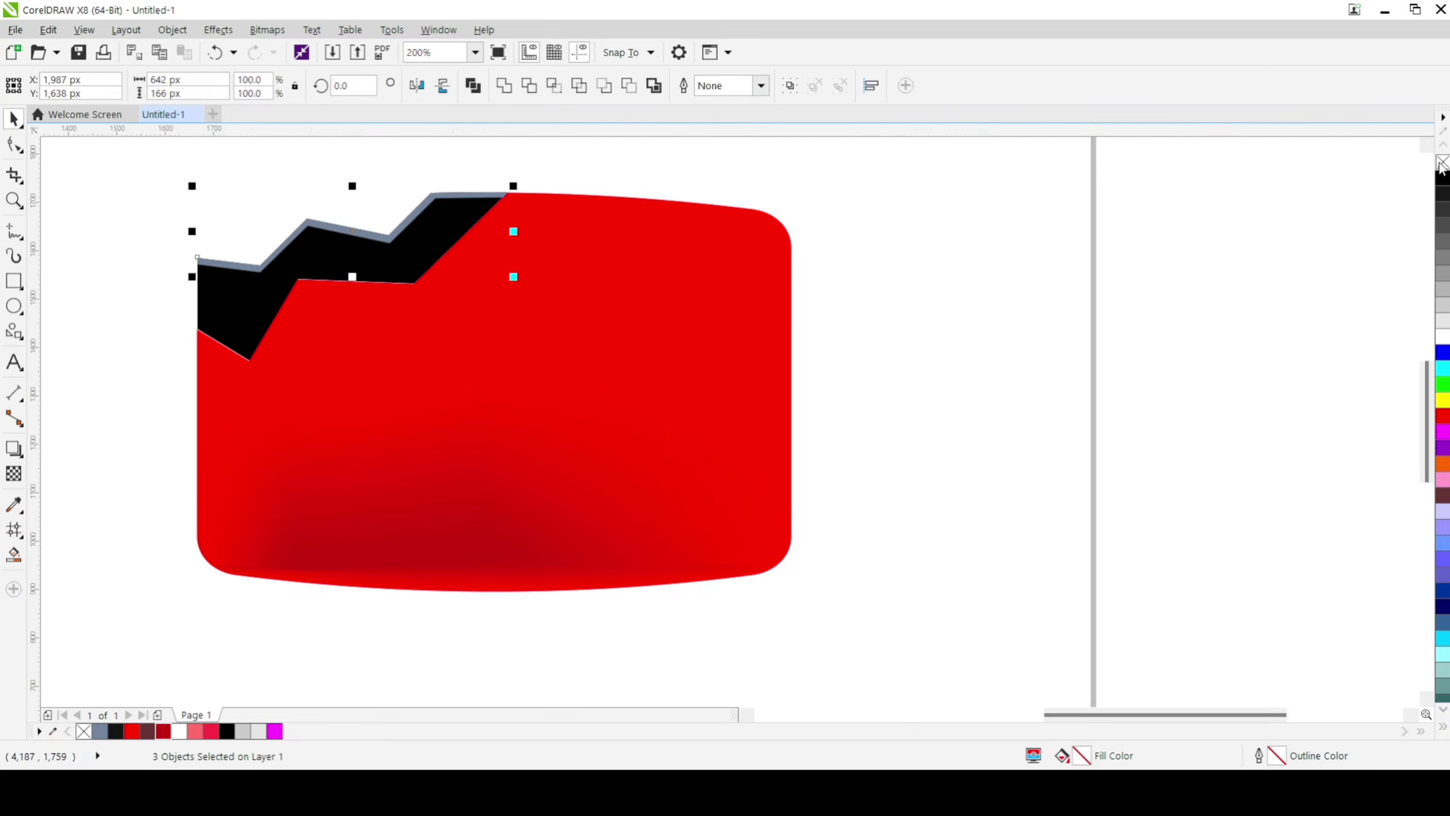
{"action": "left_click", "coordinate": [1415, 163]}
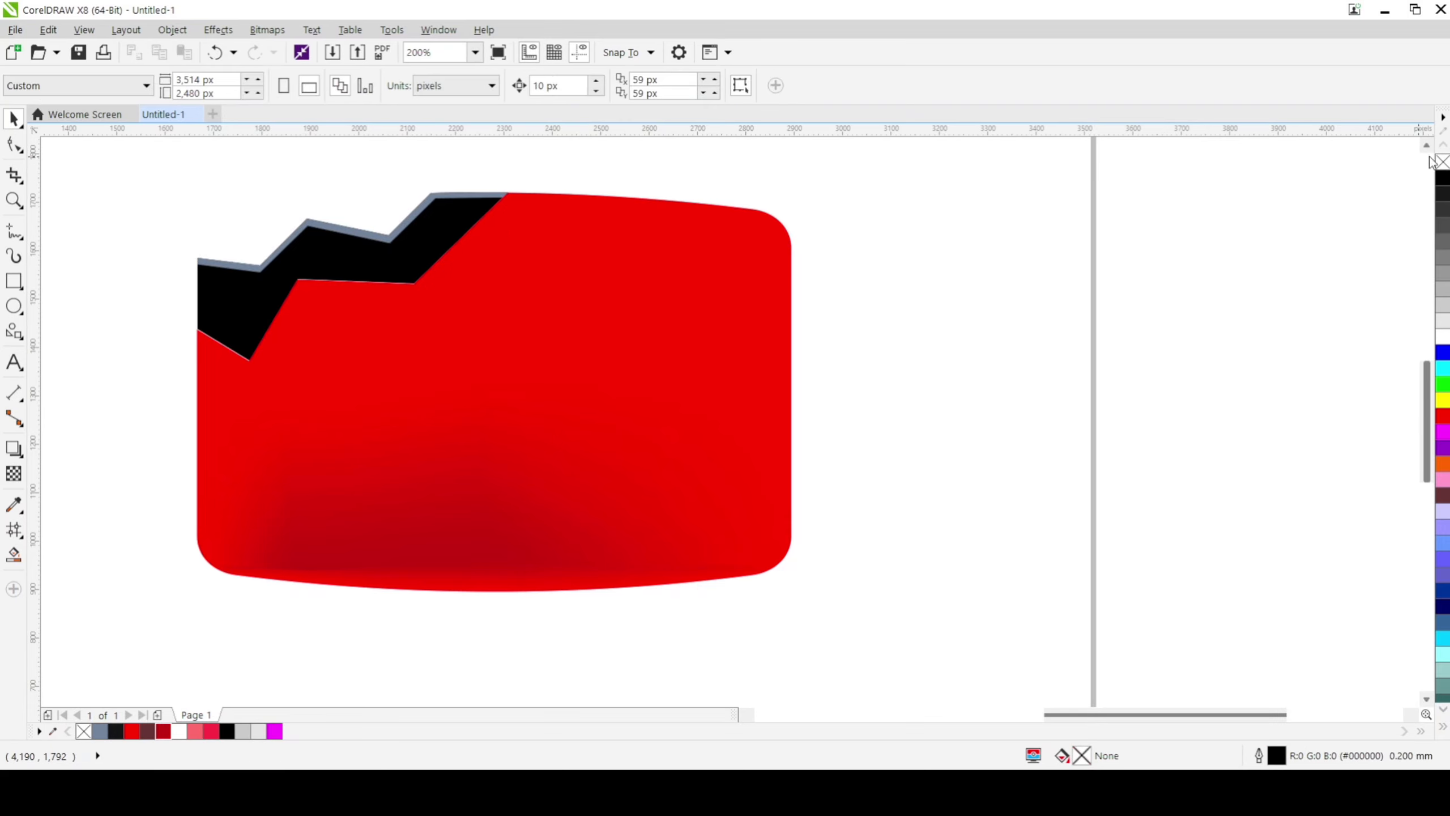
Step: Fill the thin strip along the crack band's upper edge with red
{"action": "left_click", "coordinate": [211, 263]}
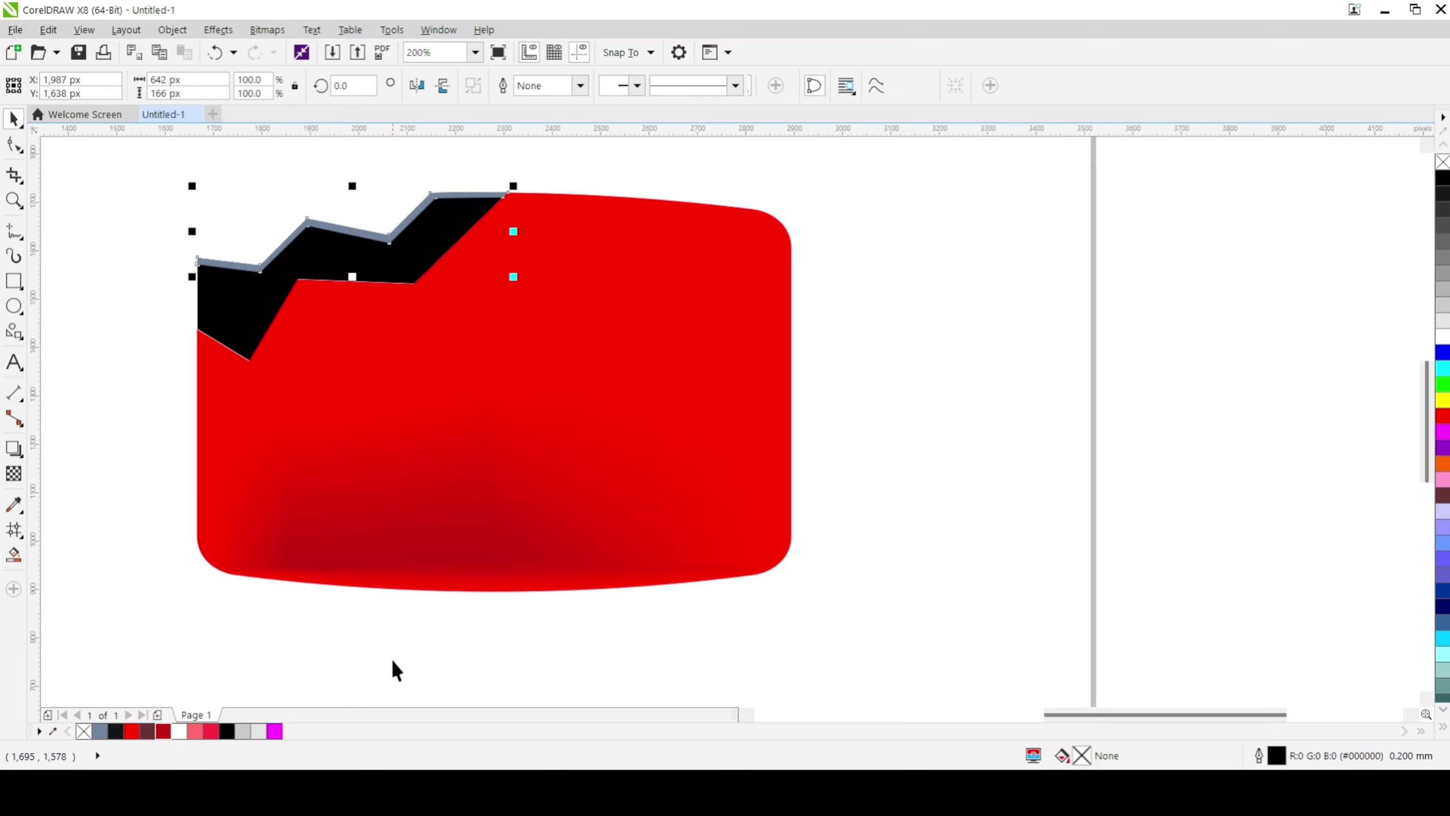
{"action": "left_click", "coordinate": [132, 731]}
{"action": "left_click", "coordinate": [168, 498]}
{"action": "scroll", "coordinate": [143, 399], "scroll_direction": "down", "scroll_amount": 2}
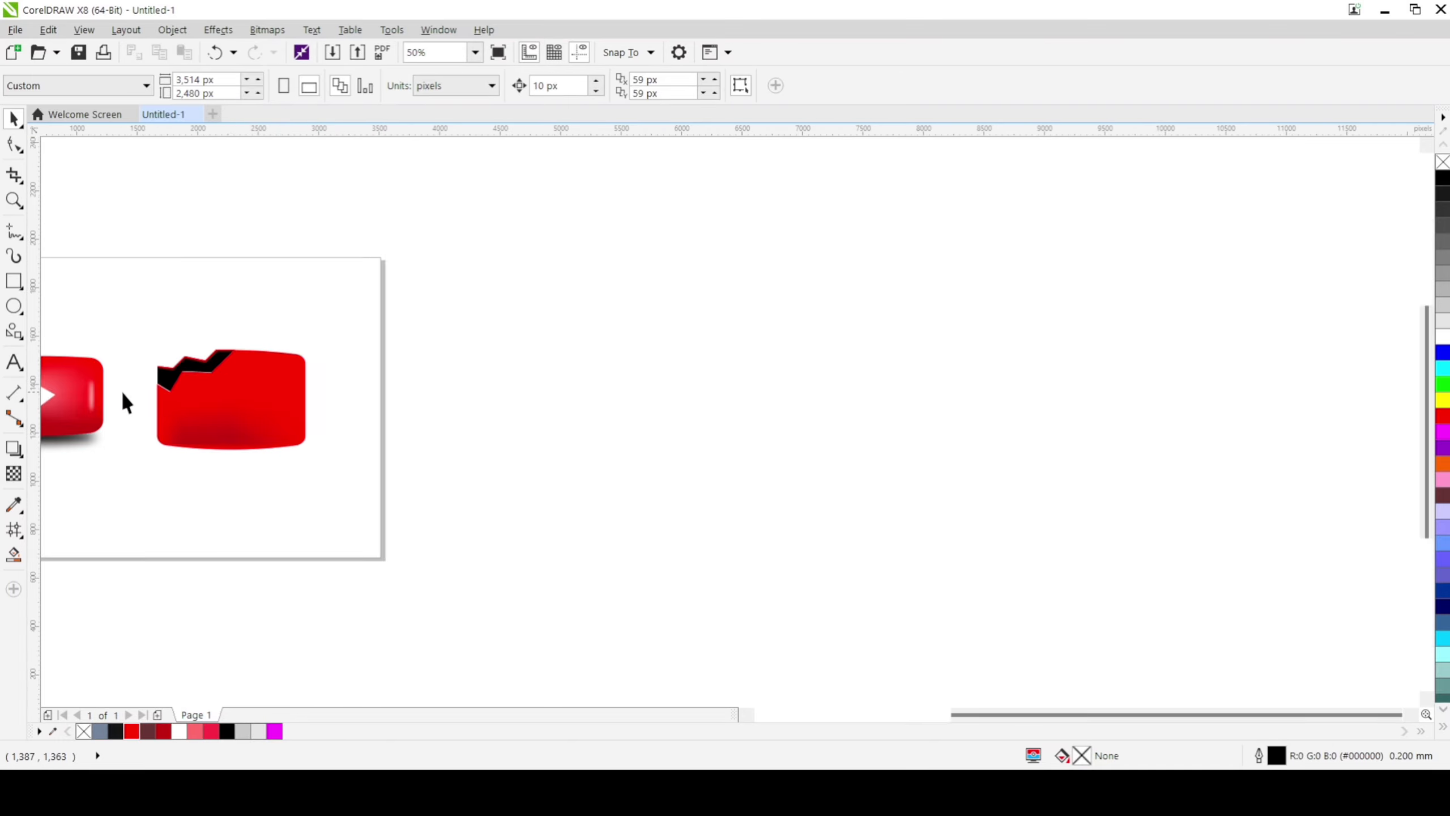
{"action": "scroll", "coordinate": [124, 402], "scroll_direction": "up", "scroll_amount": 1}
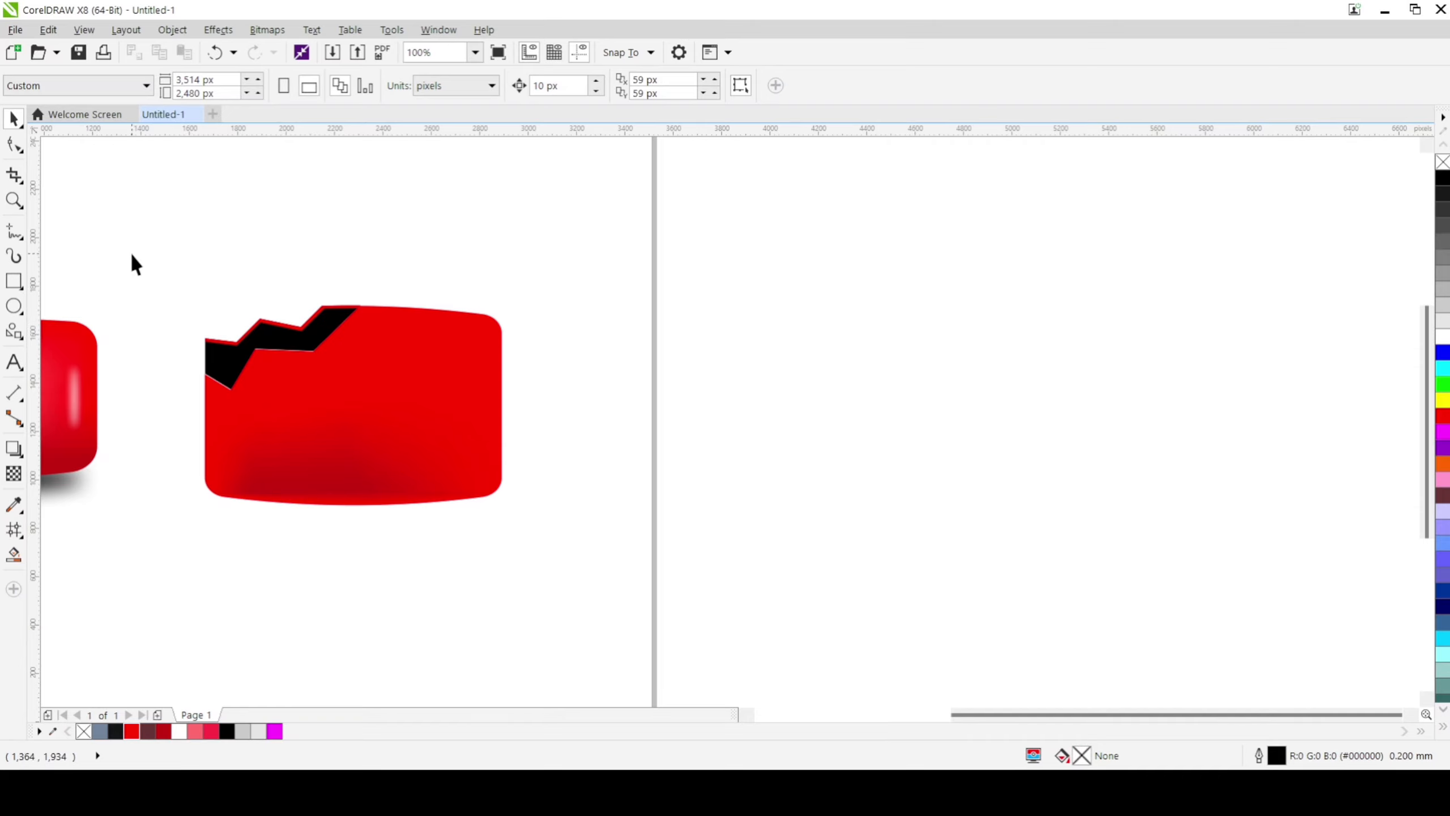
{"action": "left_click_drag", "start_coordinate": [132, 255], "coordinate": [540, 555]}
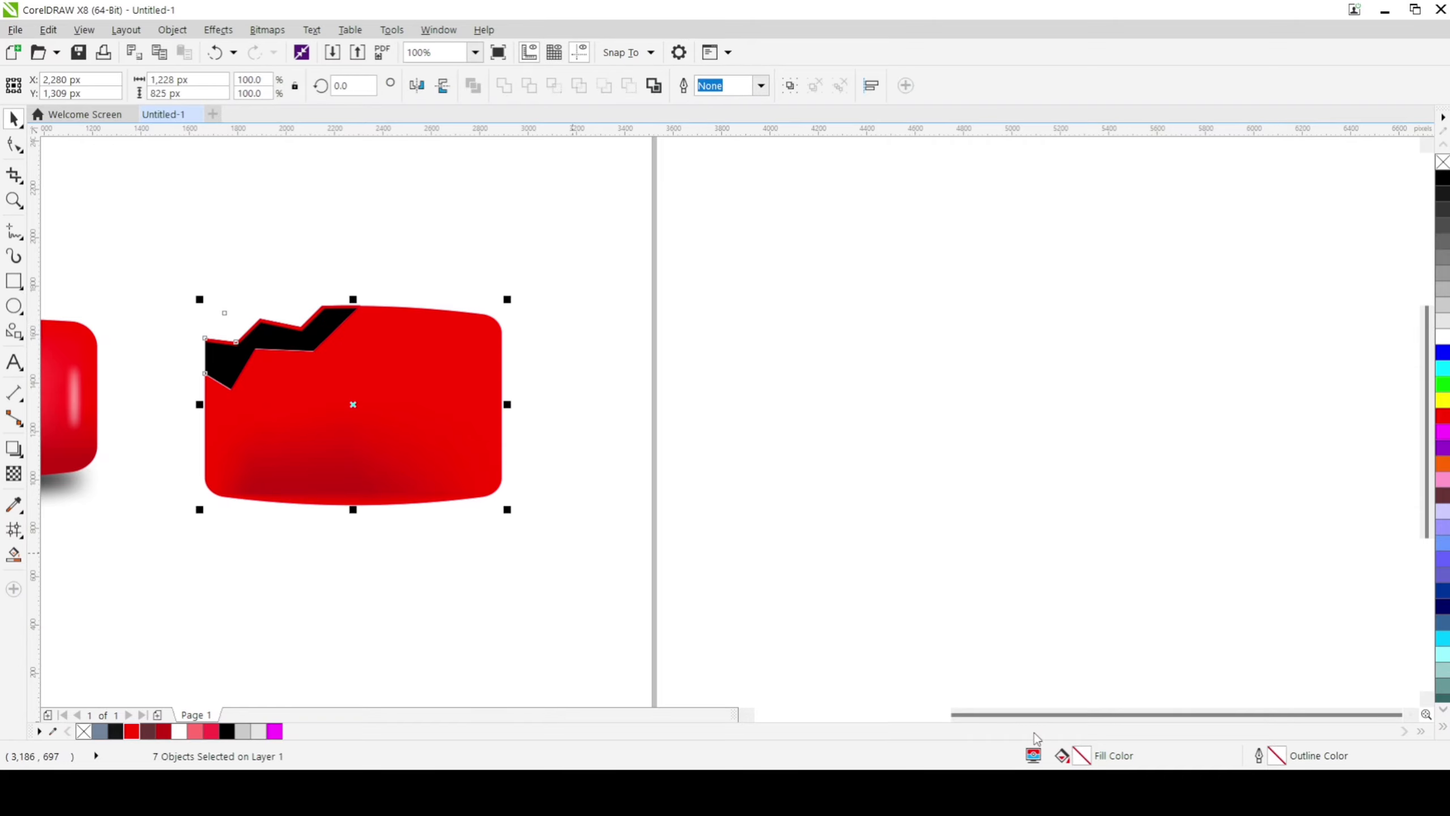
{"action": "left_click_drag", "start_coordinate": [1031, 715], "coordinate": [965, 718]}
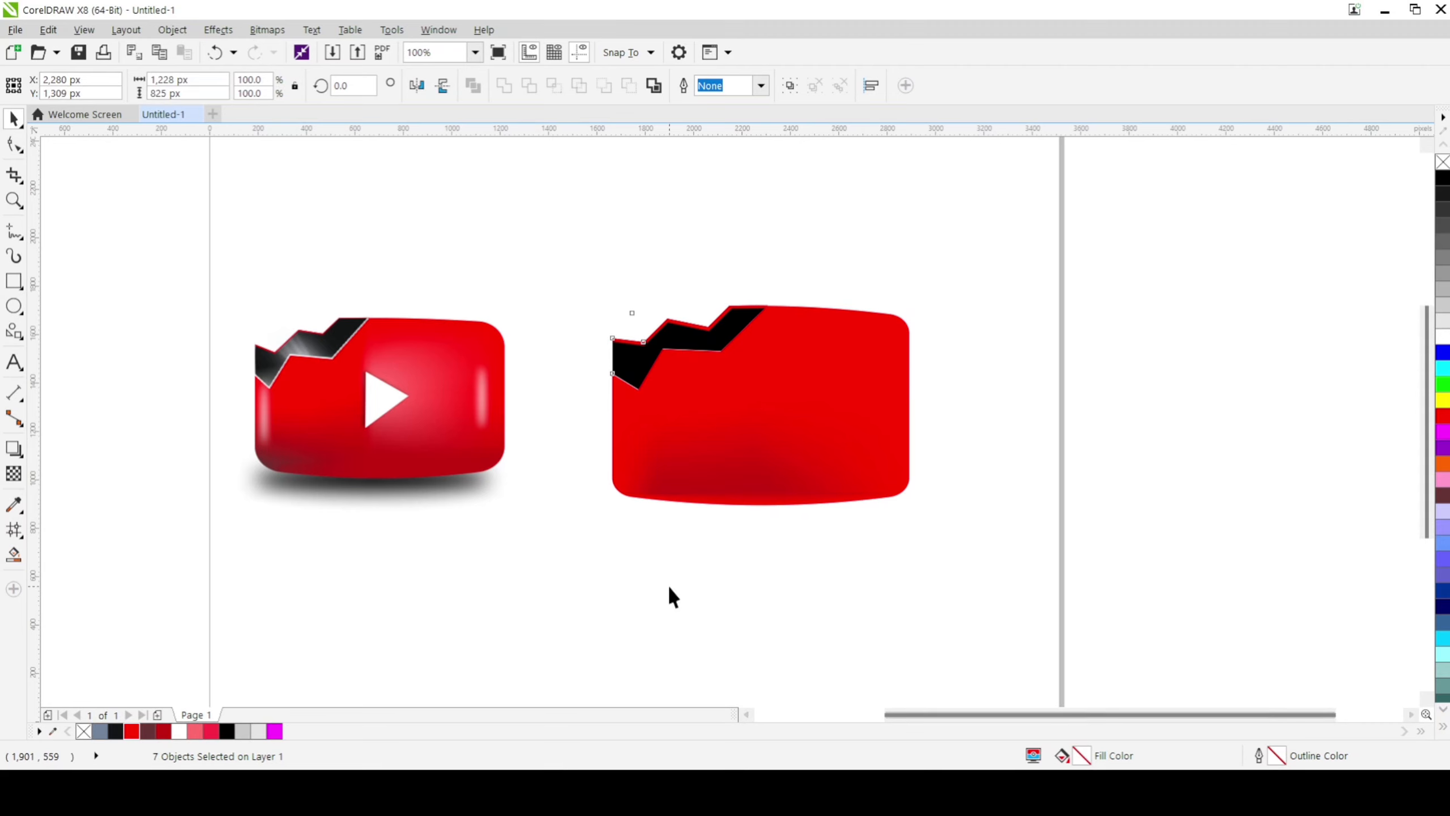
{"action": "key", "text": "Escape"}
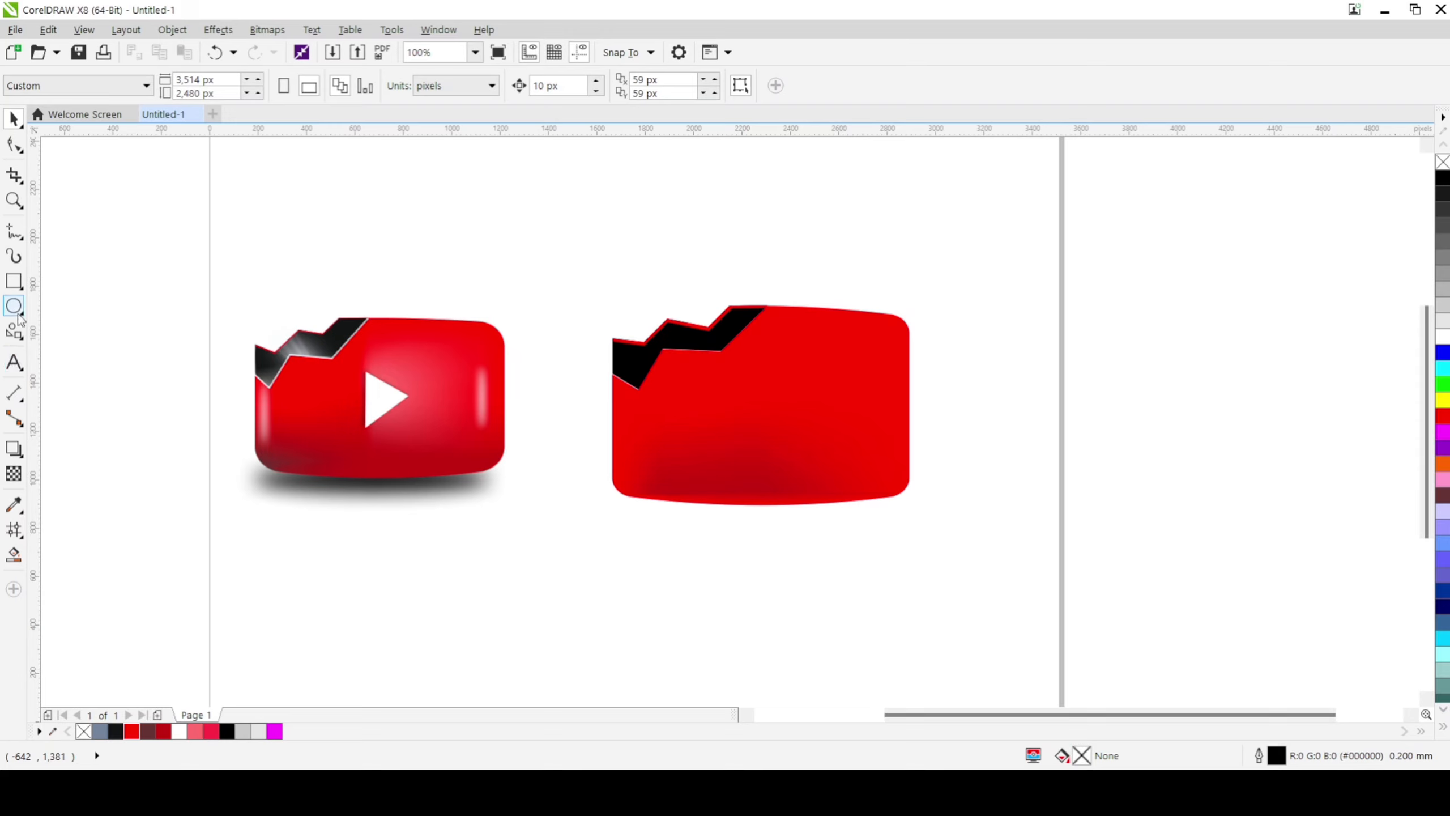
Step: Draw a right-triangle basic shape about 288 by 297 px in the middle of the red body
{"action": "left_click", "coordinate": [22, 339]}
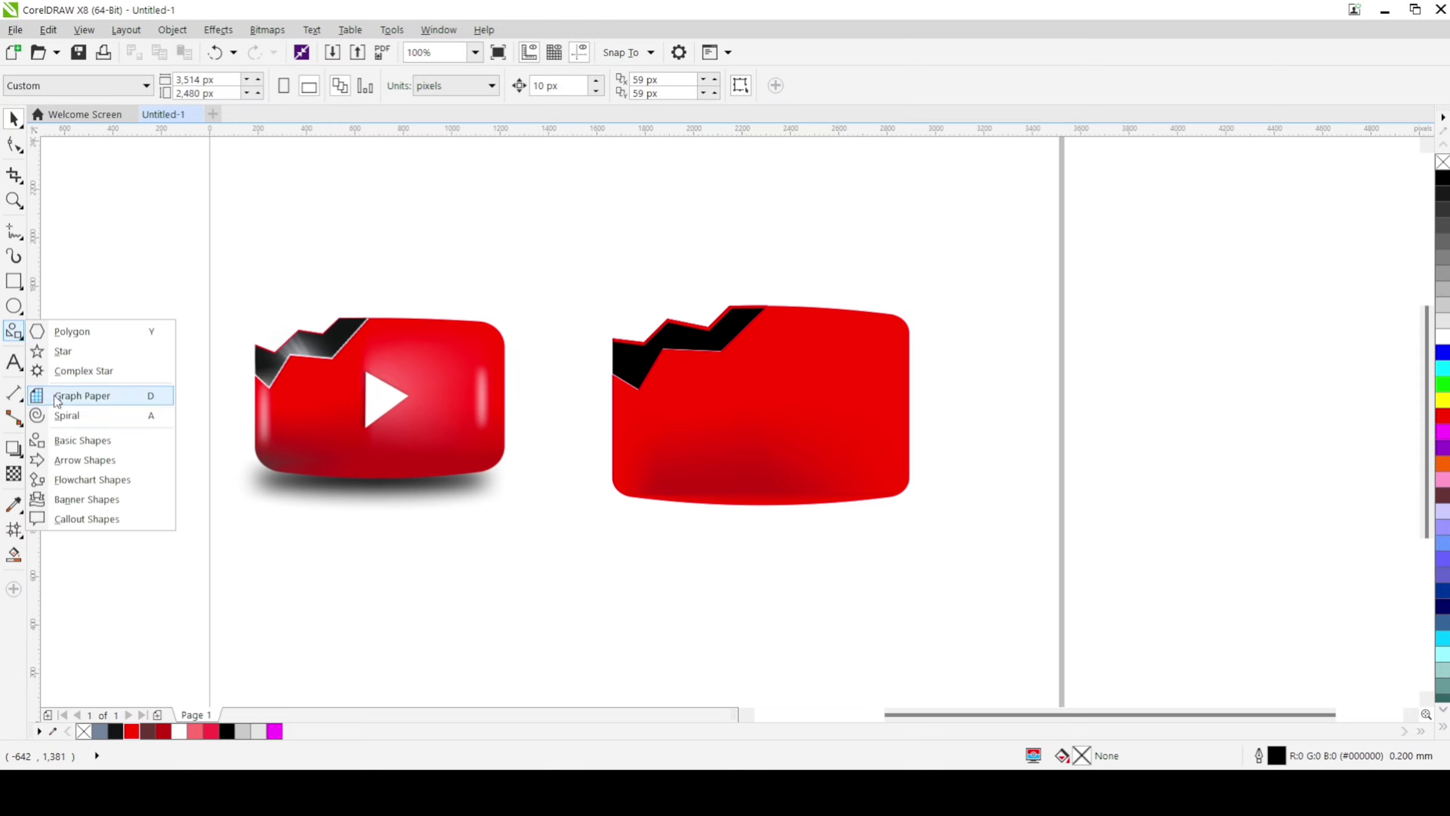
{"action": "left_click", "coordinate": [2, 332]}
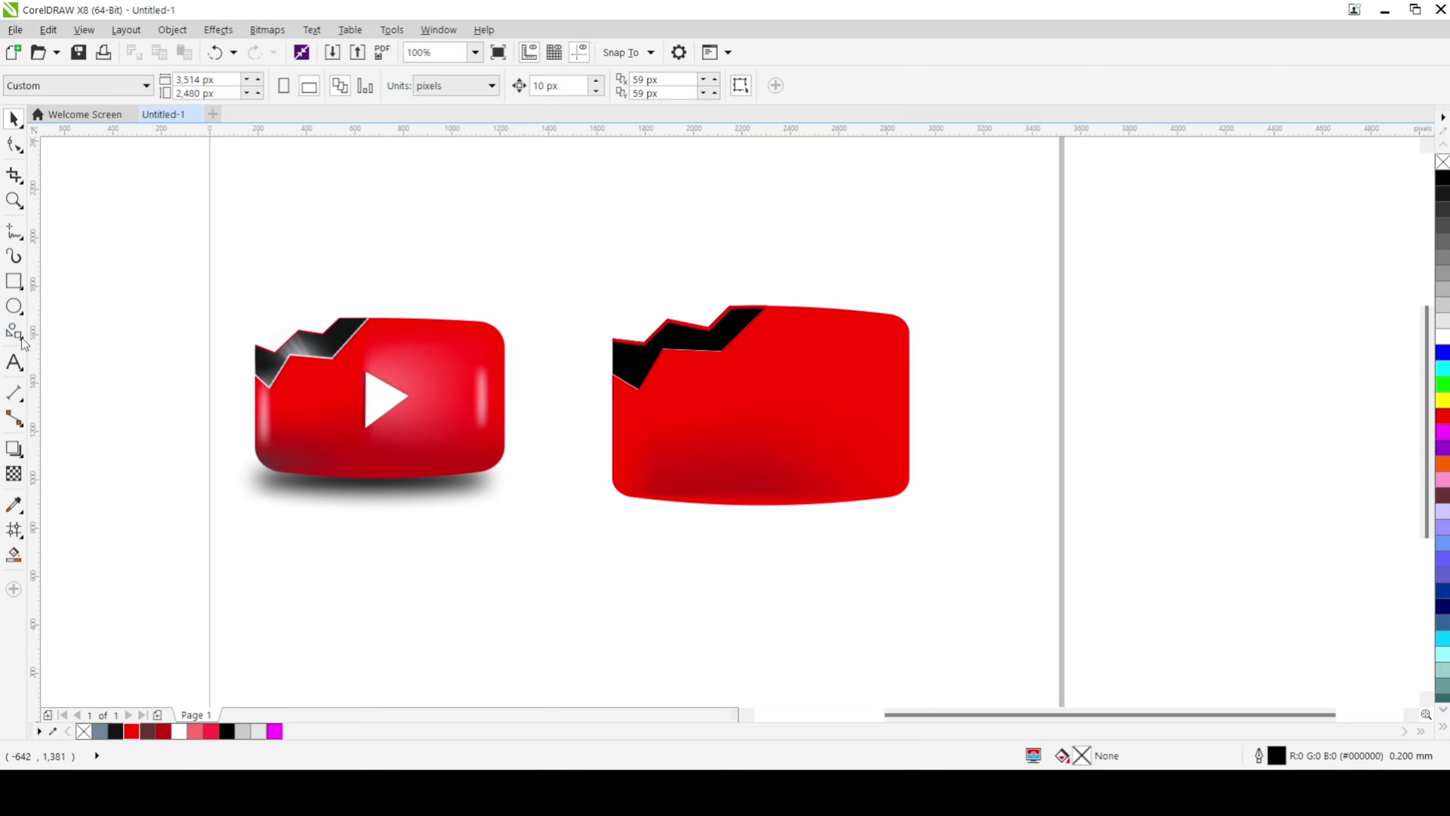
{"action": "left_click", "coordinate": [21, 338]}
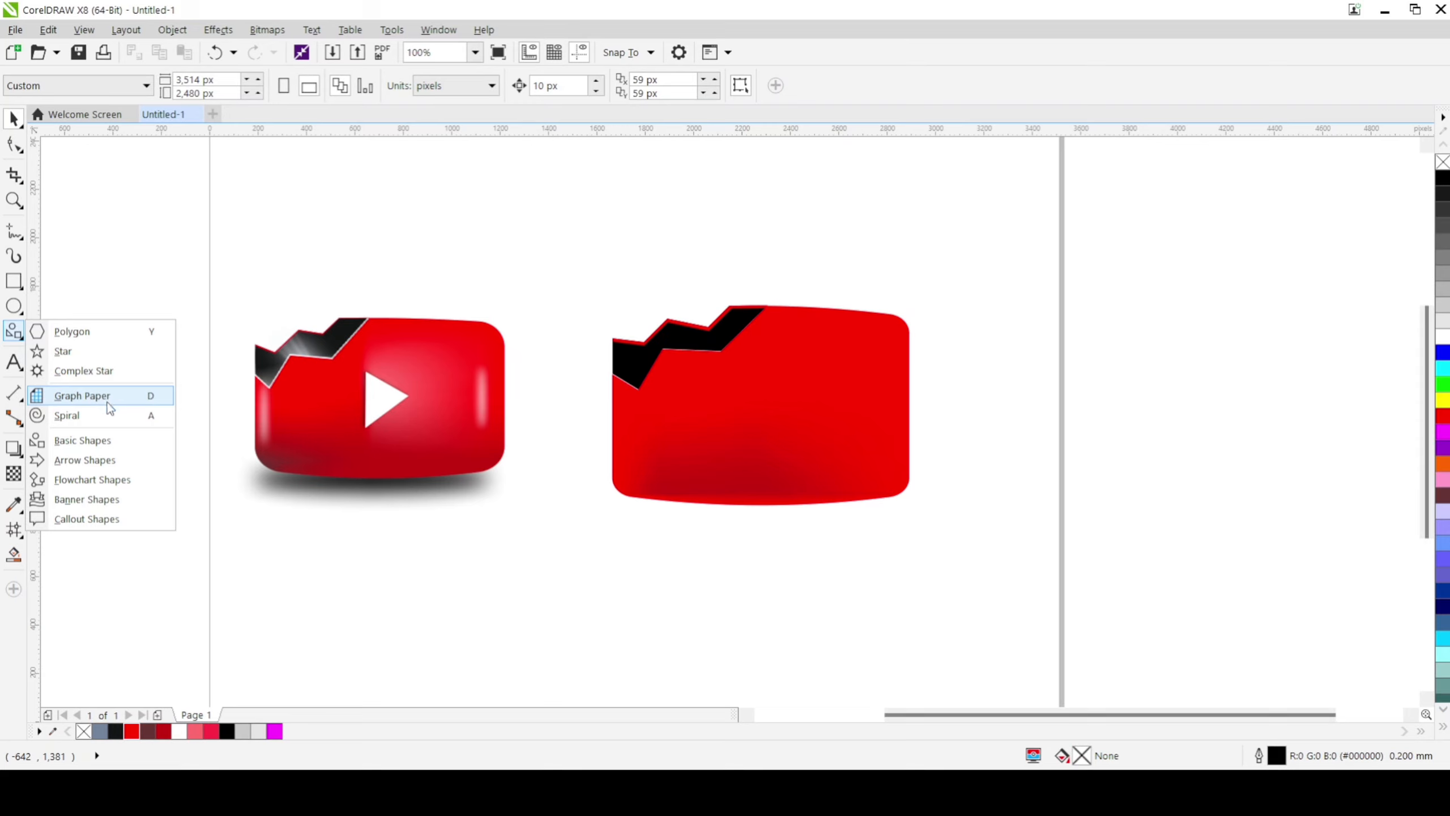
{"action": "left_click", "coordinate": [85, 442]}
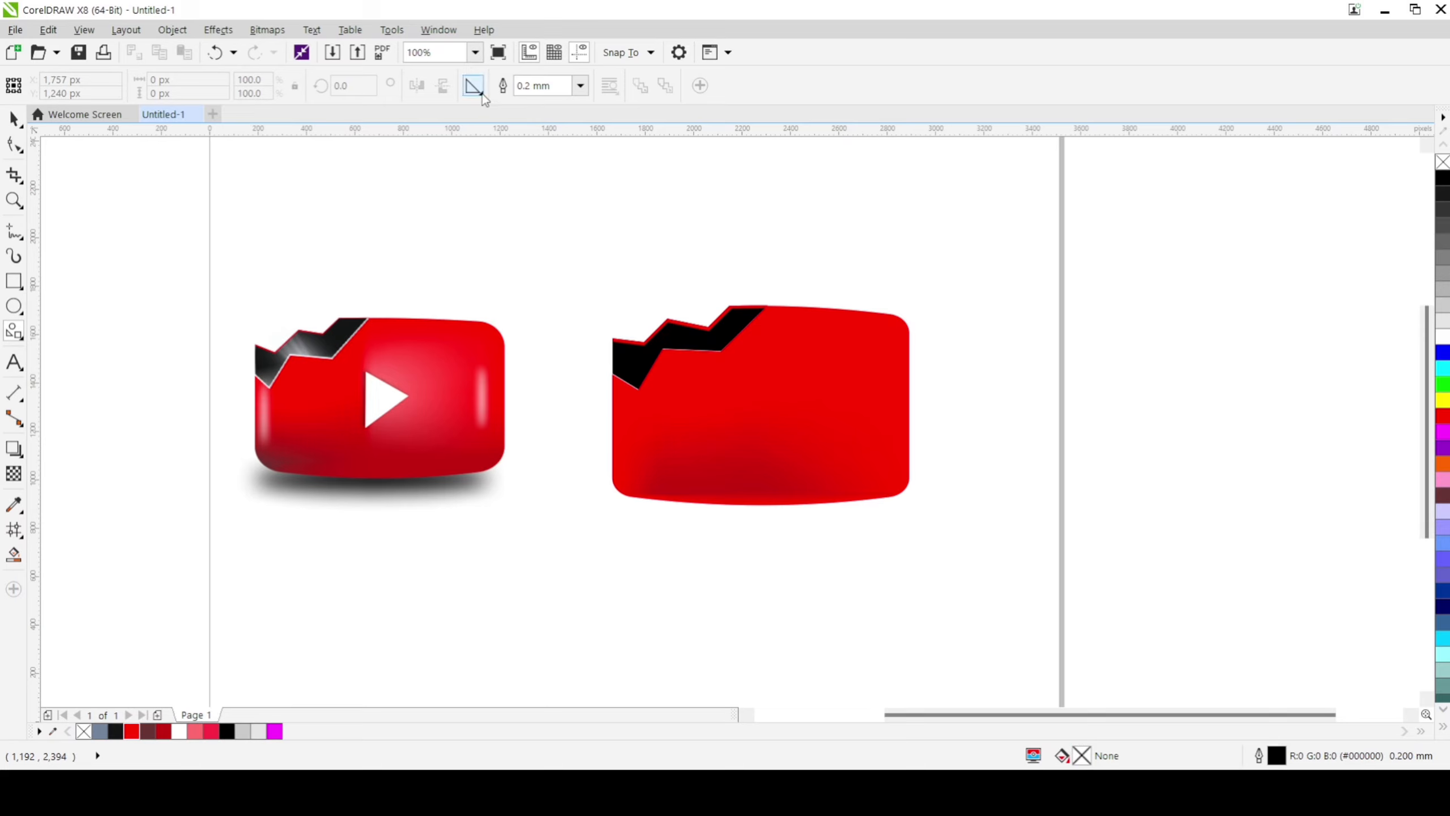
{"action": "left_click", "coordinate": [486, 95]}
{"action": "left_click", "coordinate": [532, 116]}
{"action": "mouse_move", "coordinate": [696, 375]}
{"action": "left_mouse_down"}
{"action": "mouse_move", "coordinate": [768, 452]}
{"action": "mouse_move", "coordinate": [780, 415]}
{"action": "left_mouse_up"}
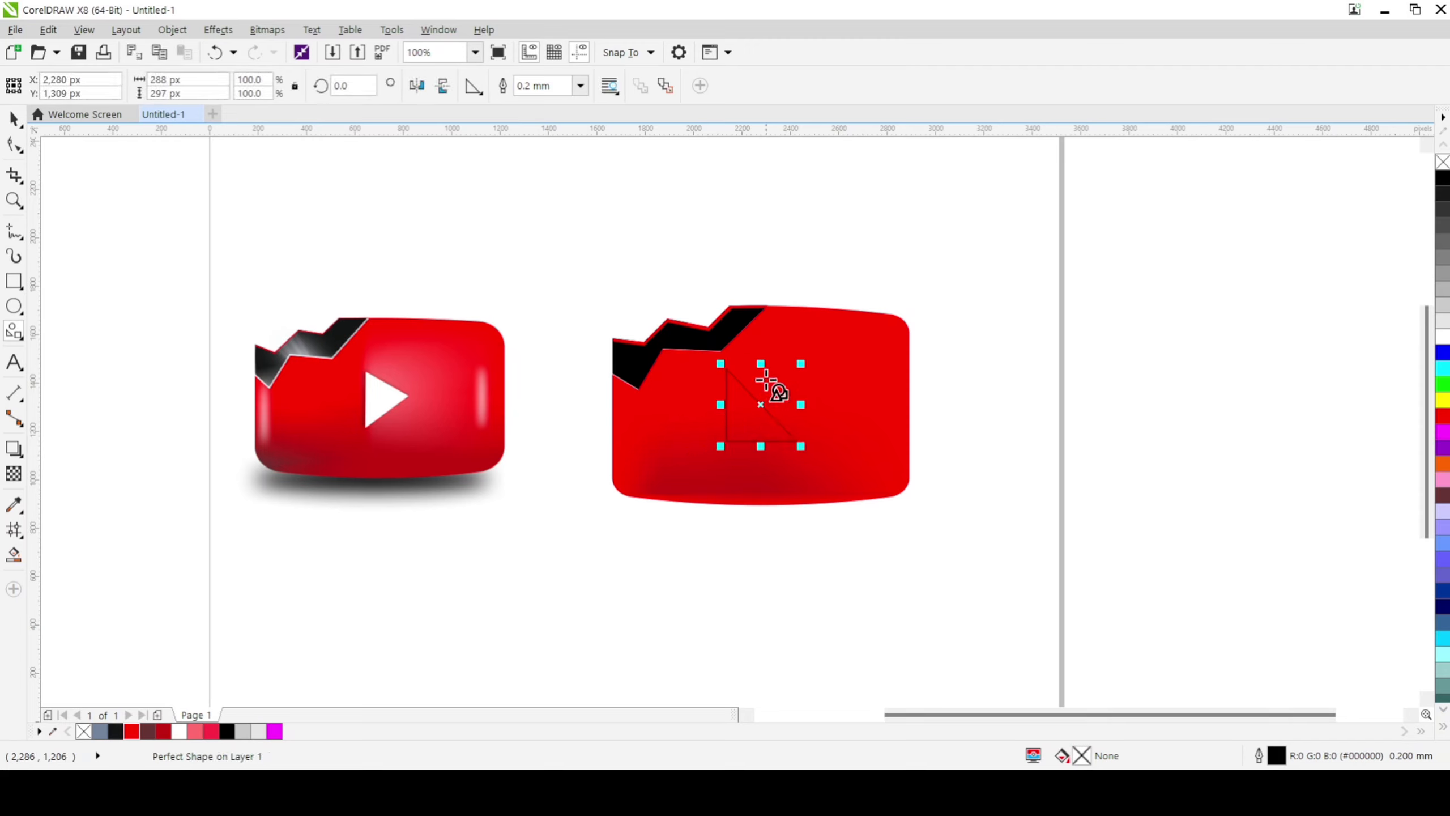
Step: Rotate the triangle to about 313.6° so that its long side stands nearly vertical
{"action": "left_click", "coordinate": [766, 403]}
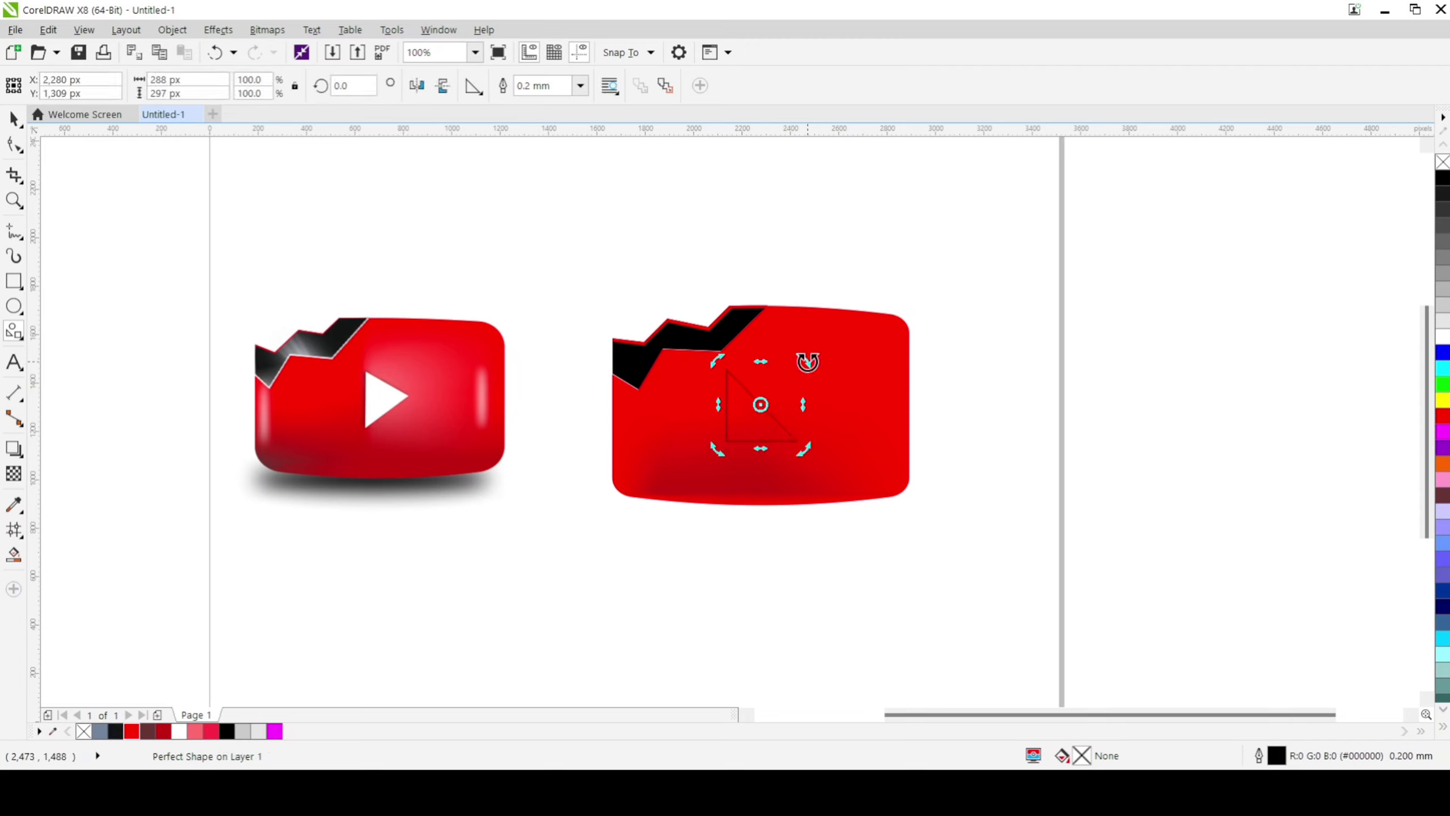
{"action": "left_click_drag", "start_coordinate": [805, 361], "coordinate": [815, 410]}
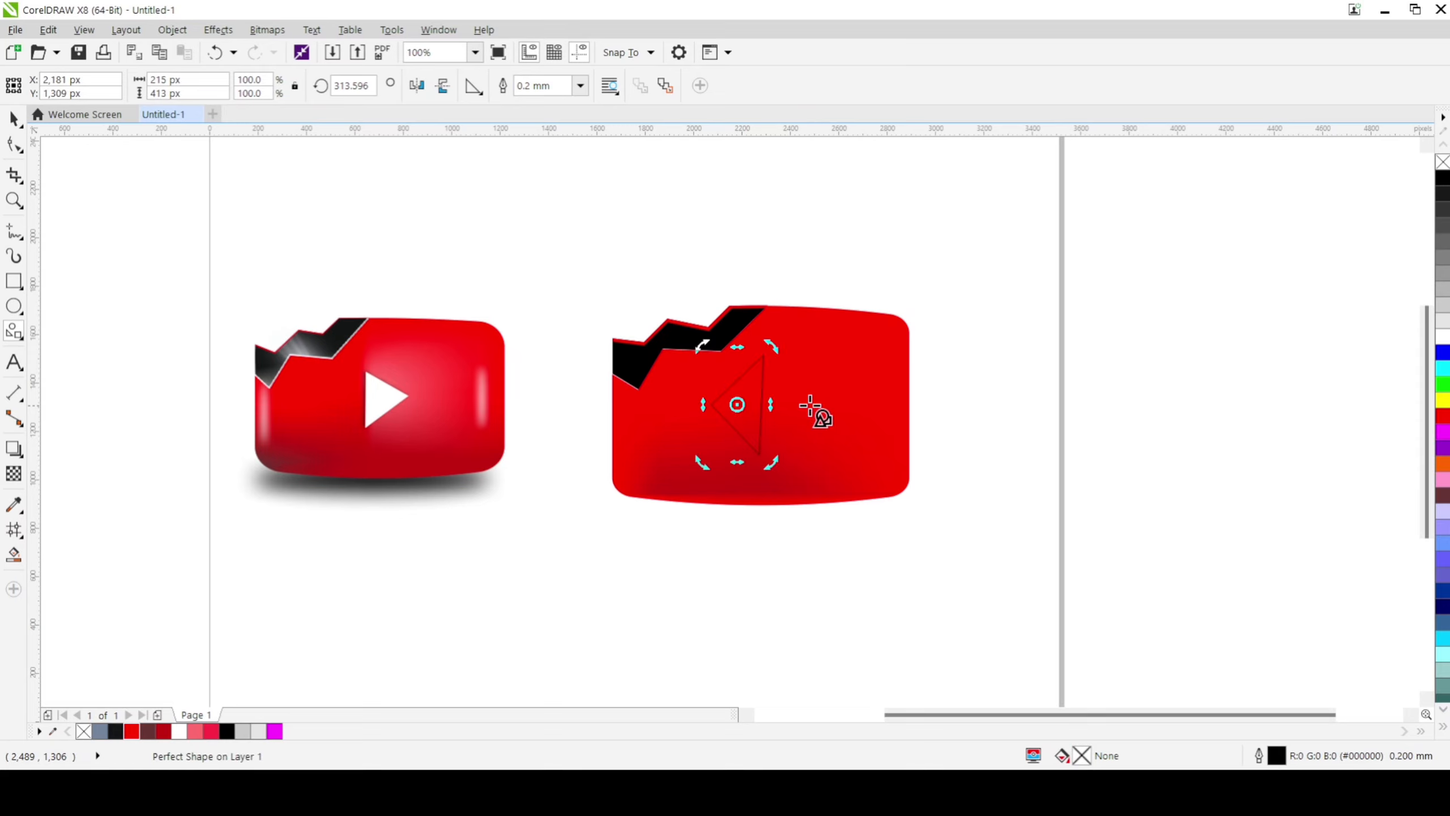
Step: Flip the triangle to point right, rotated to about 223.2°, and shift it horizontally to about X 2,304 px
{"action": "left_click", "coordinate": [443, 89]}
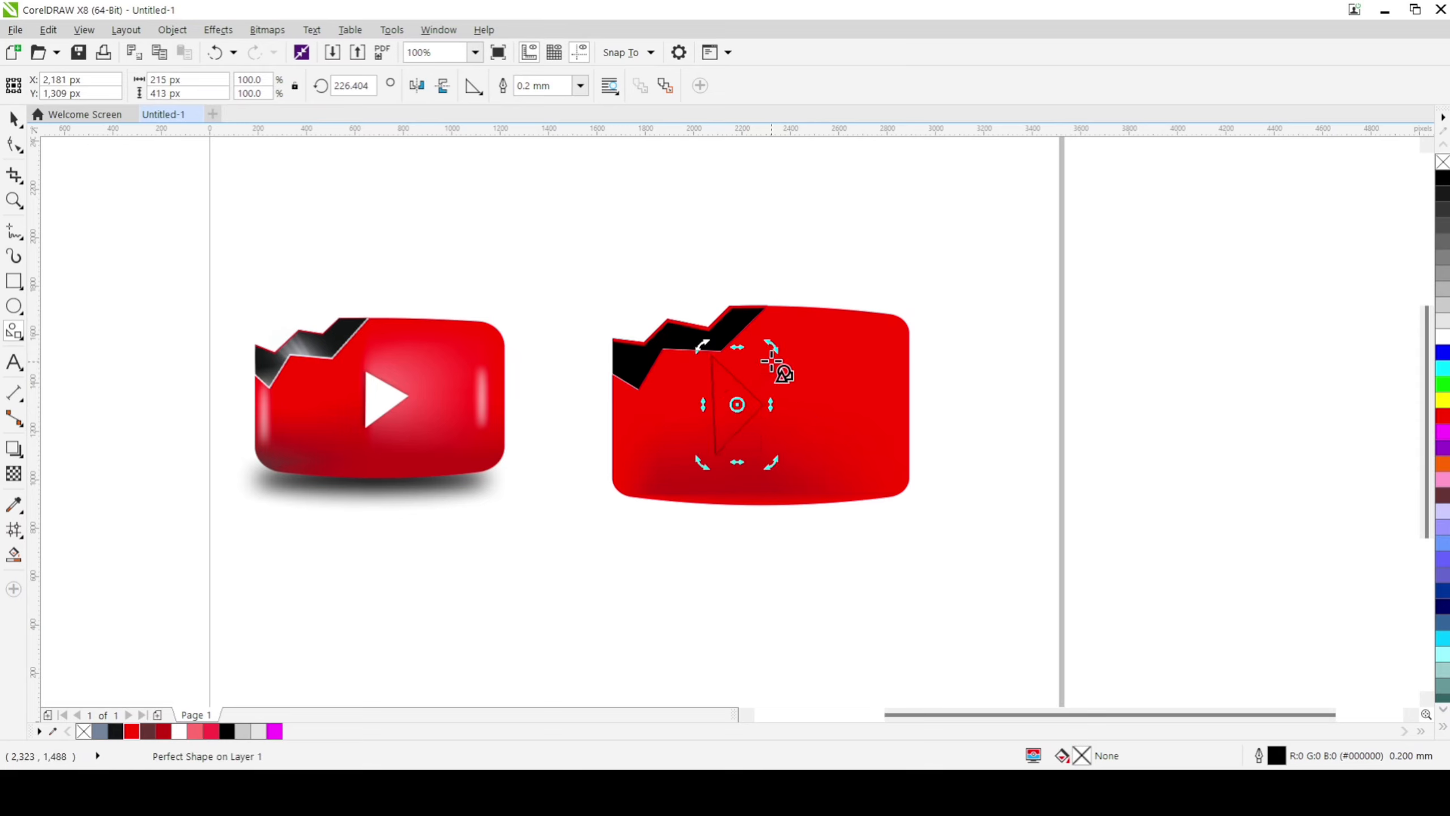
{"action": "left_click_drag", "start_coordinate": [771, 345], "coordinate": [777, 345]}
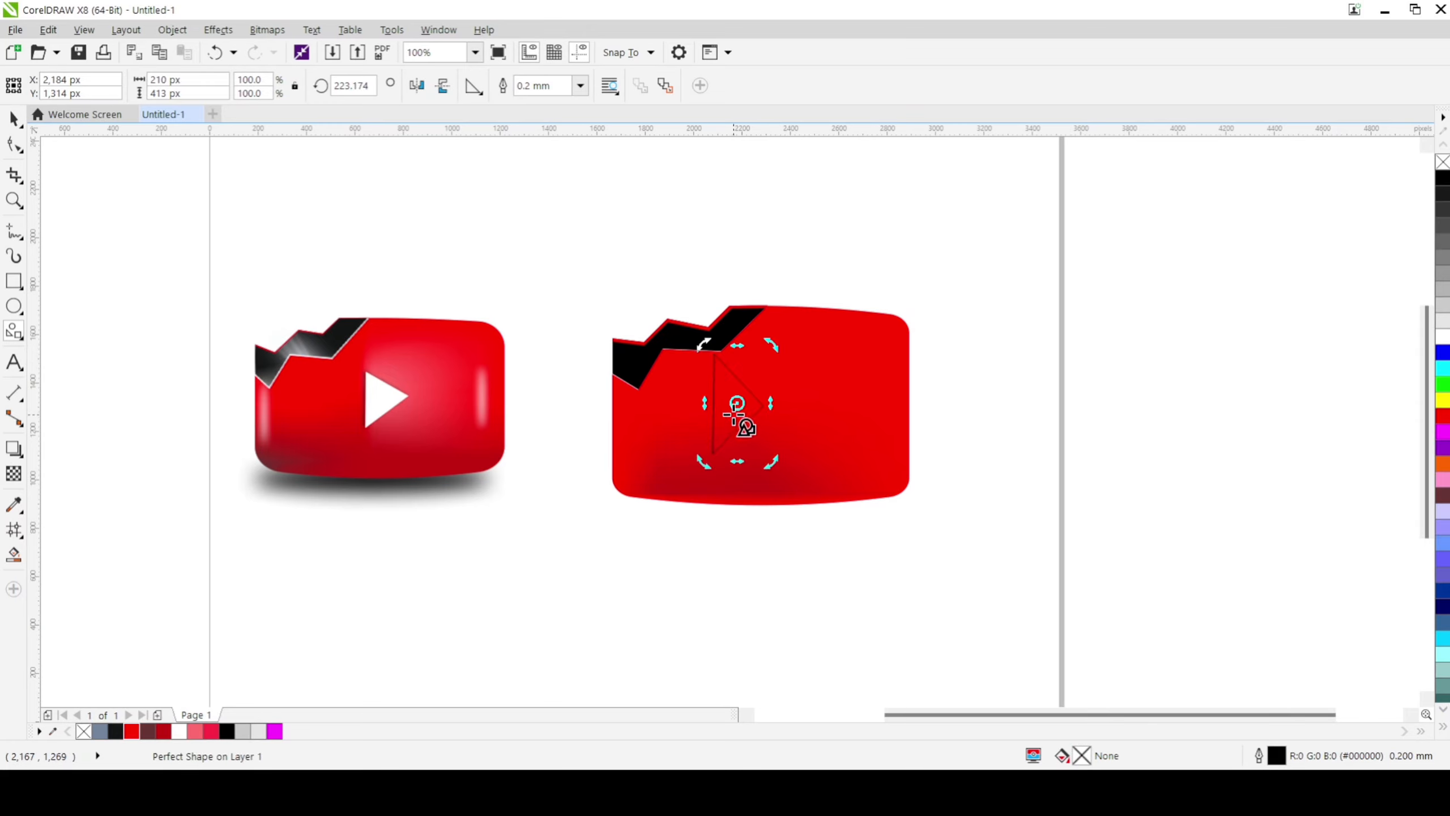
{"action": "key", "text": "Right"}
{"action": "key", "text": "Right"}
{"action": "key", "text": "Right"}
{"action": "key", "text": "Right"}
{"action": "key", "text": "Right"}
{"action": "key", "text": "Right"}
{"action": "key", "text": "Right"}
{"action": "key", "text": "Right"}
{"action": "key", "text": "Right"}
{"action": "key", "text": "Right"}
{"action": "key", "text": "Right"}
{"action": "key", "text": "Right"}
{"action": "key", "text": "Right"}
{"action": "key", "text": "Right"}
{"action": "key", "text": "Right"}
{"action": "key", "text": "Right"}
{"action": "key", "text": "Right"}
{"action": "key", "text": "Right"}
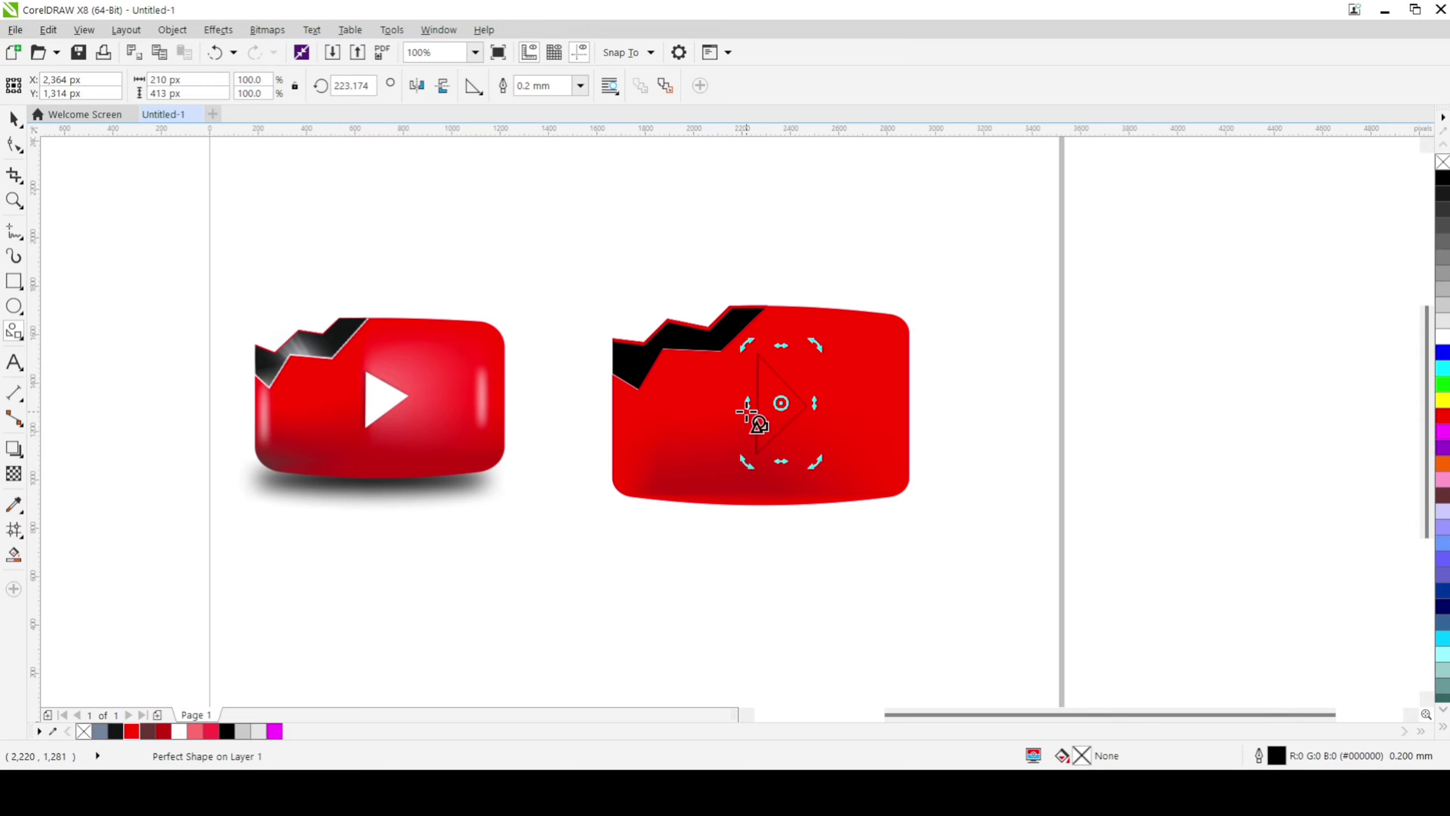
{"action": "key", "text": "Left"}
{"action": "key", "text": "Left"}
{"action": "key", "text": "Left"}
{"action": "key", "text": "Left"}
{"action": "key", "text": "Left"}
{"action": "key", "text": "Left"}
Step: Resize the triangle to about 265 by 315 px and position it at about X 2,330 px, Y 1,300 px
{"action": "left_click", "coordinate": [742, 418]}
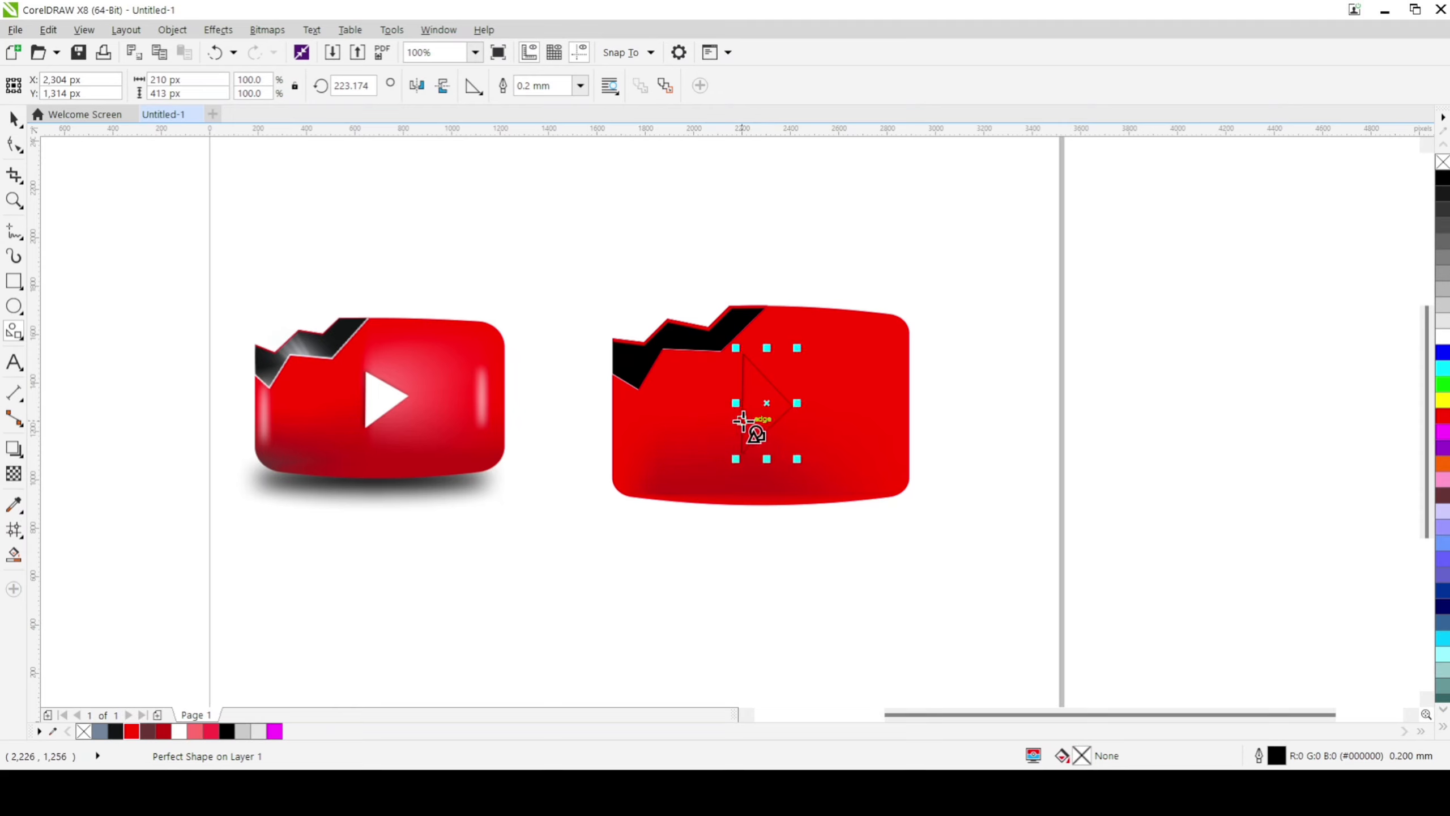
{"action": "left_click_drag", "start_coordinate": [766, 459], "coordinate": [767, 449]}
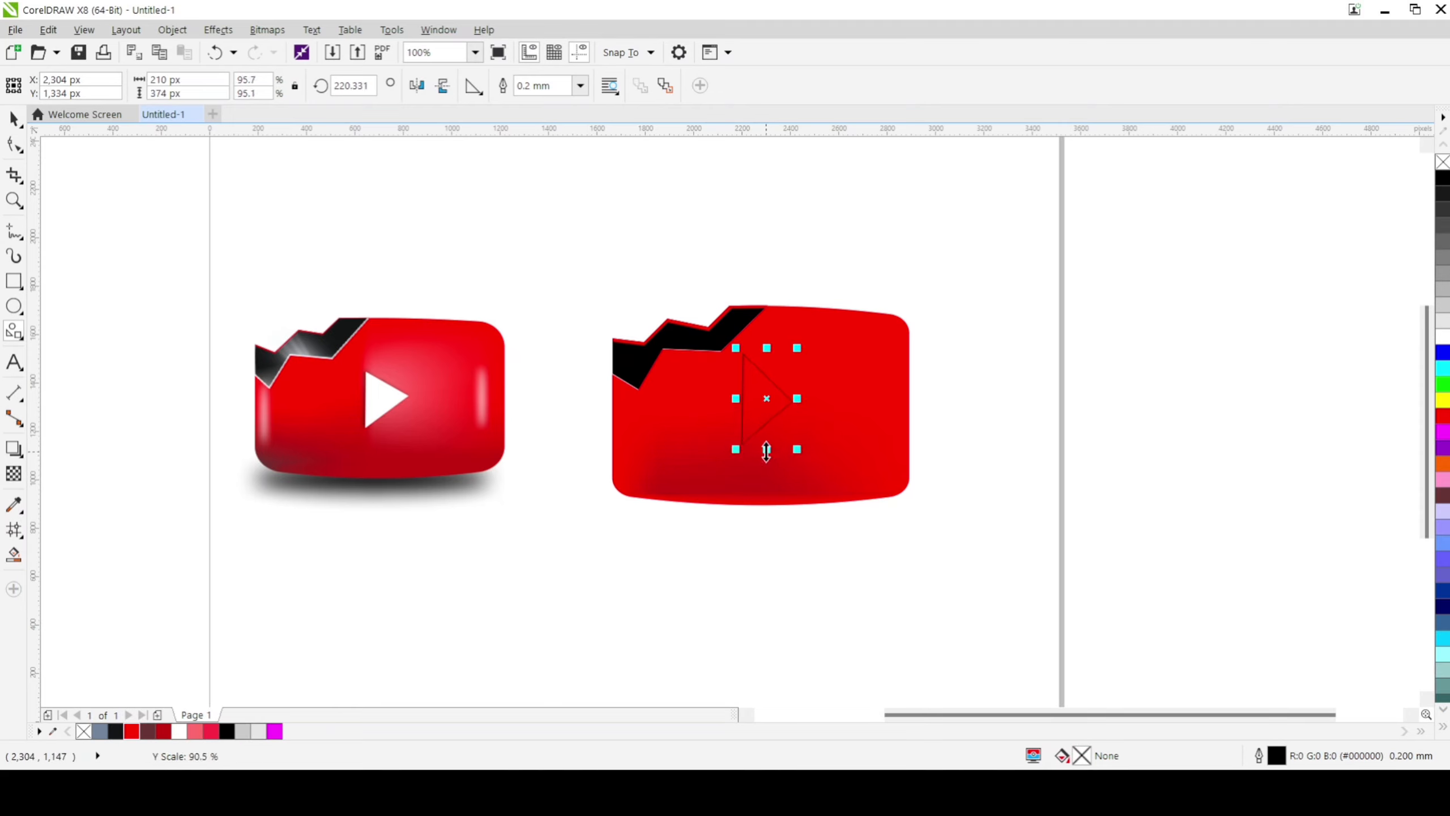
{"action": "left_click_drag", "start_coordinate": [797, 398], "coordinate": [815, 448]}
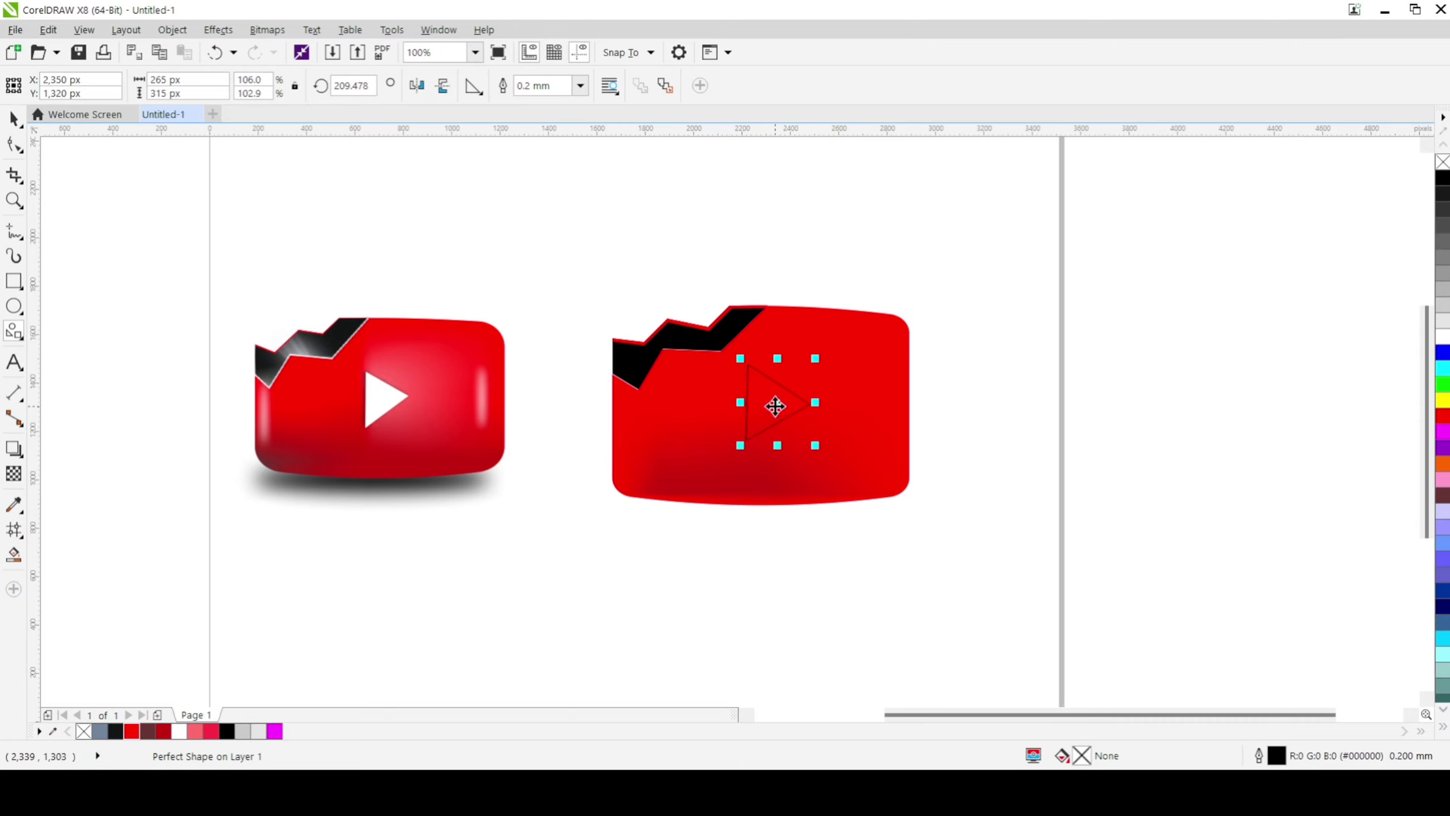
{"action": "key", "text": "Left"}
{"action": "key", "text": "Down"}
{"action": "key", "text": "Down"}
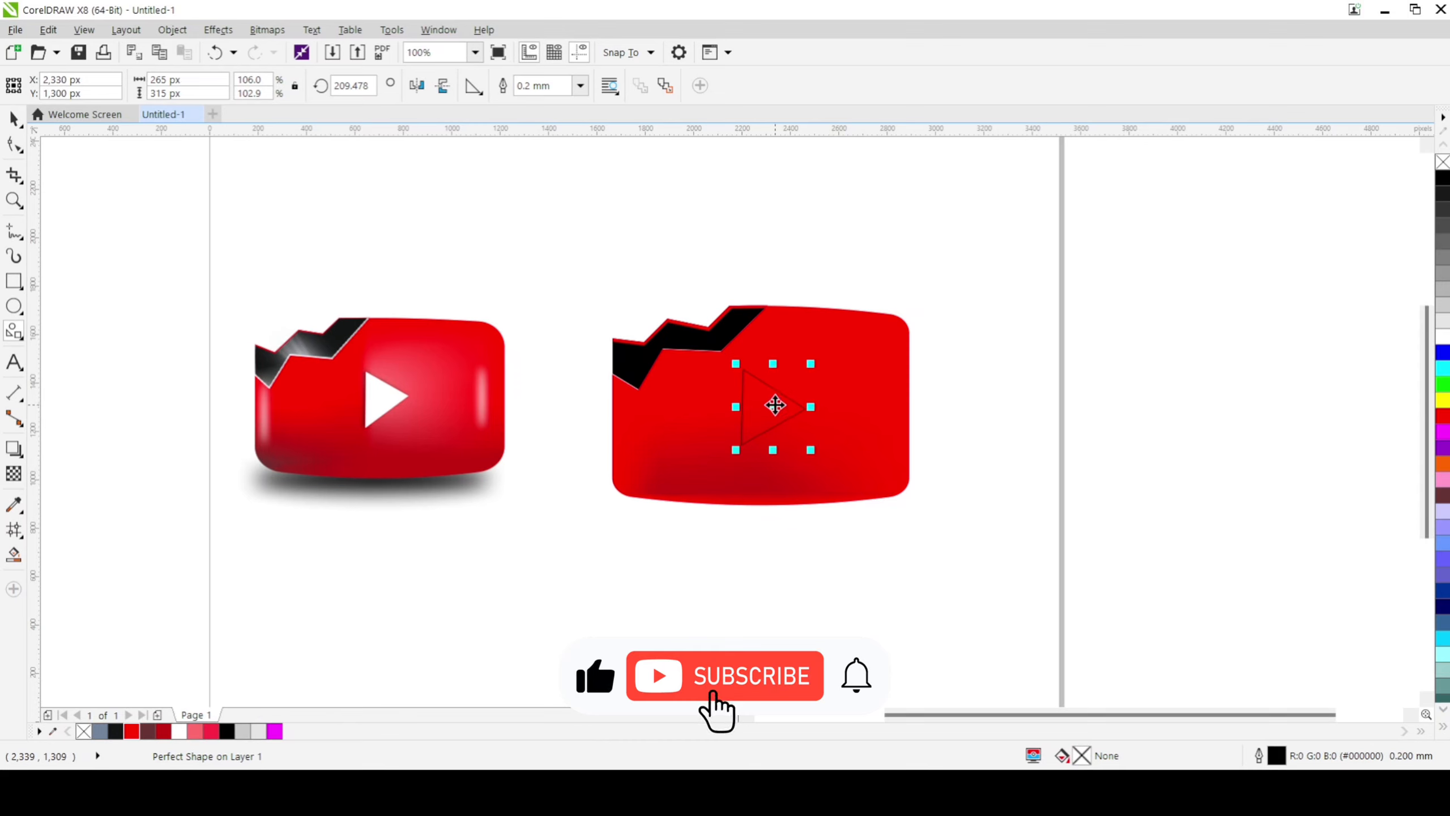
Step: Fill the play triangle with white and remove its outline
{"action": "left_click", "coordinate": [14, 119]}
{"action": "left_click", "coordinate": [704, 518]}
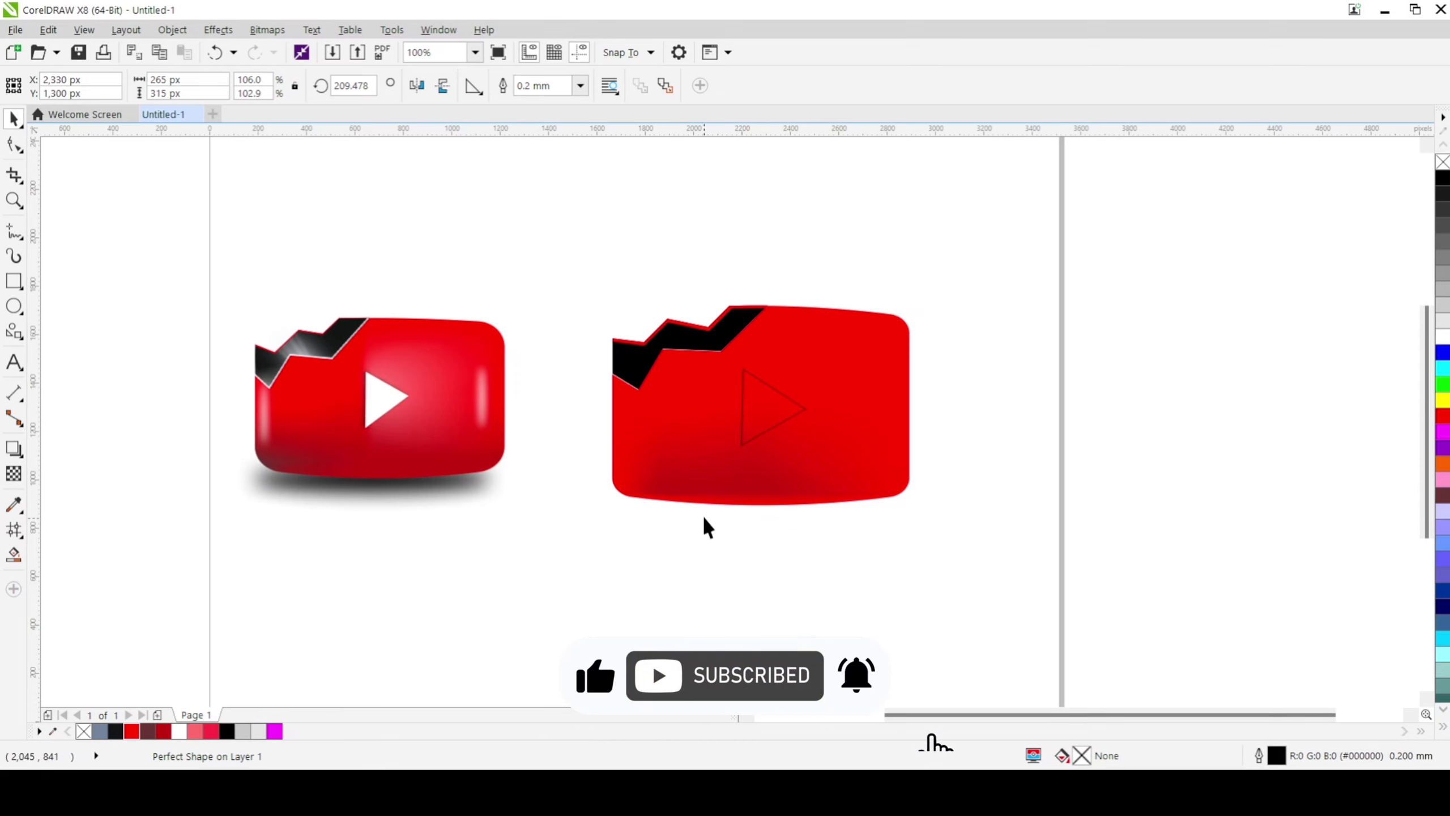
{"action": "left_click", "coordinate": [805, 414]}
{"action": "left_click", "coordinate": [180, 731]}
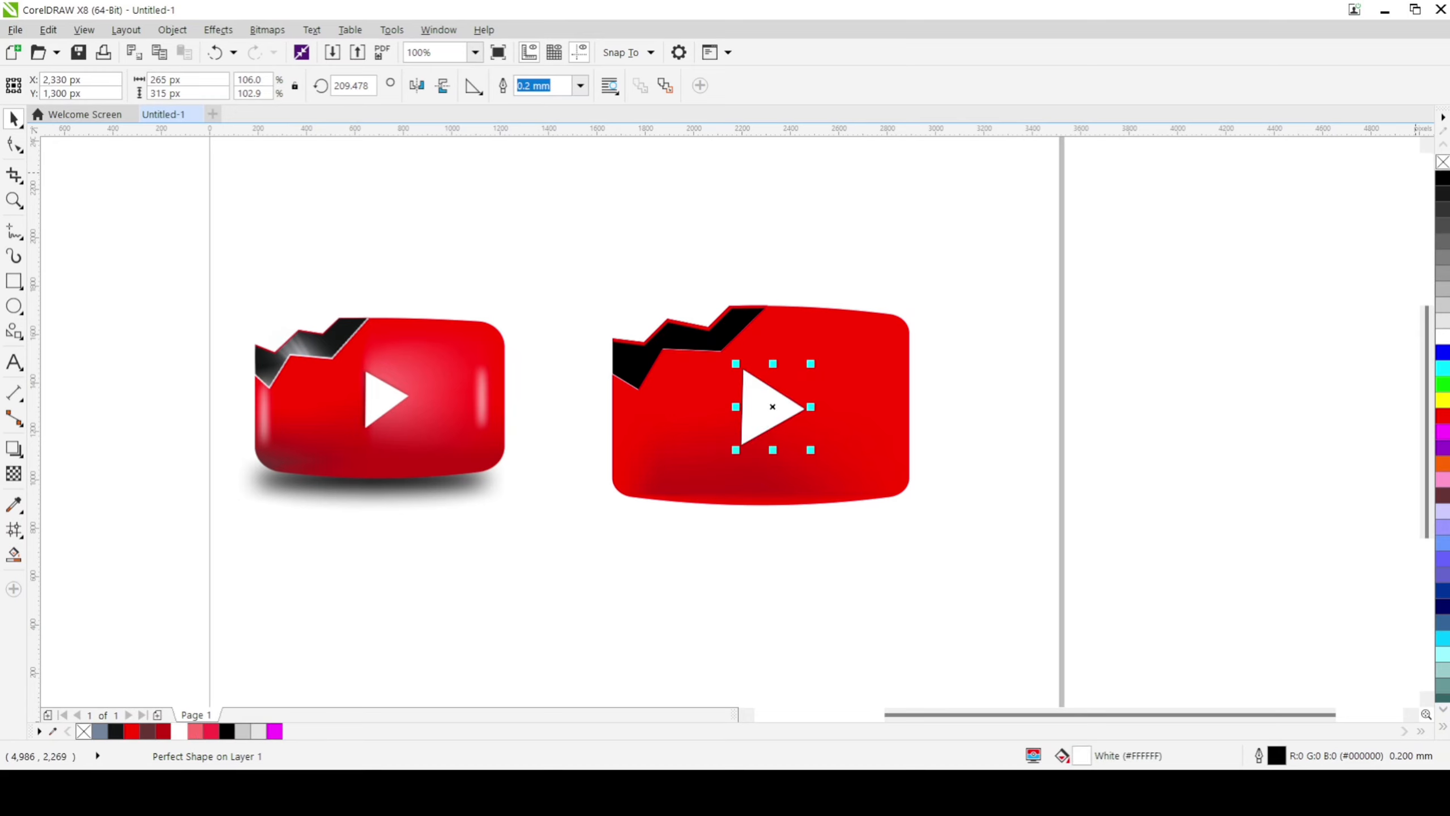
{"action": "right_click", "coordinate": [1443, 162]}
{"action": "left_click", "coordinate": [1153, 277]}
Step: Add a black drop shadow to the white triangle, cast diagonally down and to the right
{"action": "left_click", "coordinate": [759, 410]}
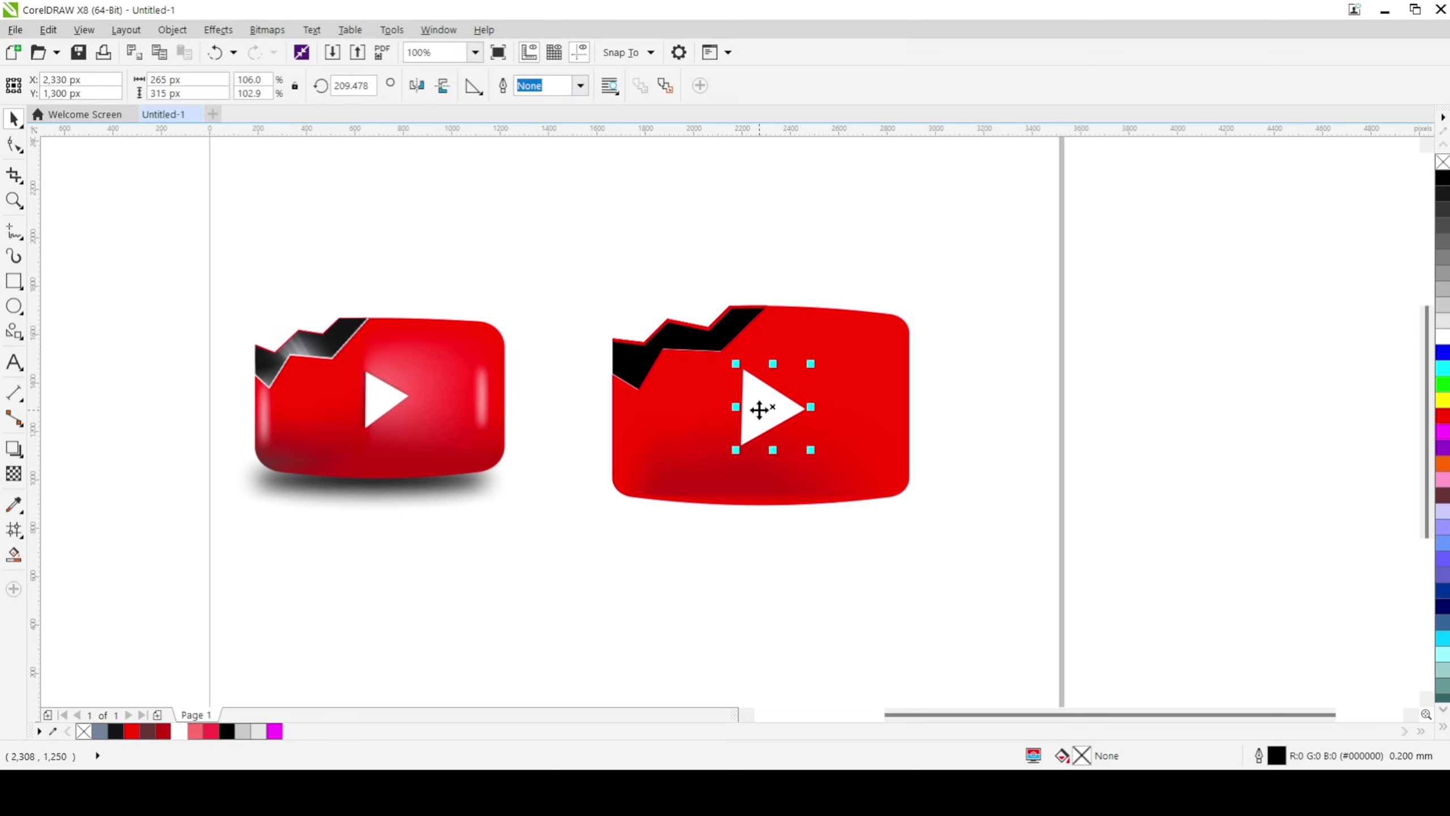
{"action": "left_click", "coordinate": [751, 406]}
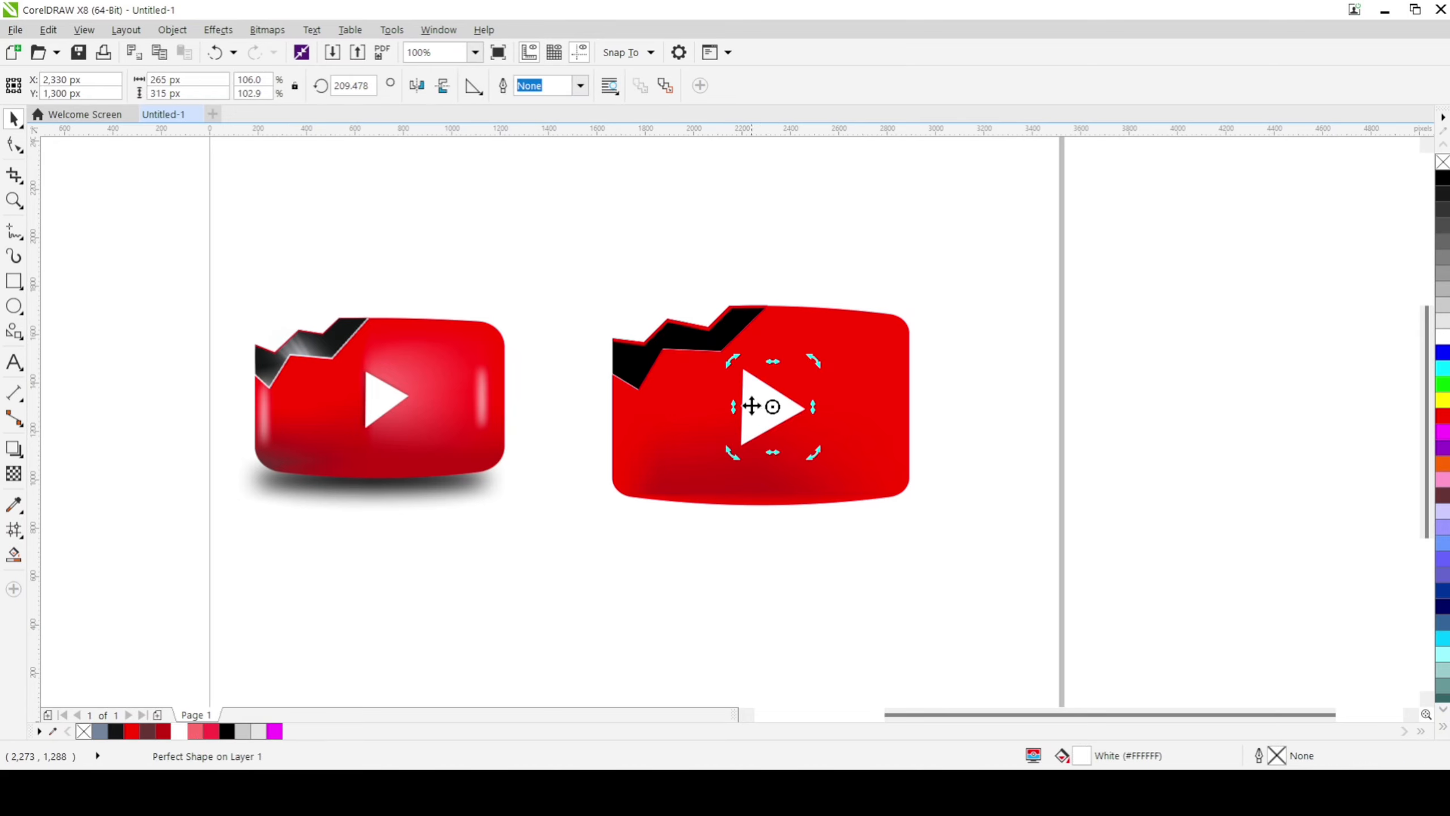
{"action": "left_click", "coordinate": [21, 456]}
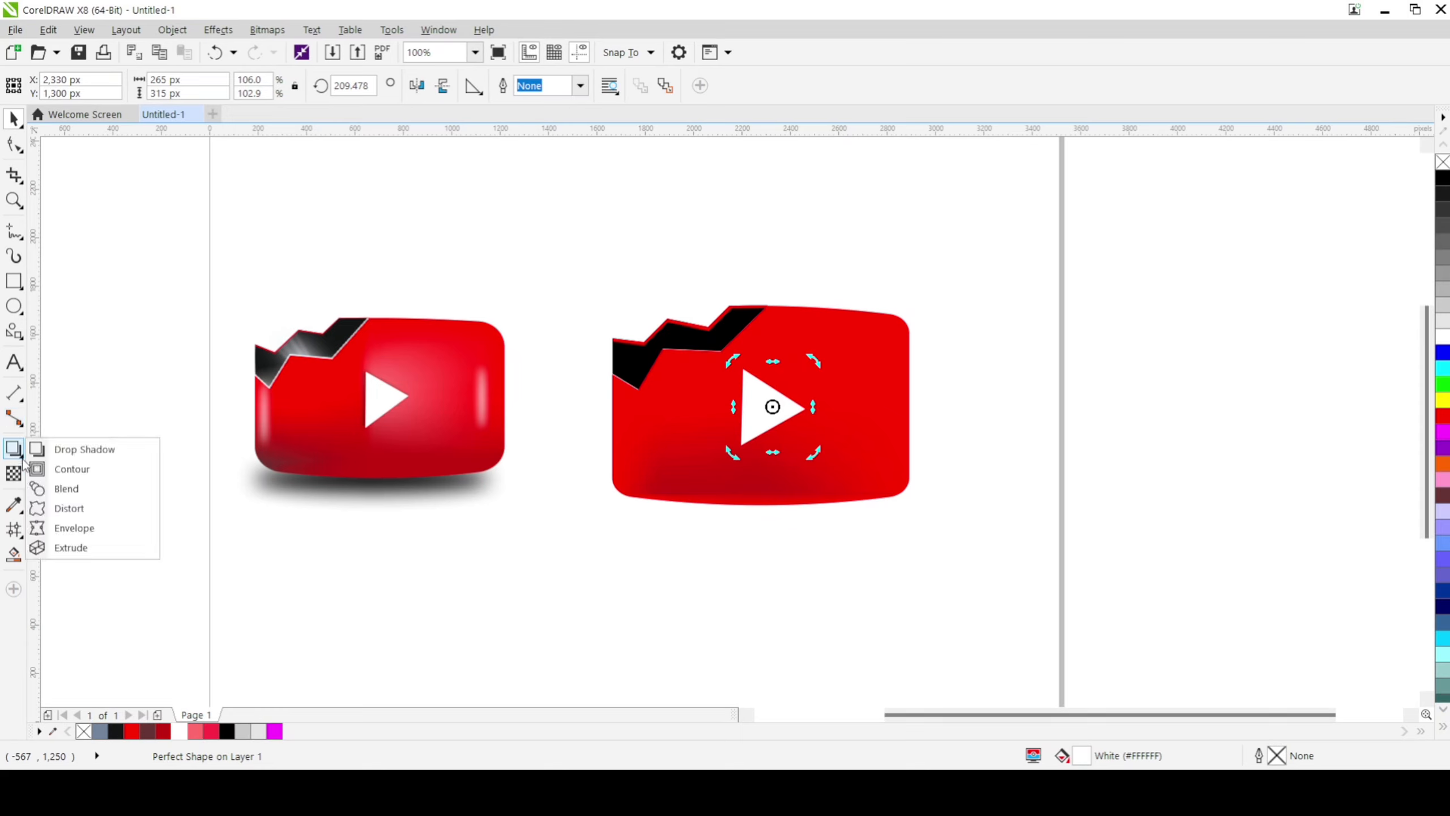
{"action": "left_click", "coordinate": [85, 450]}
{"action": "left_click_drag", "start_coordinate": [771, 405], "coordinate": [799, 438]}
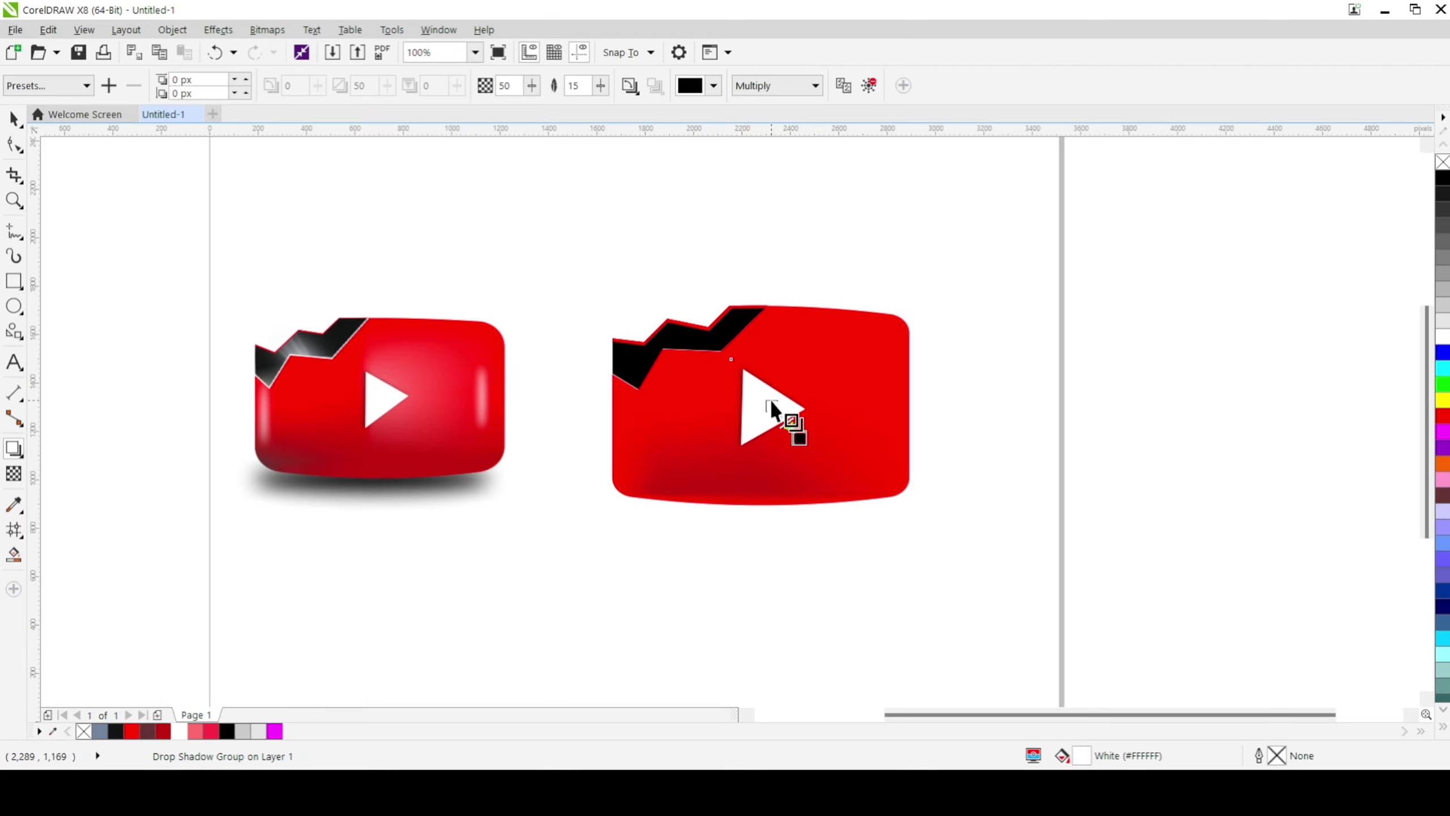
{"action": "left_click", "coordinate": [14, 119]}
{"action": "left_click", "coordinate": [658, 593]}
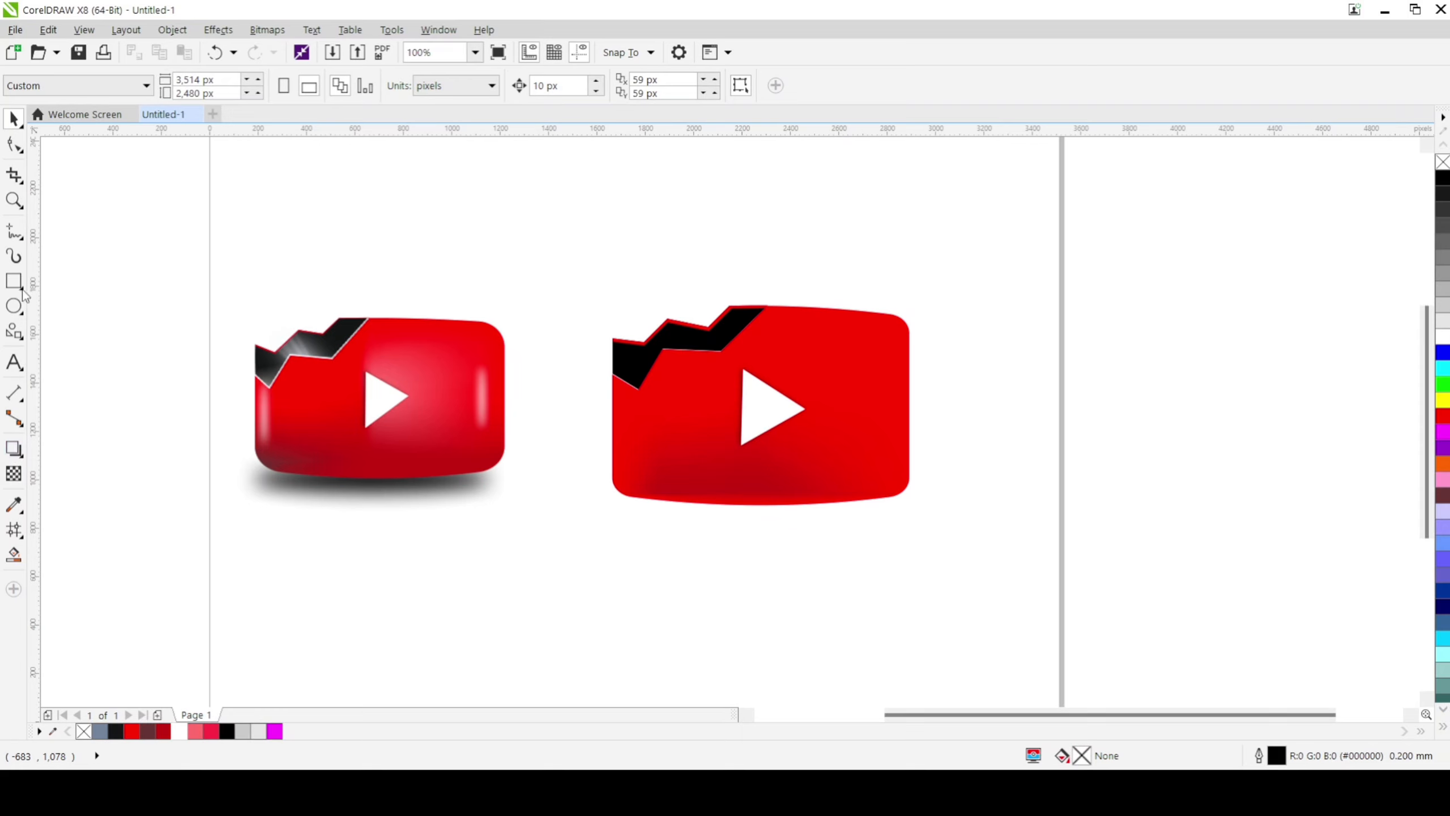
Step: Draw narrow upright ellipses inside the red body, about 41 by 325 px near its left edge and 41 by 491 px near its right edge
{"action": "left_click", "coordinate": [16, 311]}
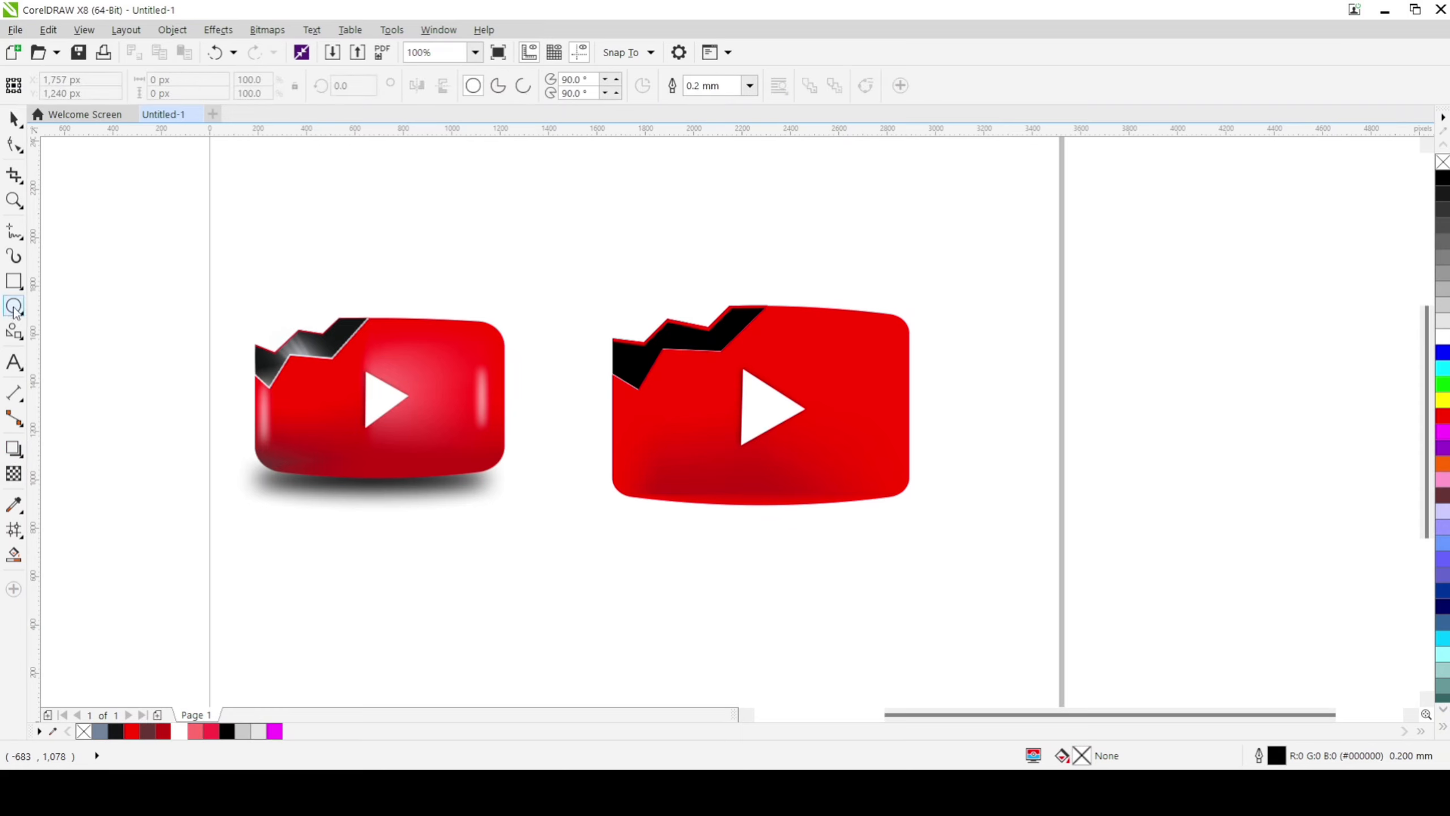
{"action": "left_click_drag", "start_coordinate": [626, 395], "coordinate": [632, 471]}
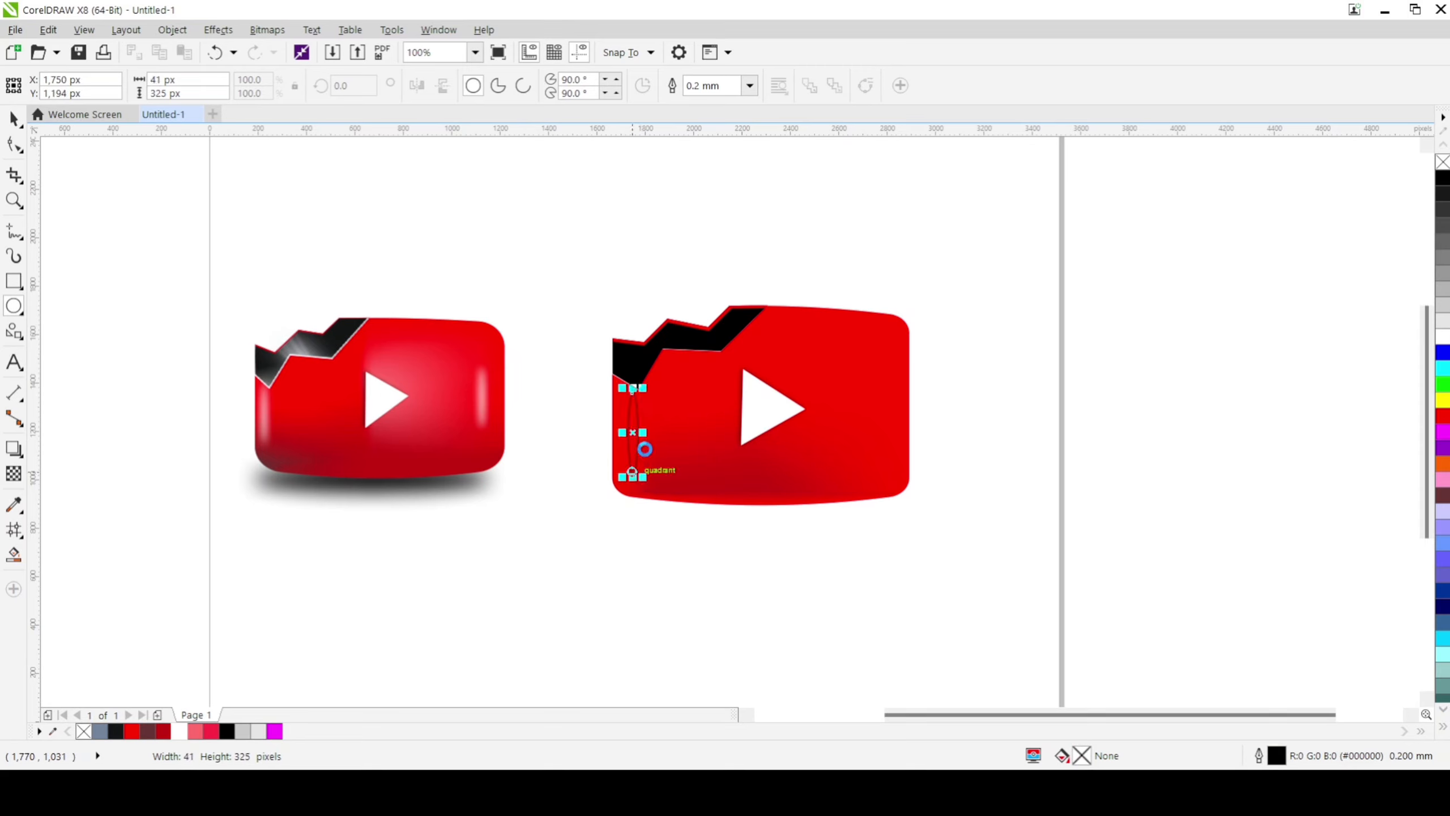
{"action": "left_click", "coordinate": [883, 362]}
{"action": "left_click_drag", "start_coordinate": [883, 361], "coordinate": [891, 476]}
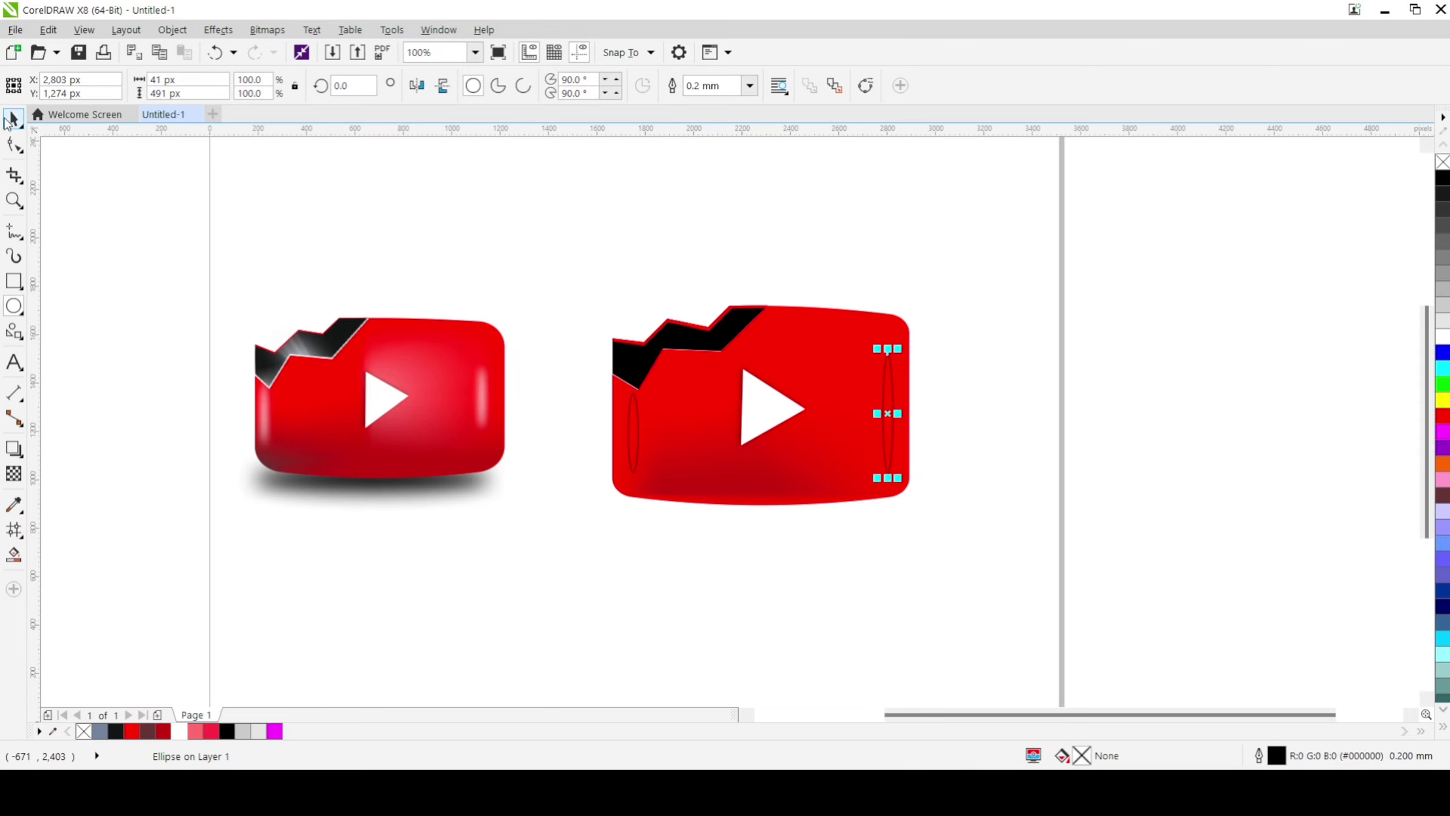
Step: Fill both narrow ellipses at the sides of the red body with white
{"action": "left_click", "coordinate": [13, 118]}
{"action": "left_click", "coordinate": [1441, 341]}
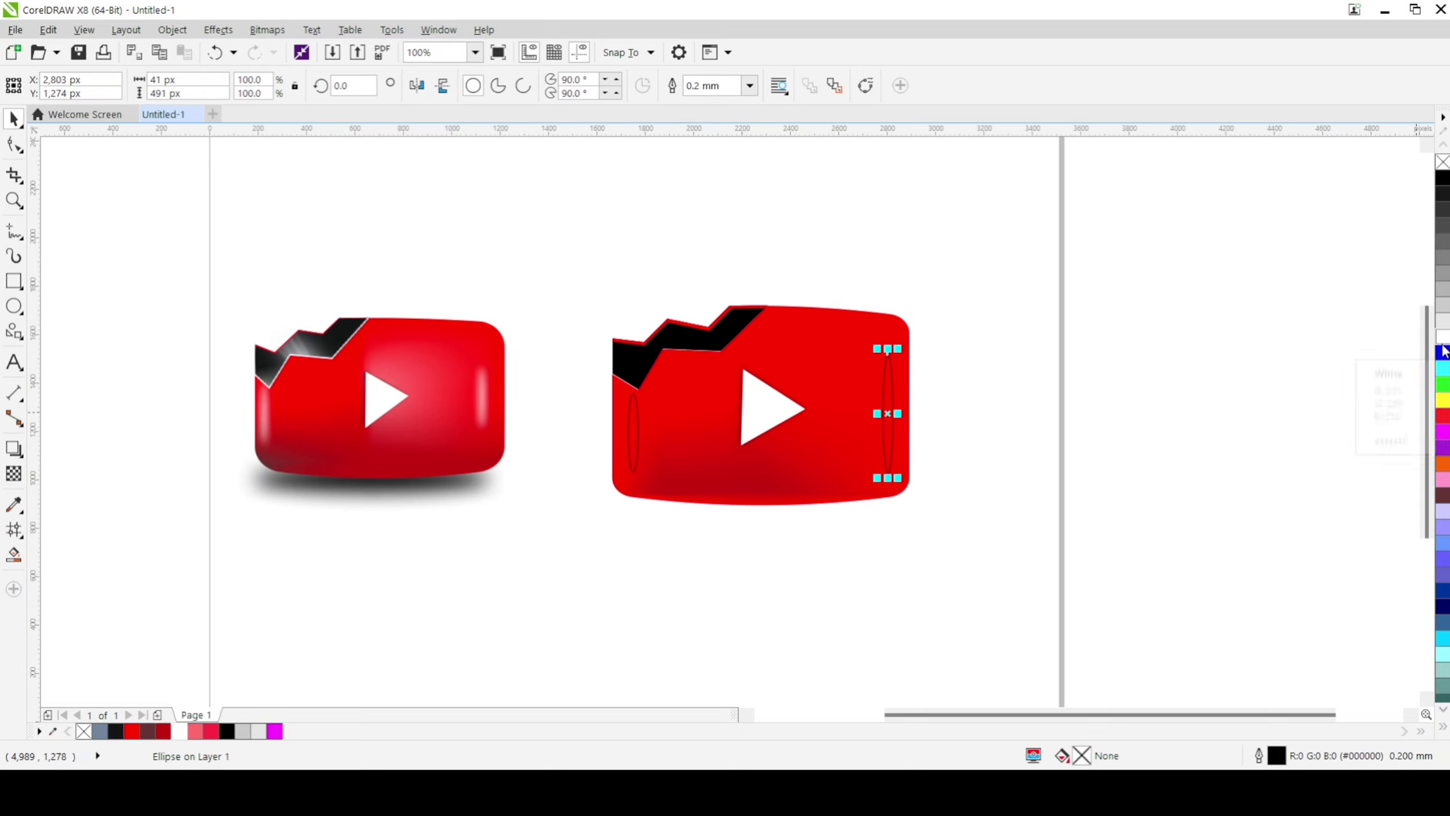
{"action": "left_click", "coordinate": [636, 433]}
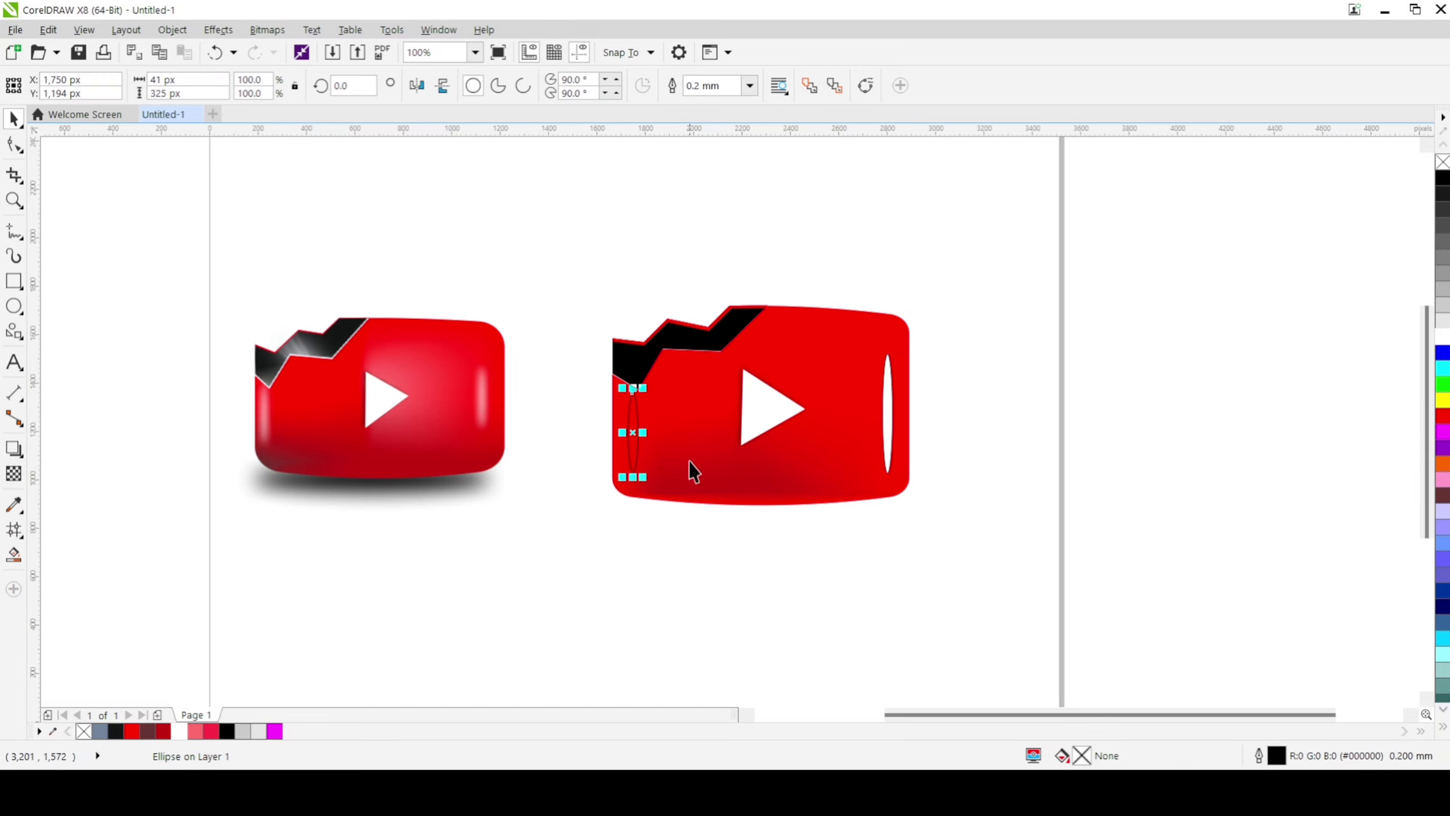
{"action": "left_click", "coordinate": [1442, 341]}
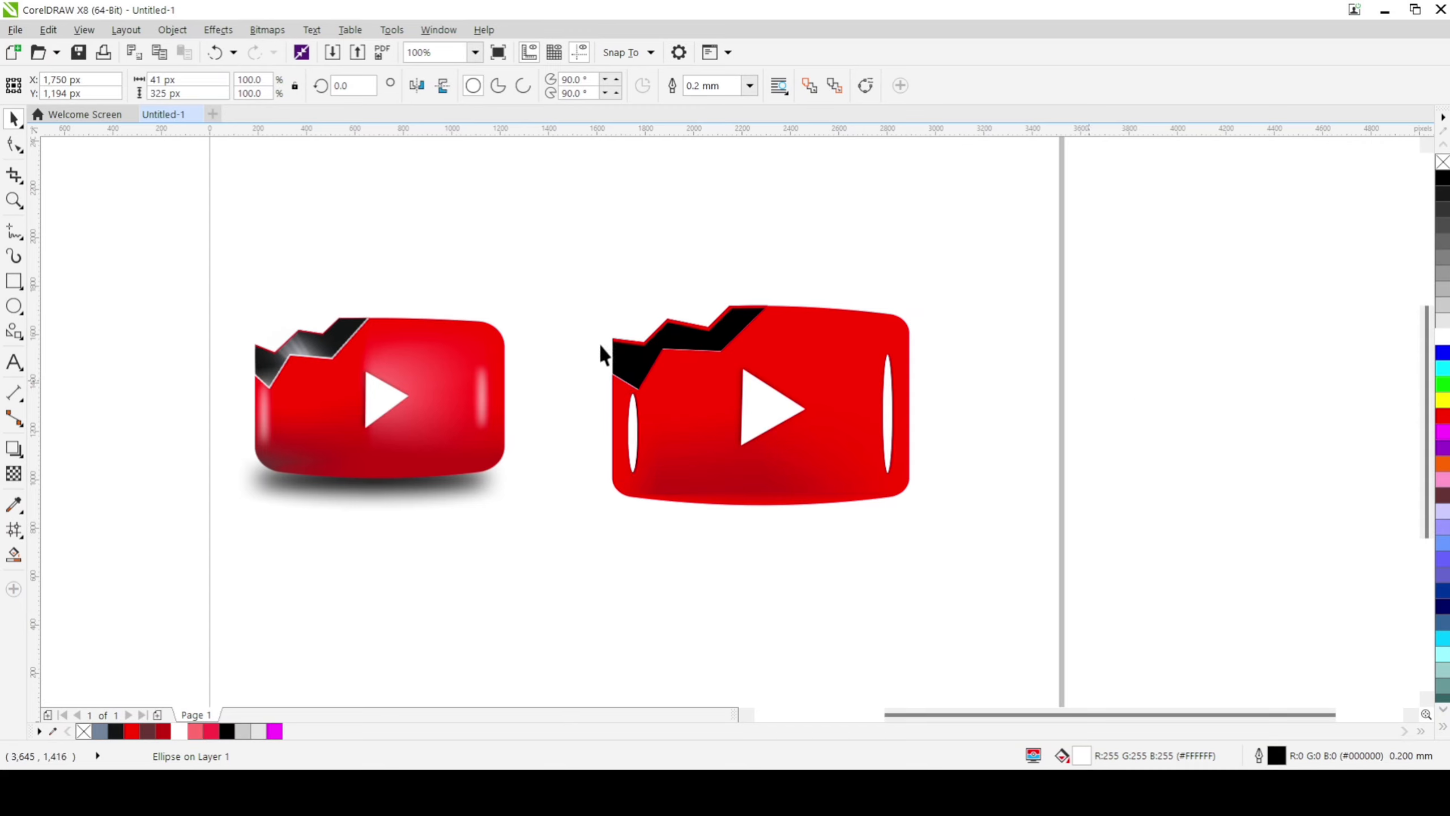
Step: Remove the outlines from all objects of the new play button, including both white ellipses
{"action": "left_click_drag", "start_coordinate": [582, 364], "coordinate": [1018, 505]}
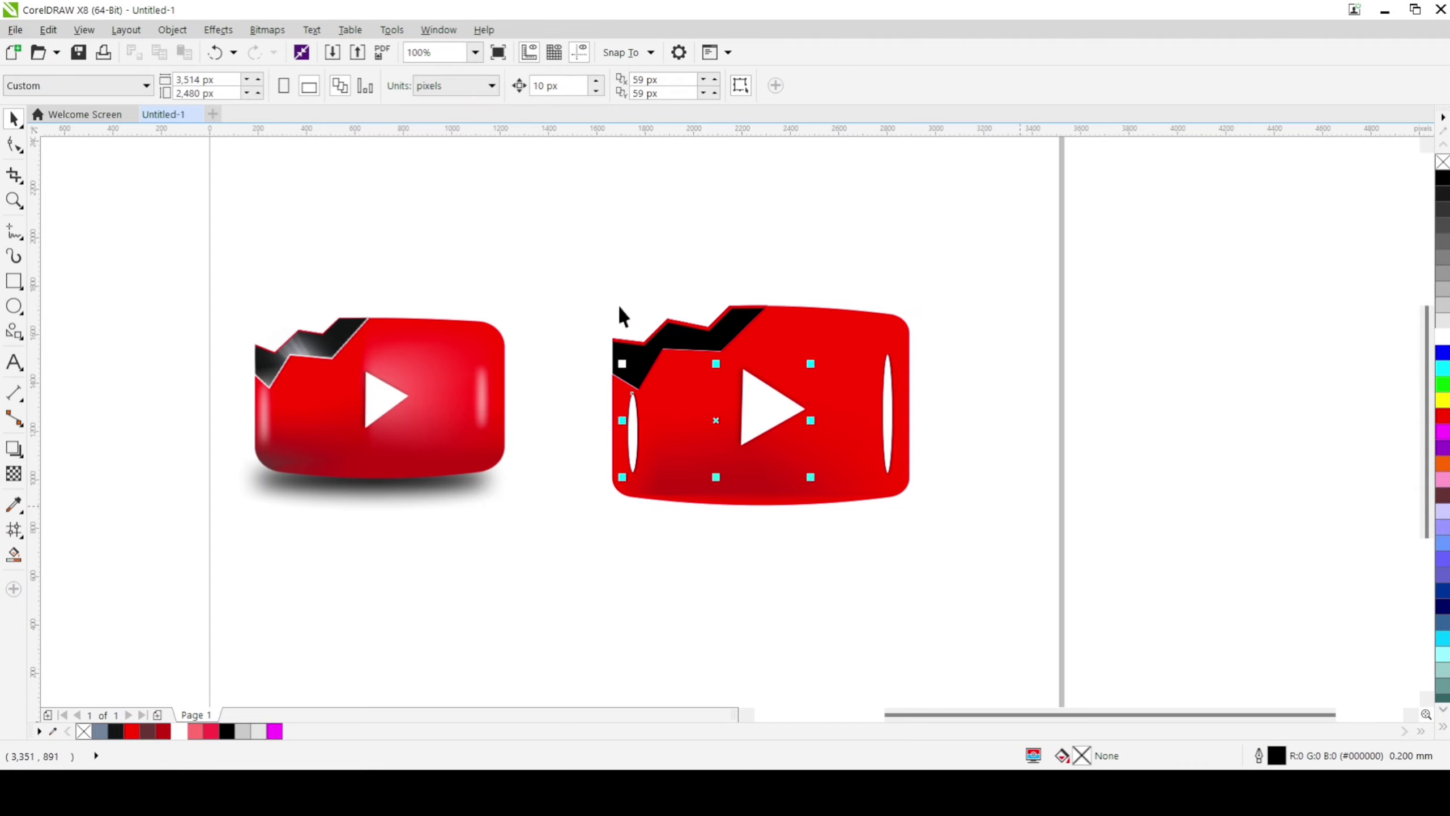
{"action": "left_click_drag", "start_coordinate": [582, 300], "coordinate": [919, 564]}
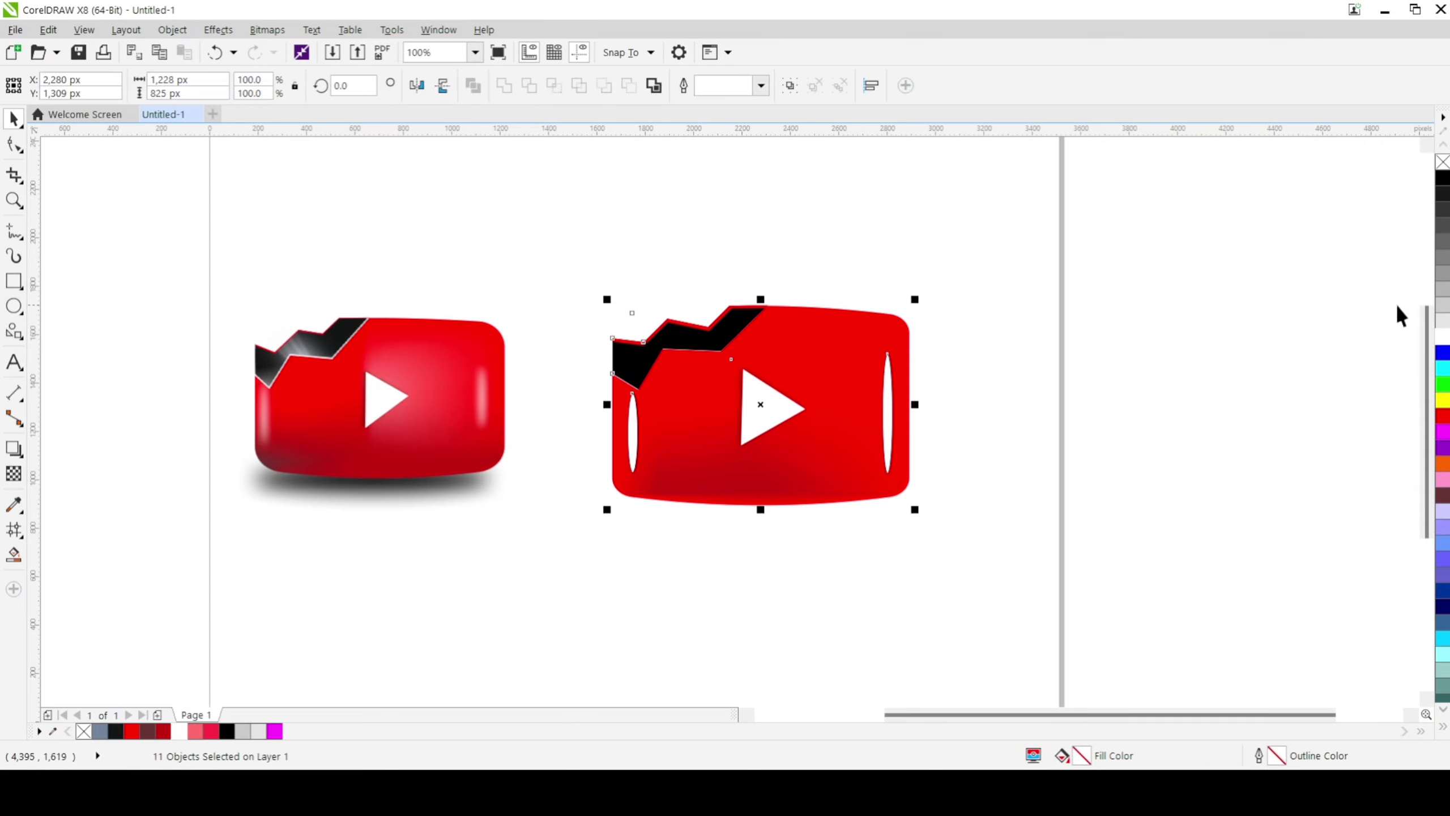
{"action": "right_click", "coordinate": [1442, 162]}
{"action": "key", "text": "Escape"}
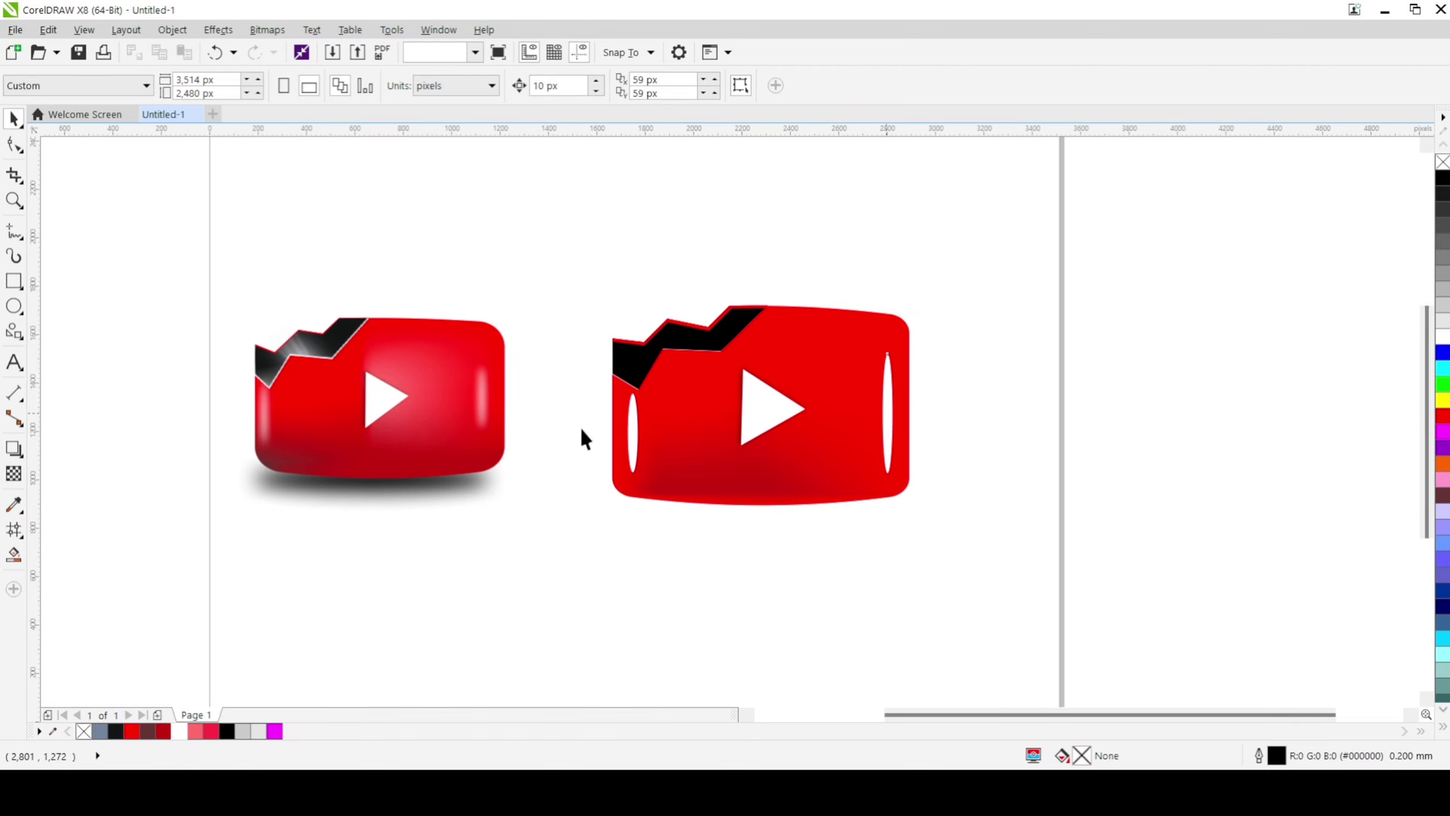
Step: Convert both white ellipses to 300 dpi RGB bitmaps with anti-aliasing and a transparent background
{"action": "left_click", "coordinate": [887, 413]}
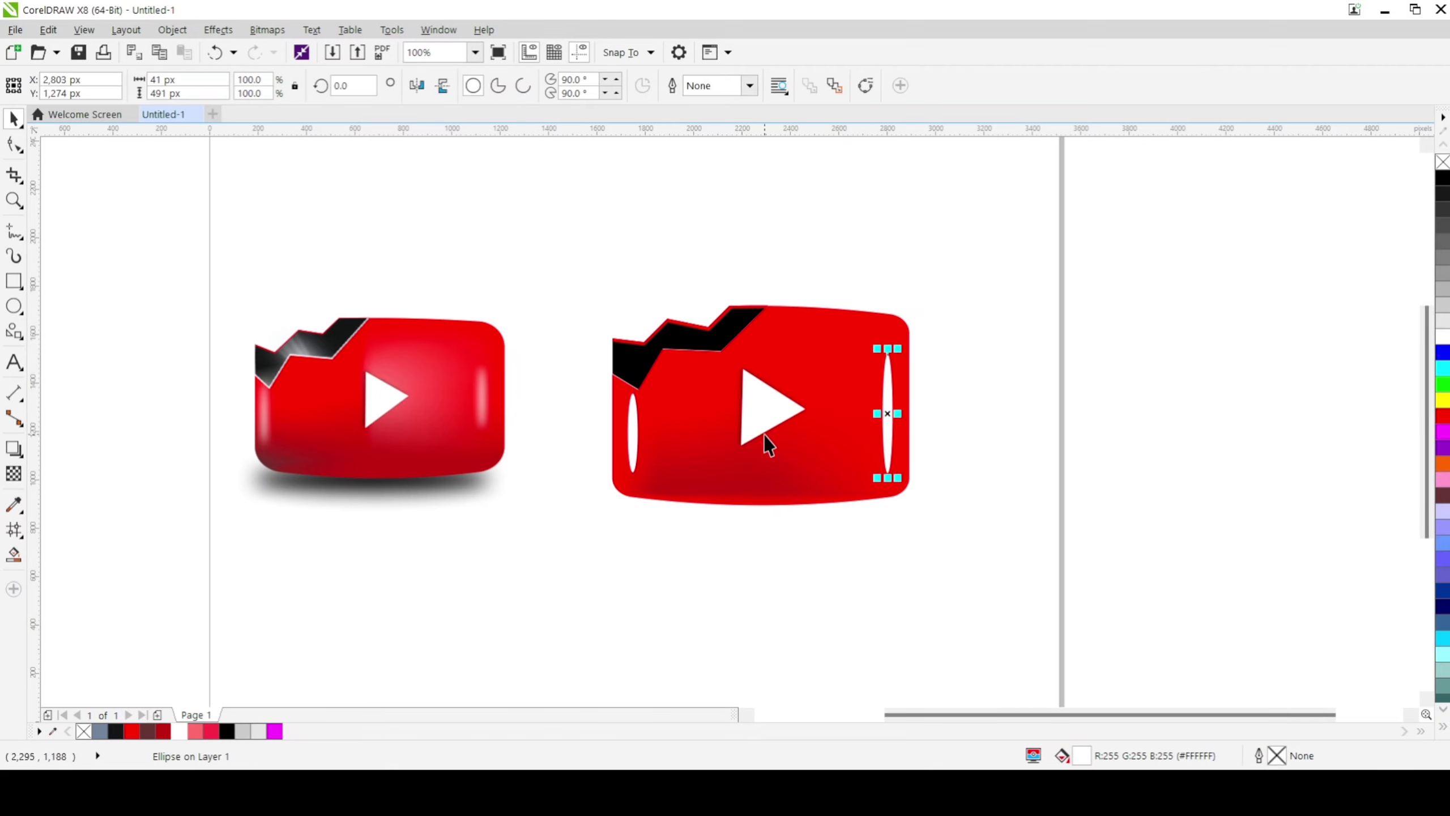
{"action": "left_click", "coordinate": [272, 31]}
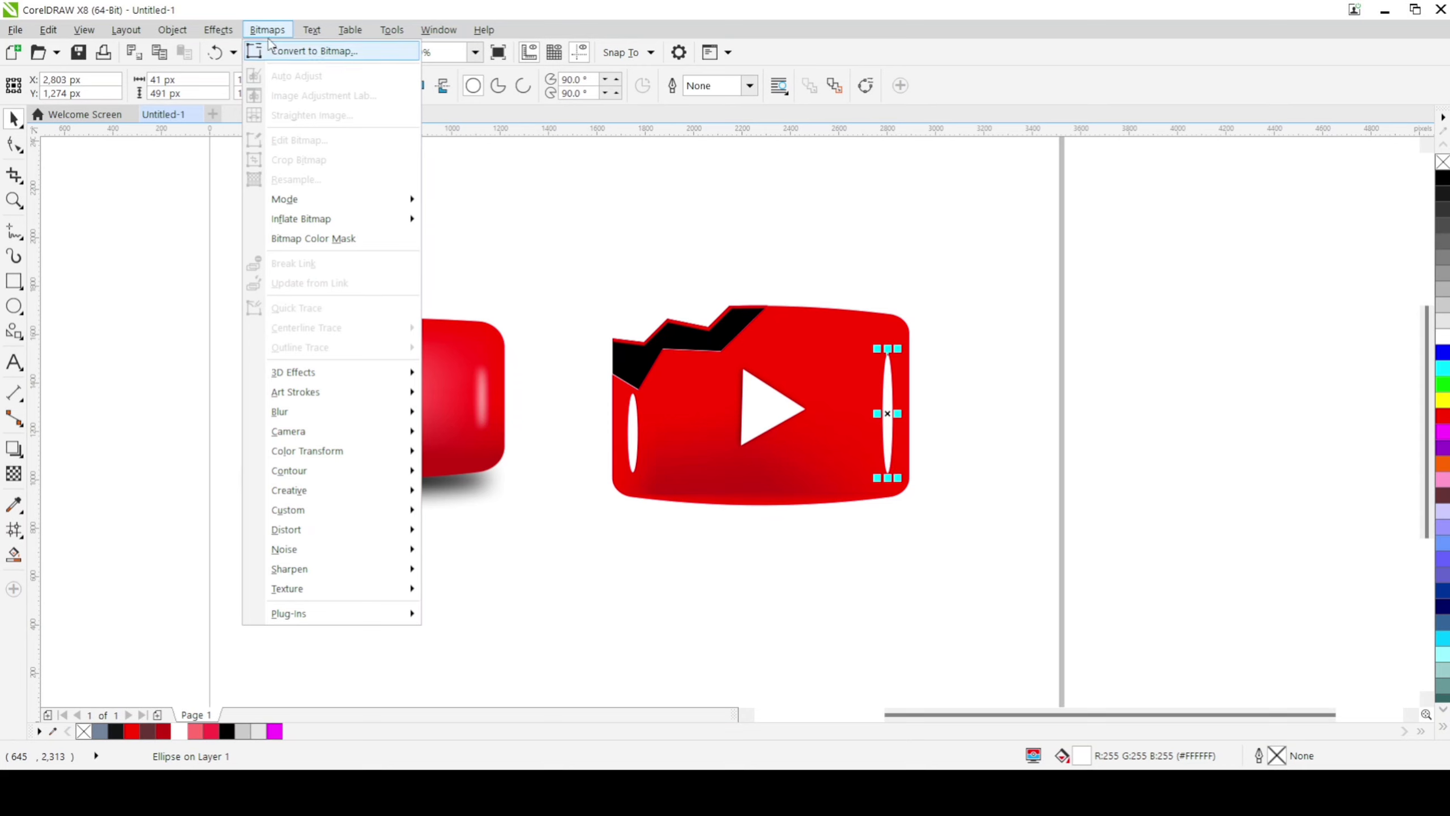
{"action": "left_click", "coordinate": [295, 58]}
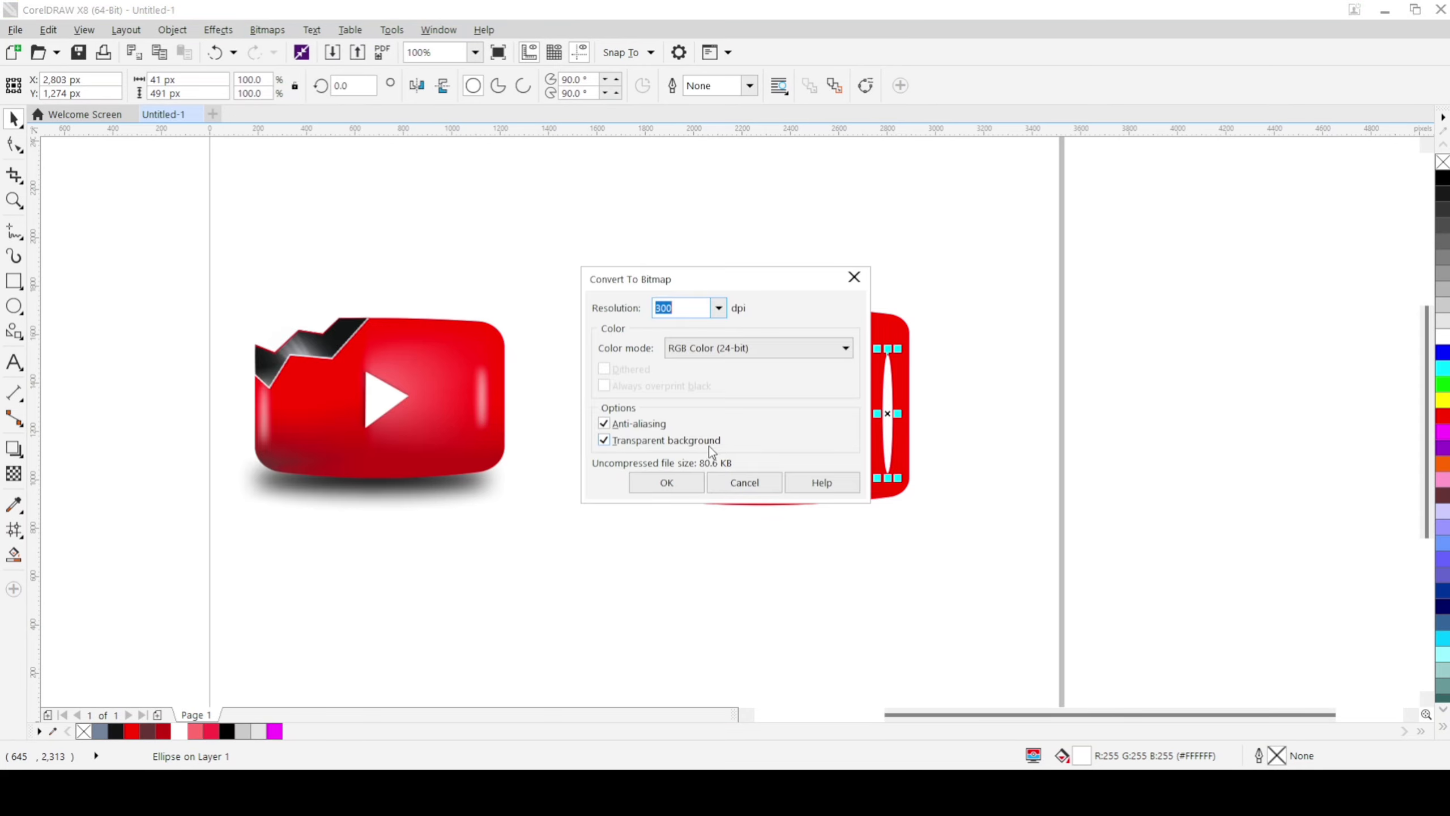
{"action": "left_click", "coordinate": [638, 484]}
{"action": "left_click", "coordinate": [632, 432]}
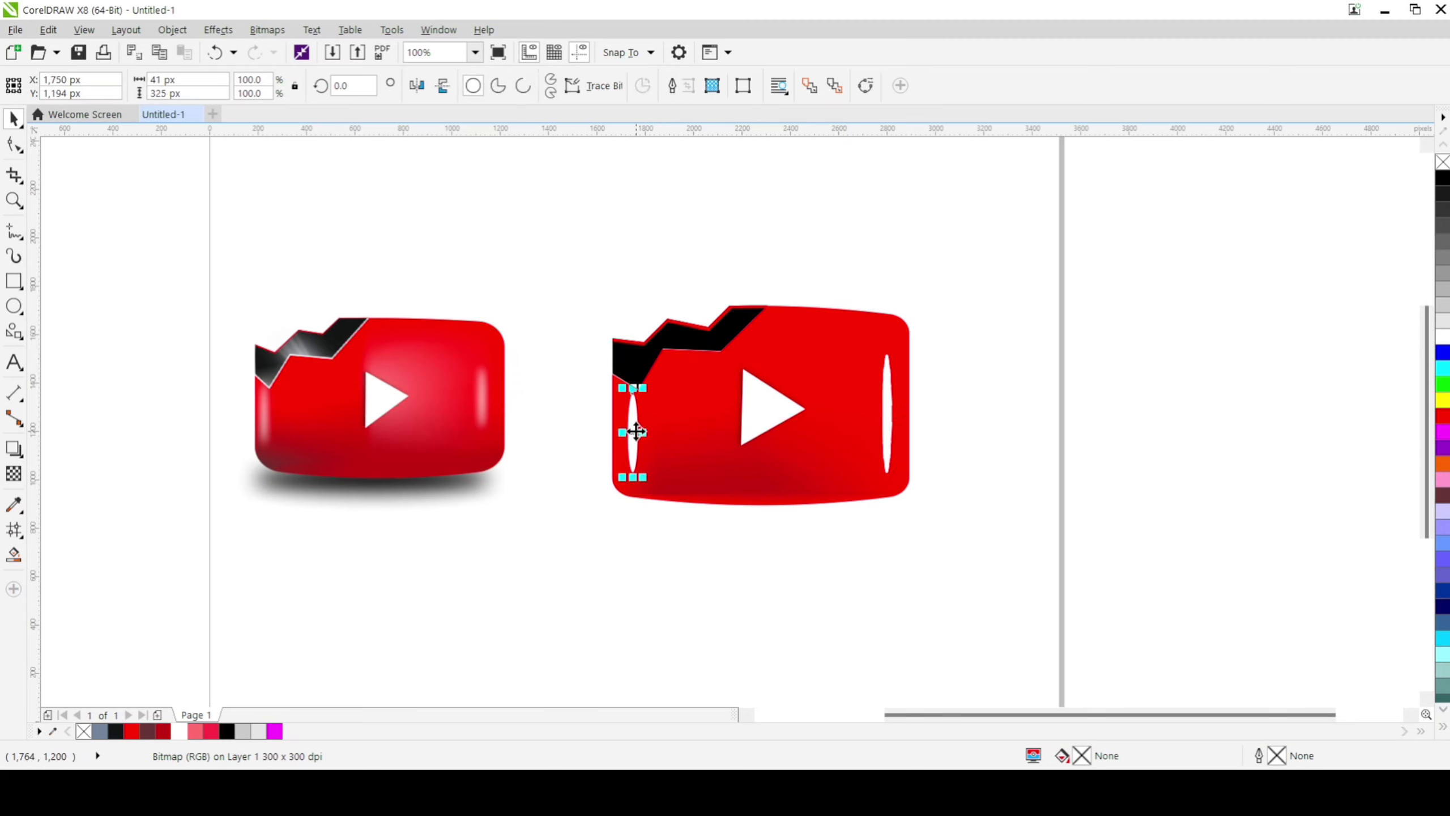
{"action": "left_click", "coordinate": [262, 32]}
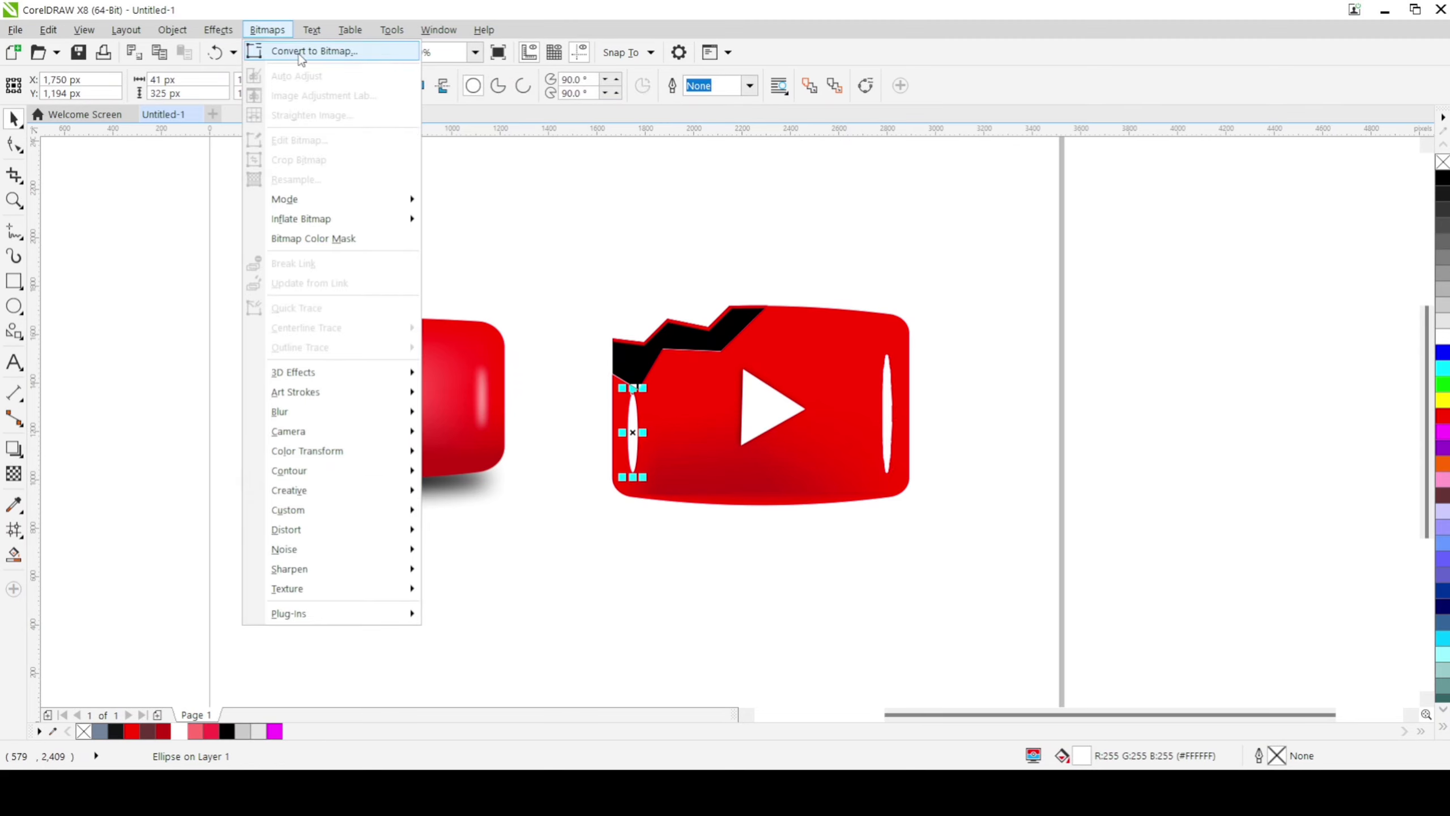
{"action": "left_click", "coordinate": [303, 54]}
{"action": "left_click", "coordinate": [640, 483]}
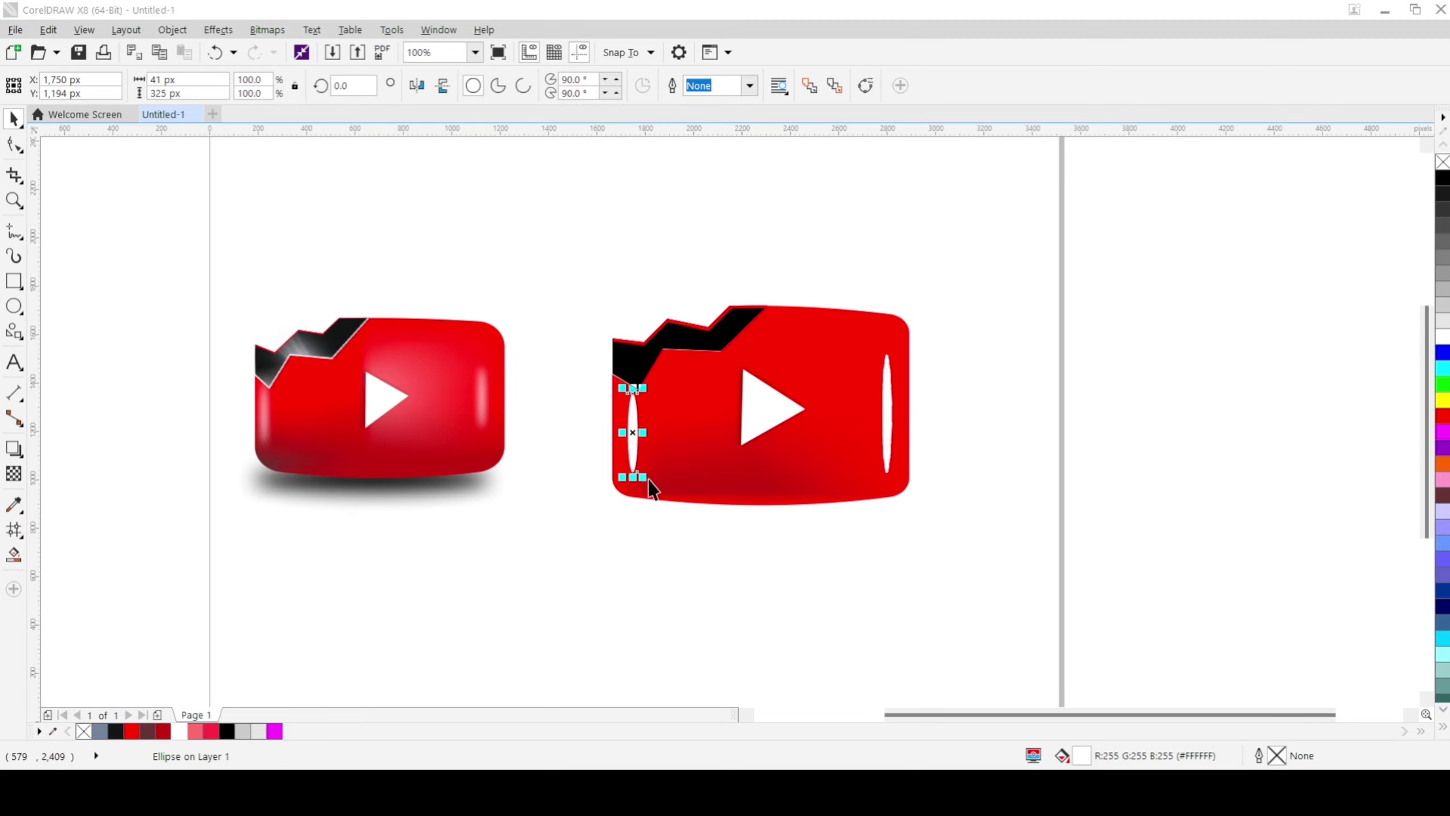
{"action": "left_click", "coordinate": [615, 494]}
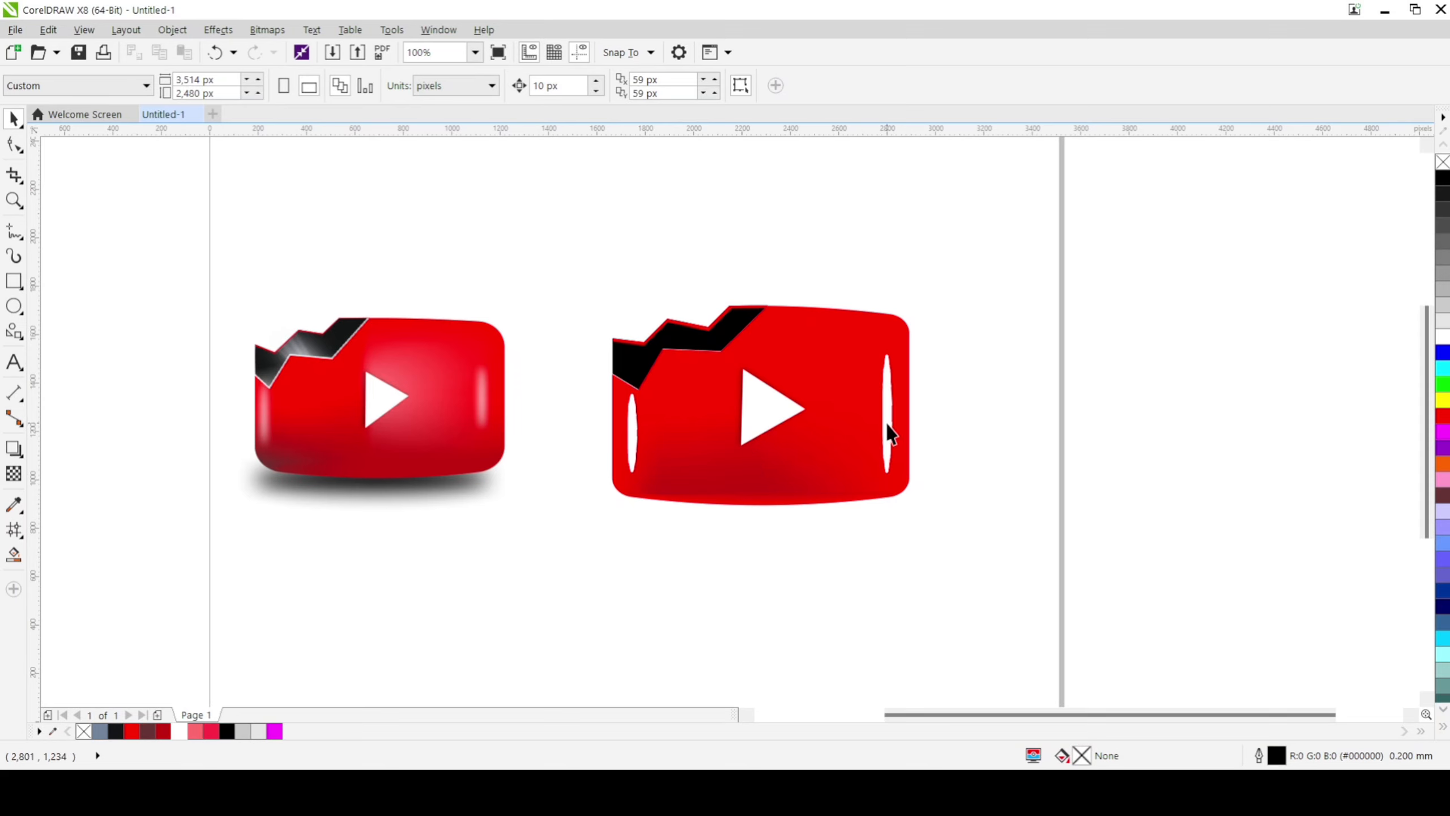
Step: Apply a Gaussian blur with a 33-pixel radius to the white ellipse bitmap near the red body's right edge
{"action": "left_click", "coordinate": [892, 436]}
{"action": "left_click", "coordinate": [267, 30]}
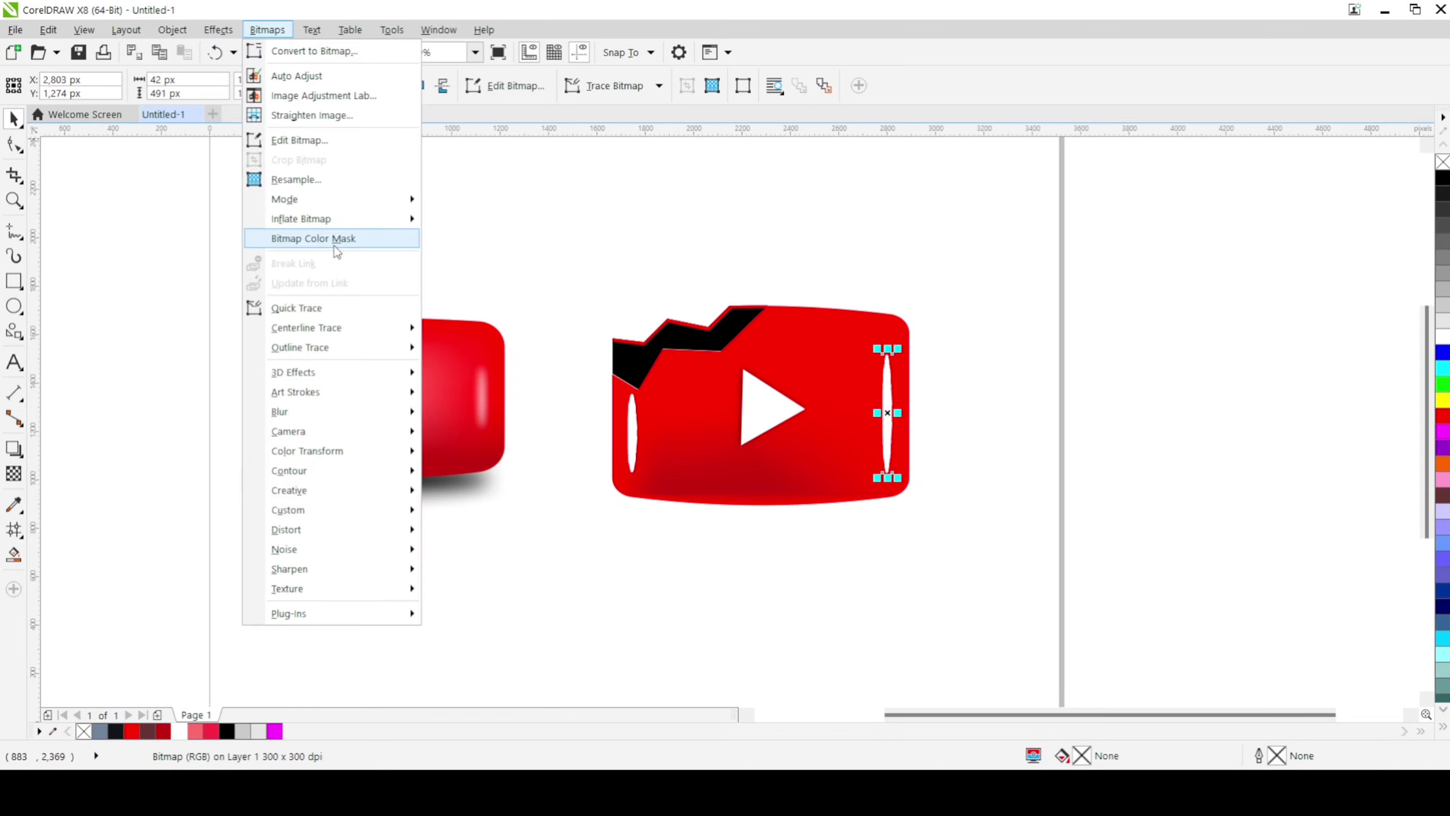
{"action": "mouse_move", "coordinate": [337, 412]}
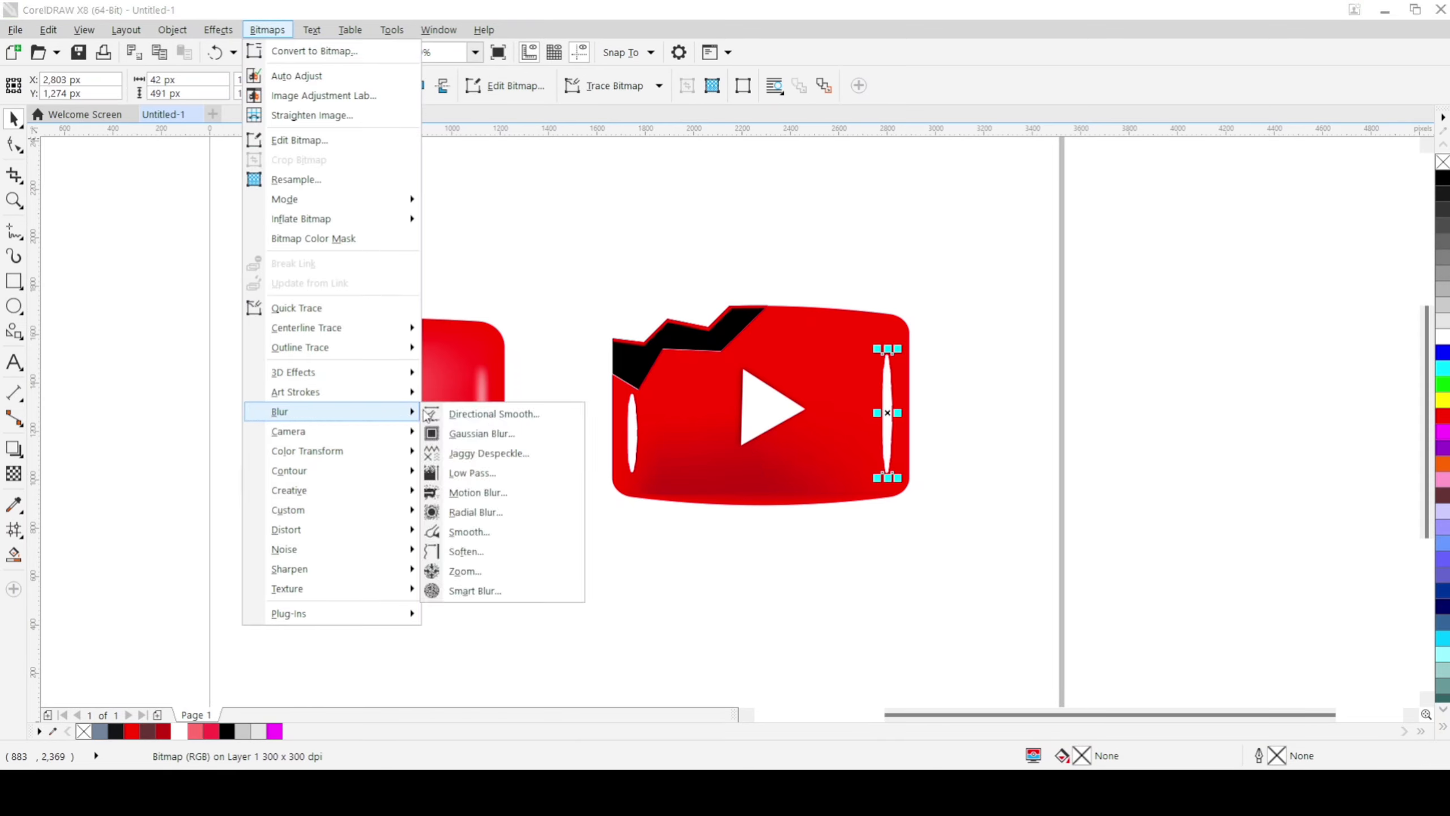
{"action": "left_click", "coordinate": [478, 437]}
{"action": "left_click_drag", "start_coordinate": [708, 332], "coordinate": [717, 568]}
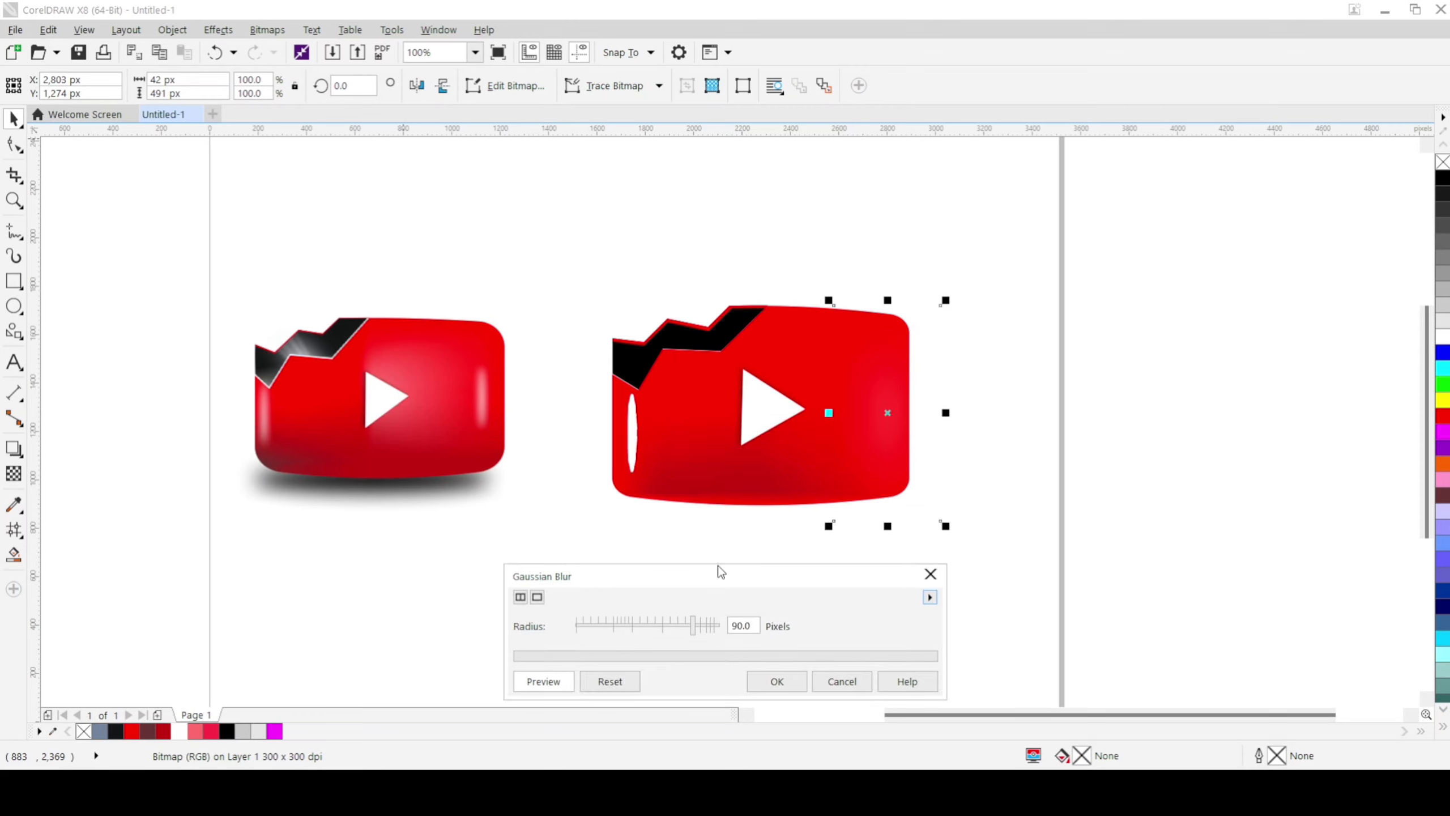
{"action": "left_click", "coordinate": [641, 626]}
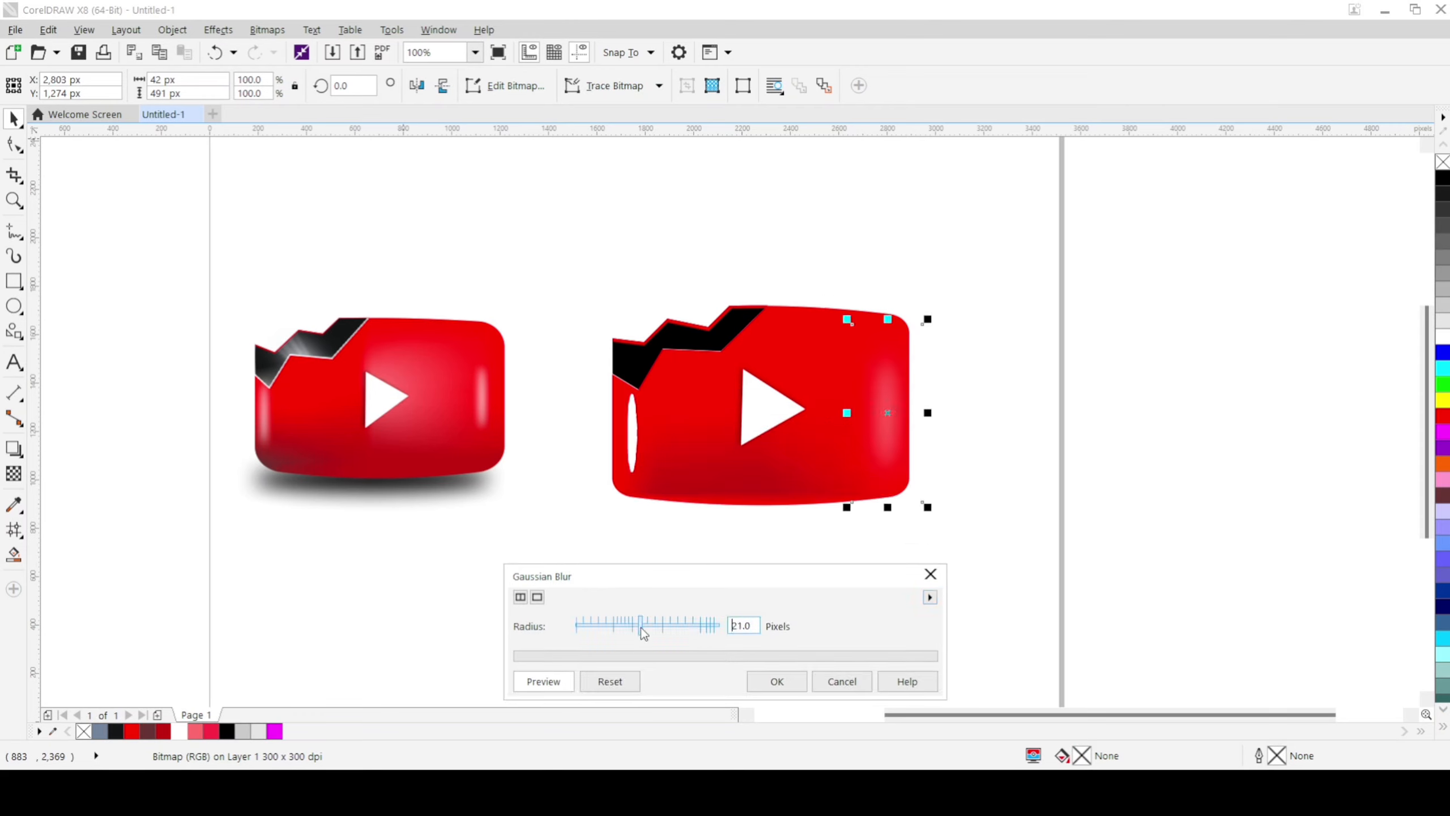
{"action": "left_click_drag", "start_coordinate": [641, 626], "coordinate": [659, 625]}
{"action": "left_click", "coordinate": [648, 627]}
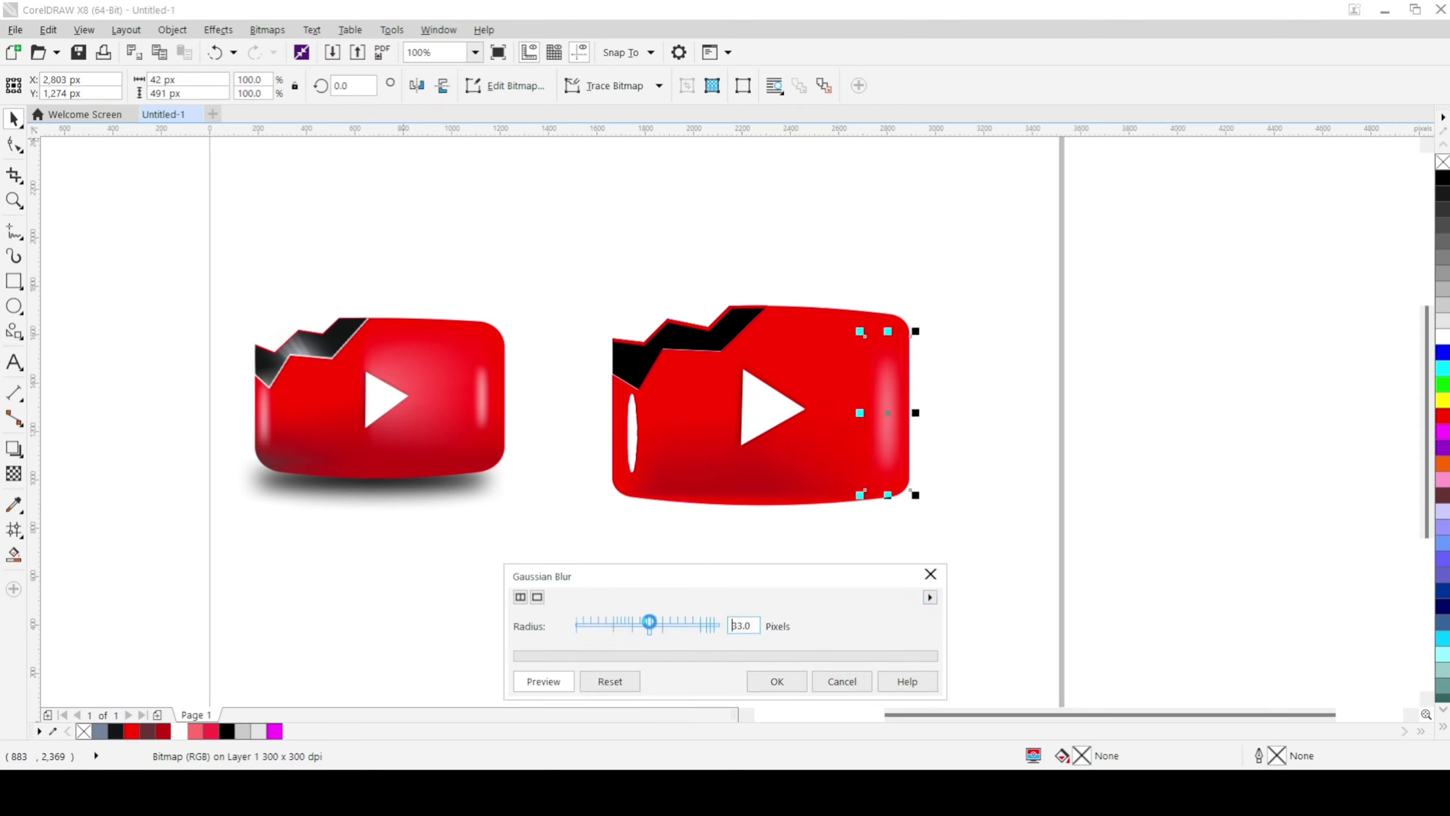
{"action": "left_click", "coordinate": [820, 685]}
{"action": "key", "text": "Escape"}
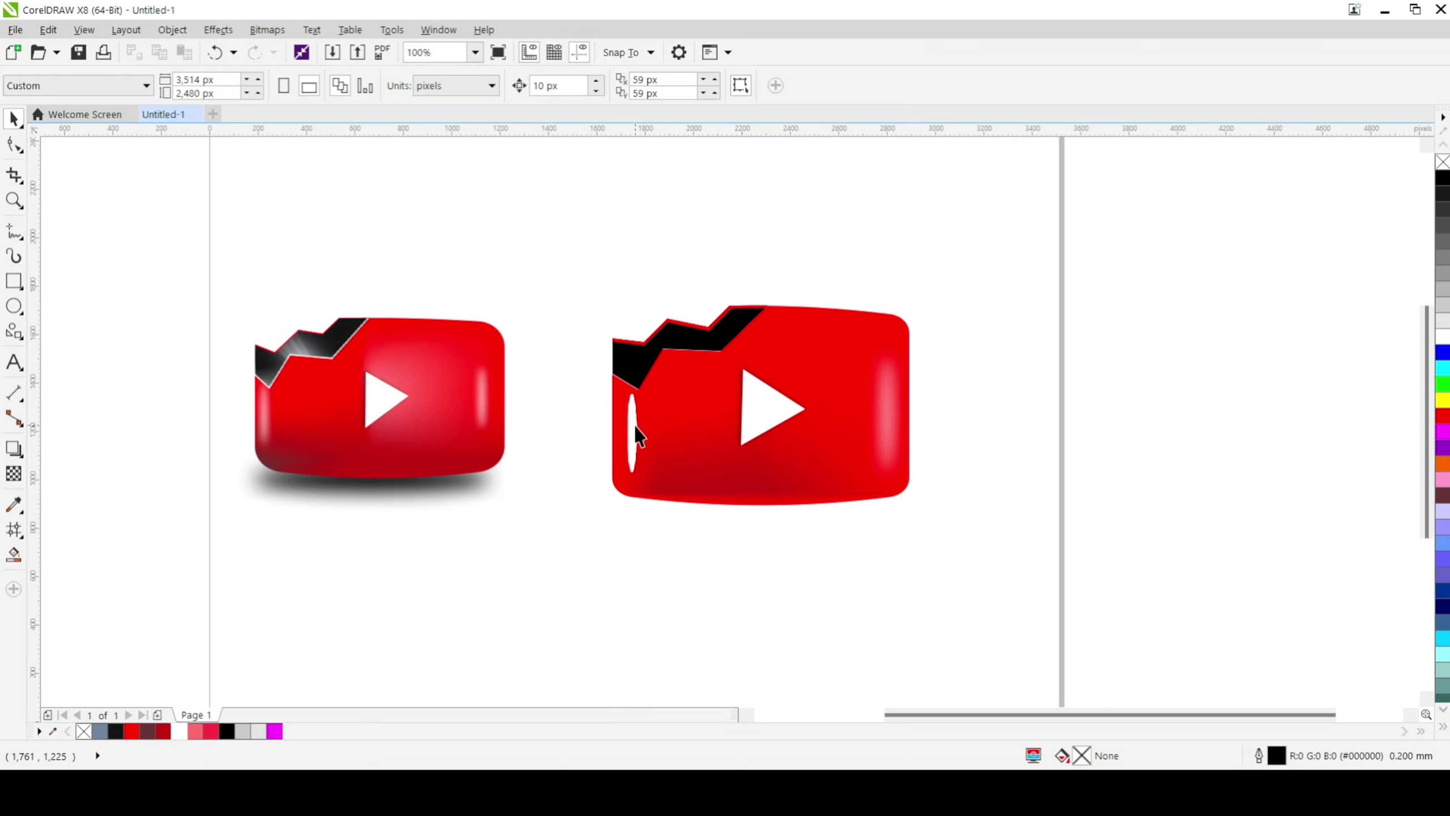
Step: Apply the same 33-pixel Gaussian blur to the white ellipse bitmap near the red body's left edge
{"action": "left_click", "coordinate": [632, 432]}
{"action": "left_click", "coordinate": [267, 29]}
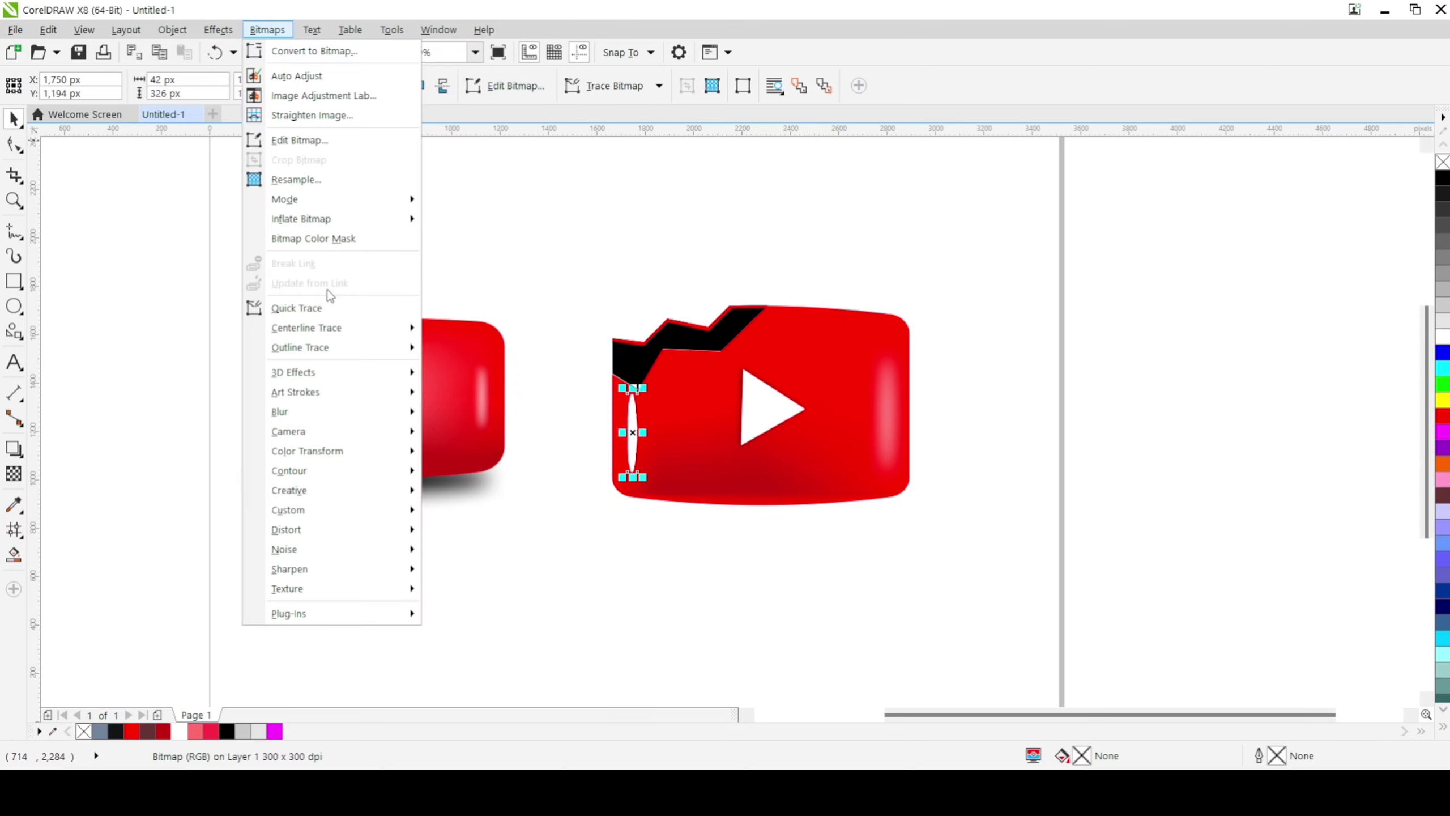
{"action": "mouse_move", "coordinate": [337, 412]}
{"action": "left_click", "coordinate": [479, 432]}
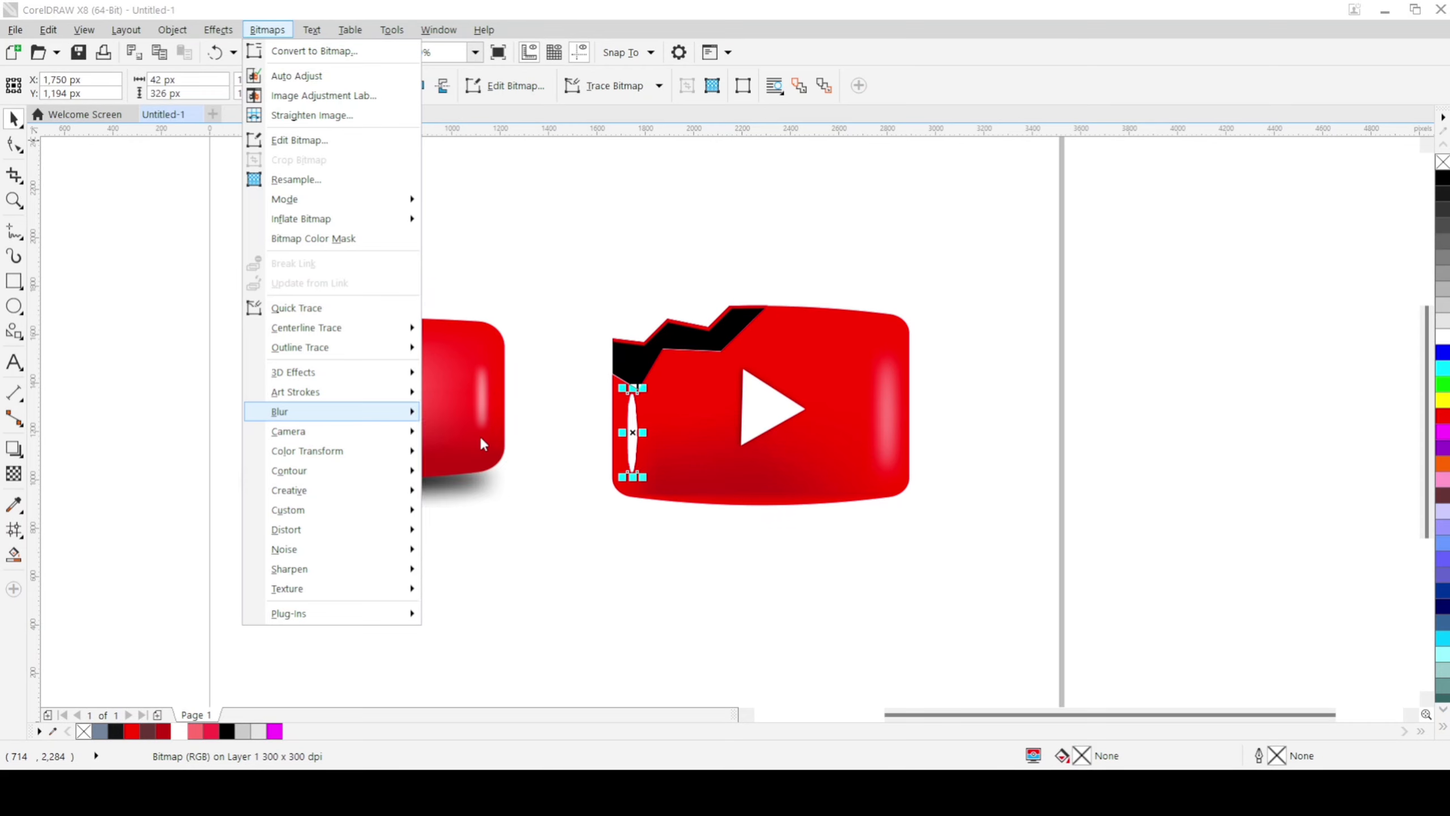
{"action": "left_click", "coordinate": [785, 442]}
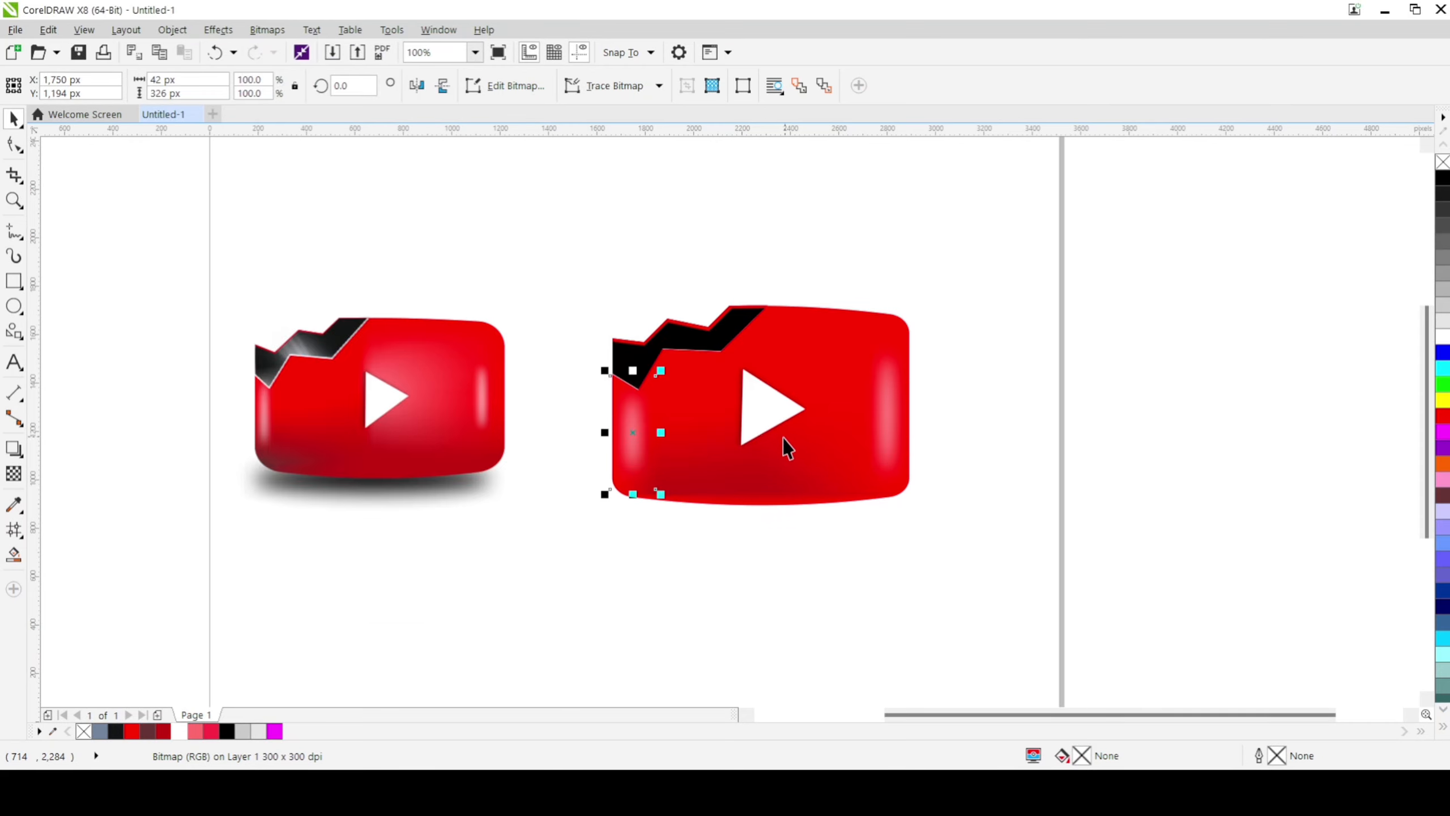
{"action": "key", "text": "Escape"}
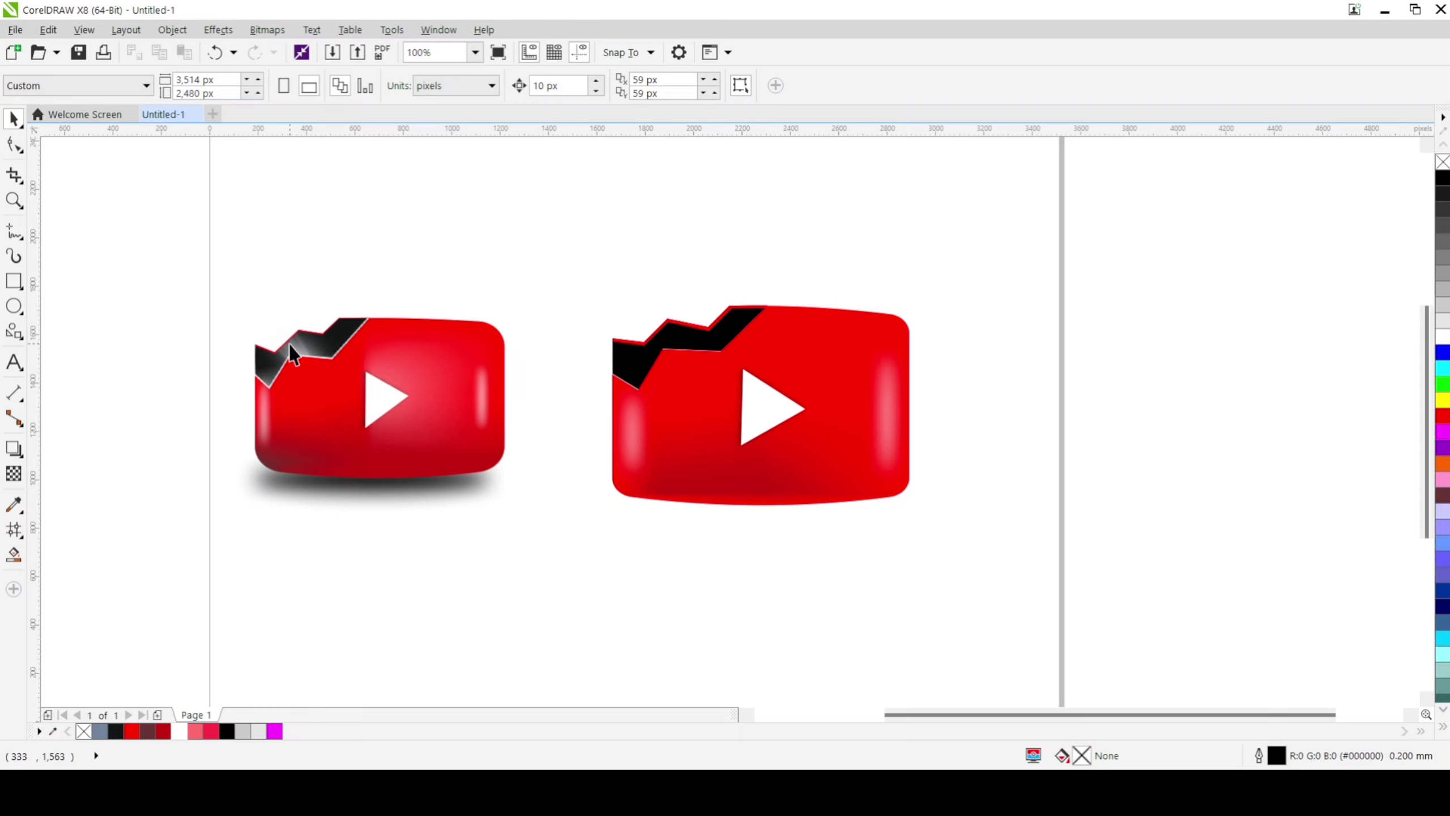
Step: Ungroup the finished reference button and try pulling its black crack piece away from the body
{"action": "left_click", "coordinate": [298, 361]}
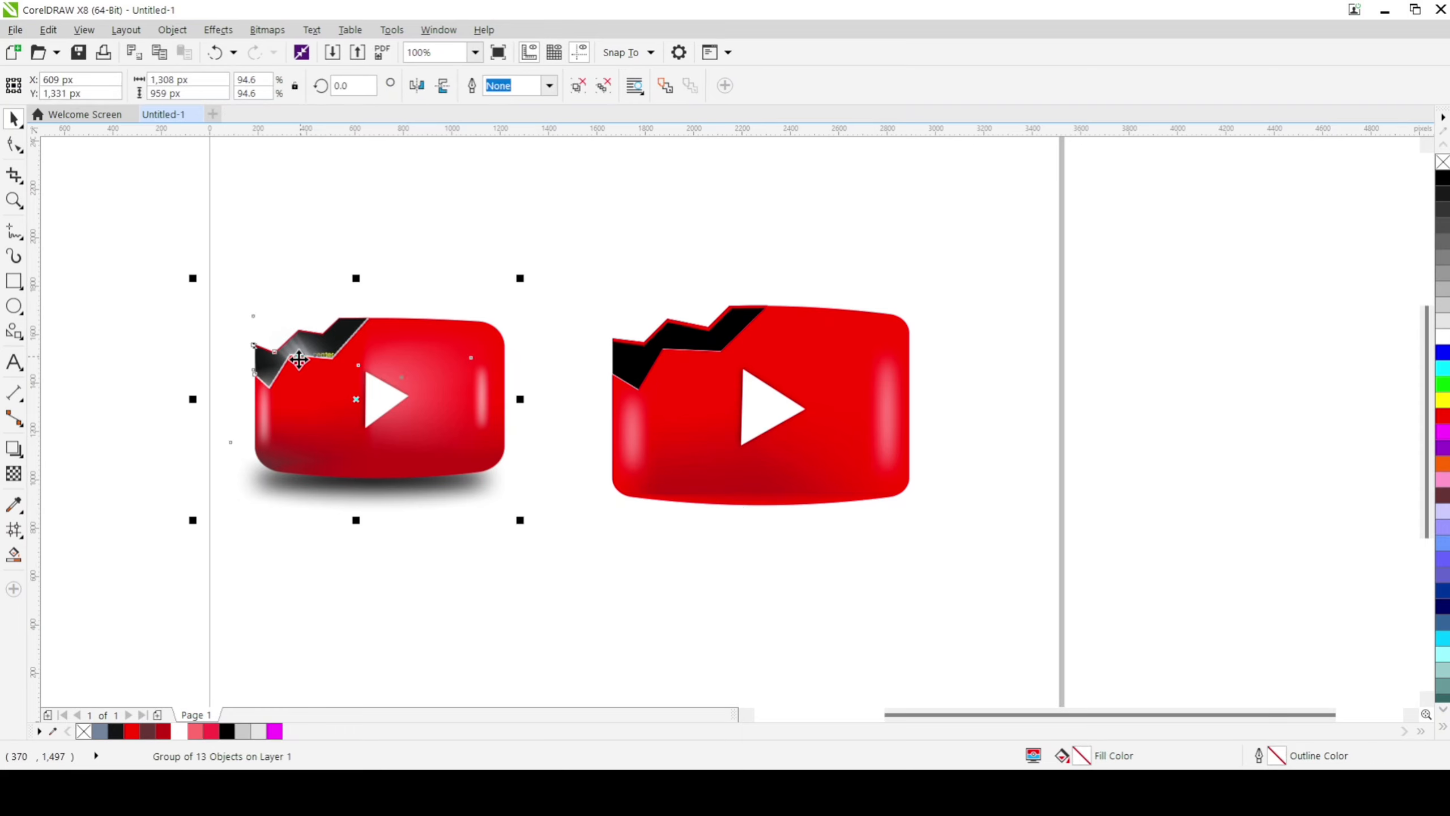
{"action": "key", "text": "ctrl+u"}
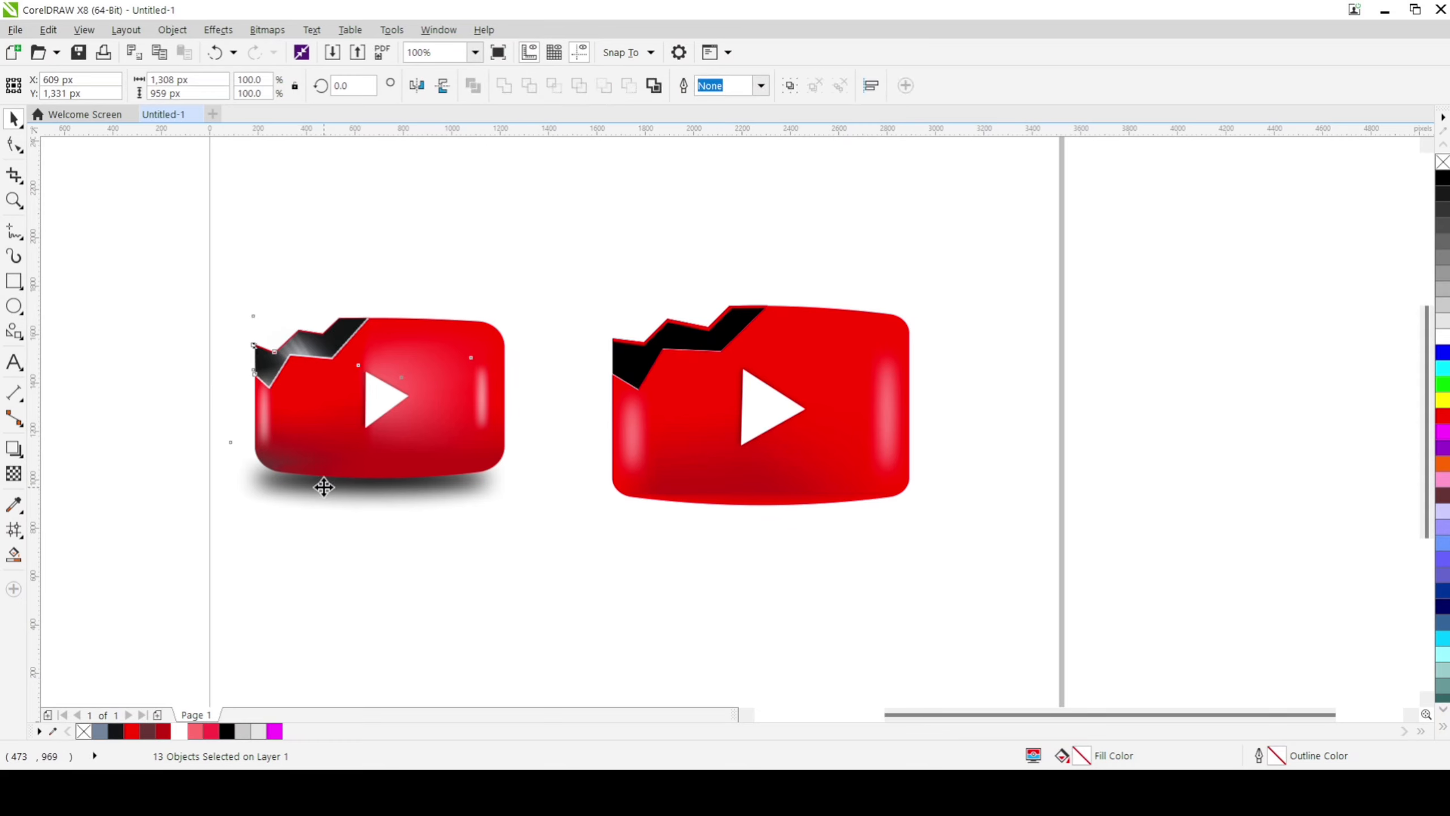
{"action": "left_click", "coordinate": [300, 361]}
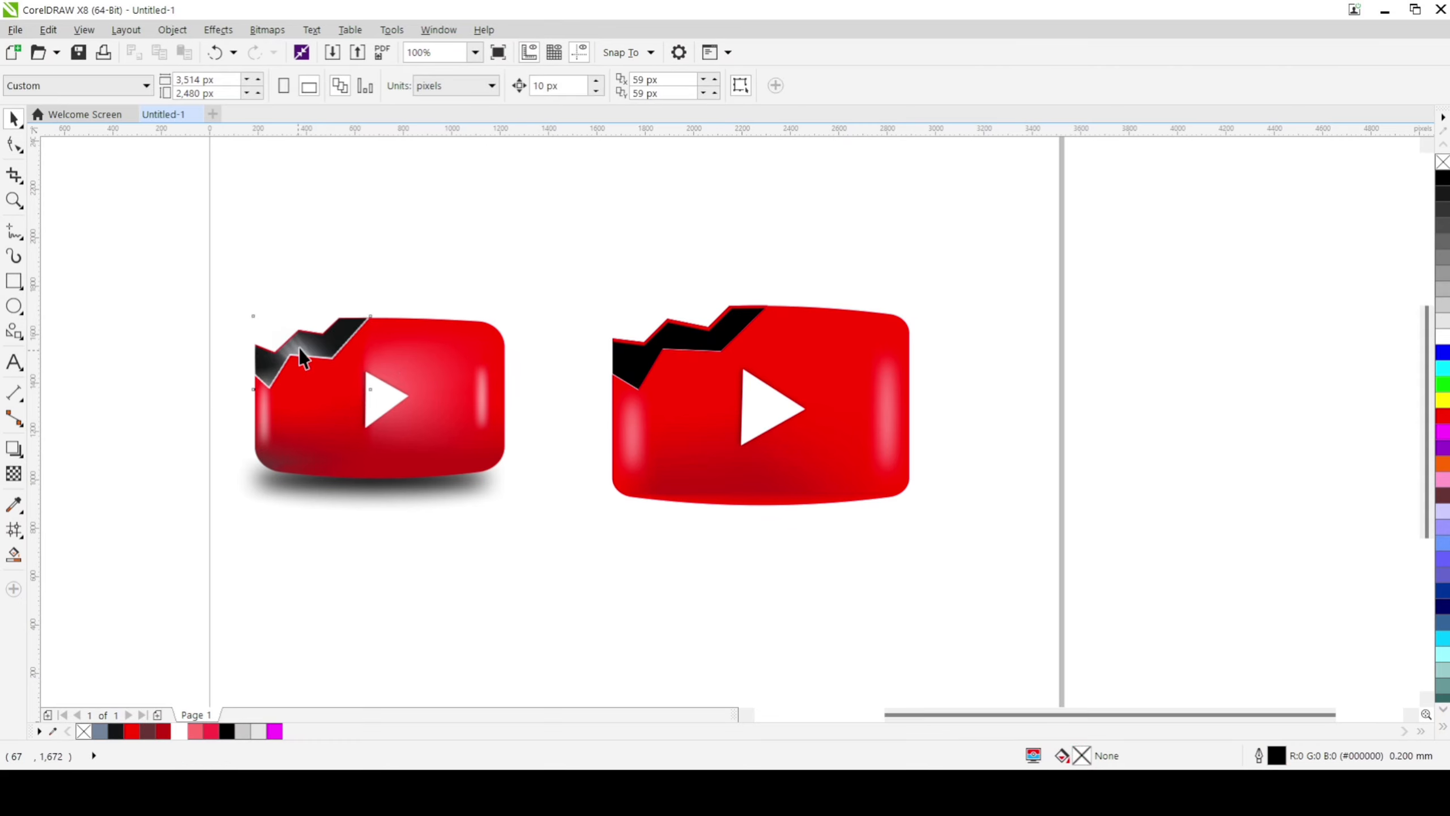
{"action": "left_click_drag", "start_coordinate": [301, 351], "coordinate": [522, 252]}
Step: Trace the lower zigzag edge of the new button's black crack with an open line about 613 by 334 px
{"action": "key", "text": "F5"}
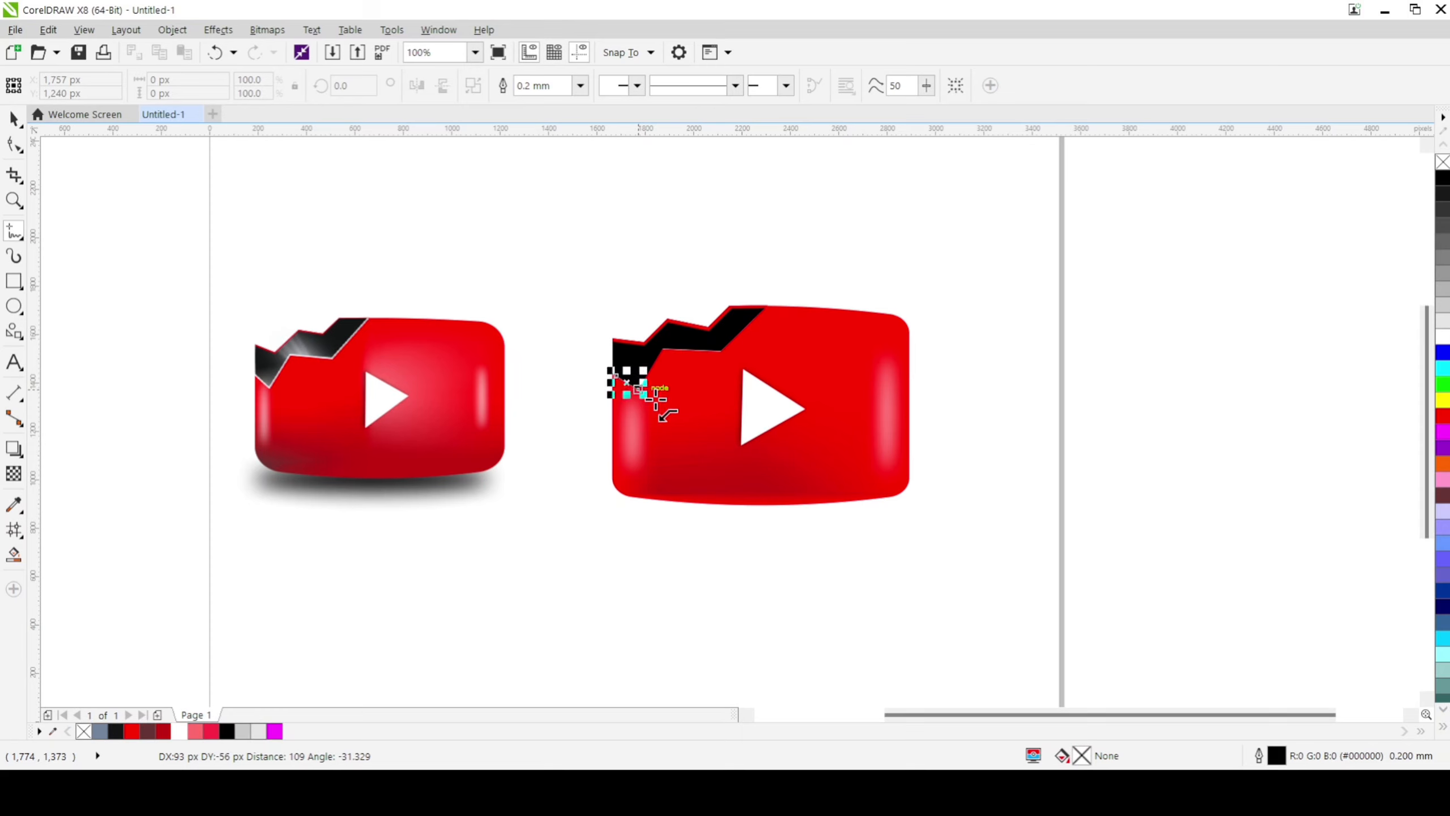
{"action": "left_click", "coordinate": [638, 390]}
{"action": "left_click", "coordinate": [662, 349]}
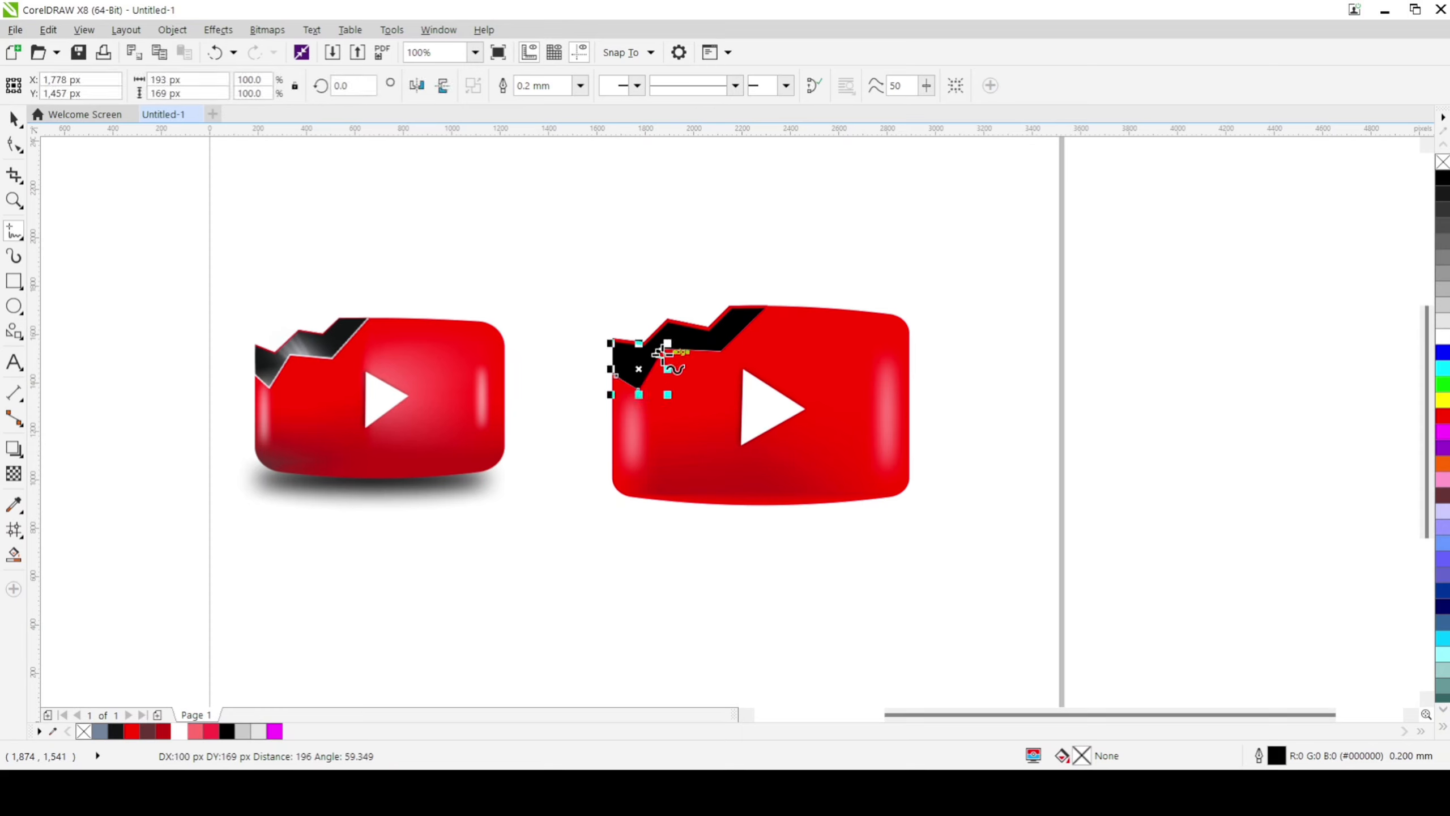
{"action": "left_click", "coordinate": [721, 350]}
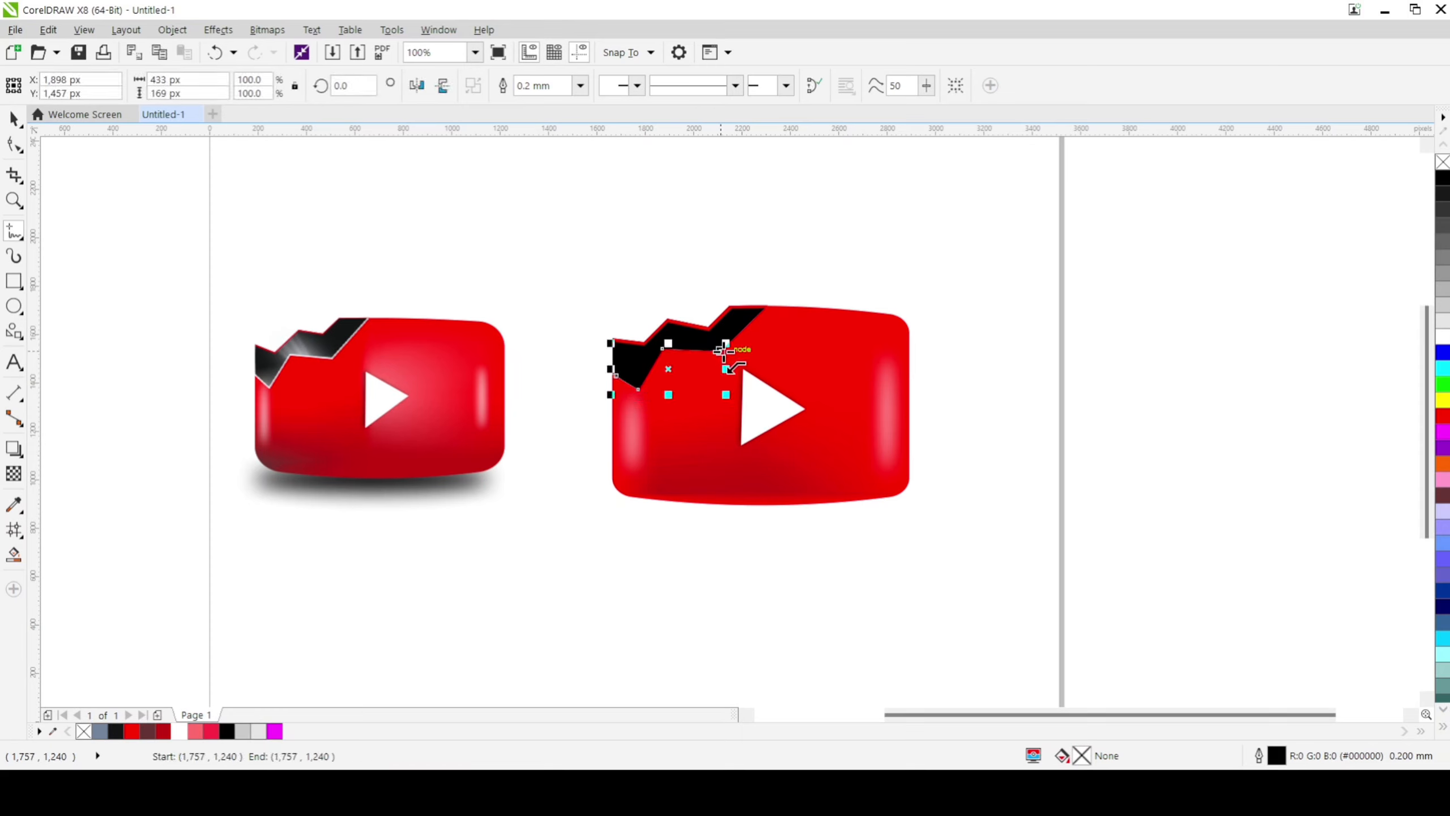
{"action": "double_click", "coordinate": [766, 308]}
Step: Give the zigzag line along the crack a white outline with a width of 0.2 mm
{"action": "right_click", "coordinate": [1445, 341]}
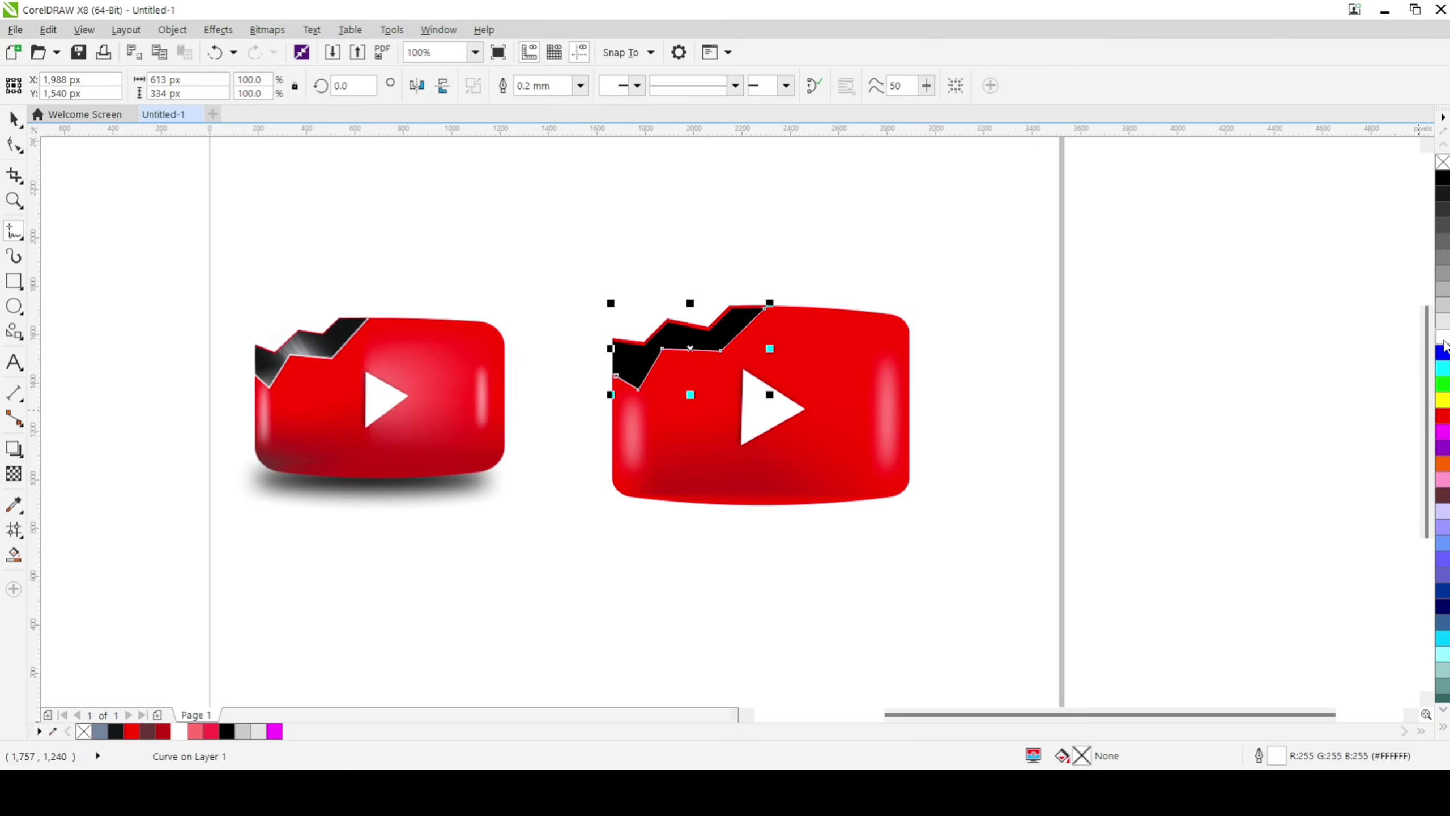
{"action": "left_click", "coordinate": [580, 89]}
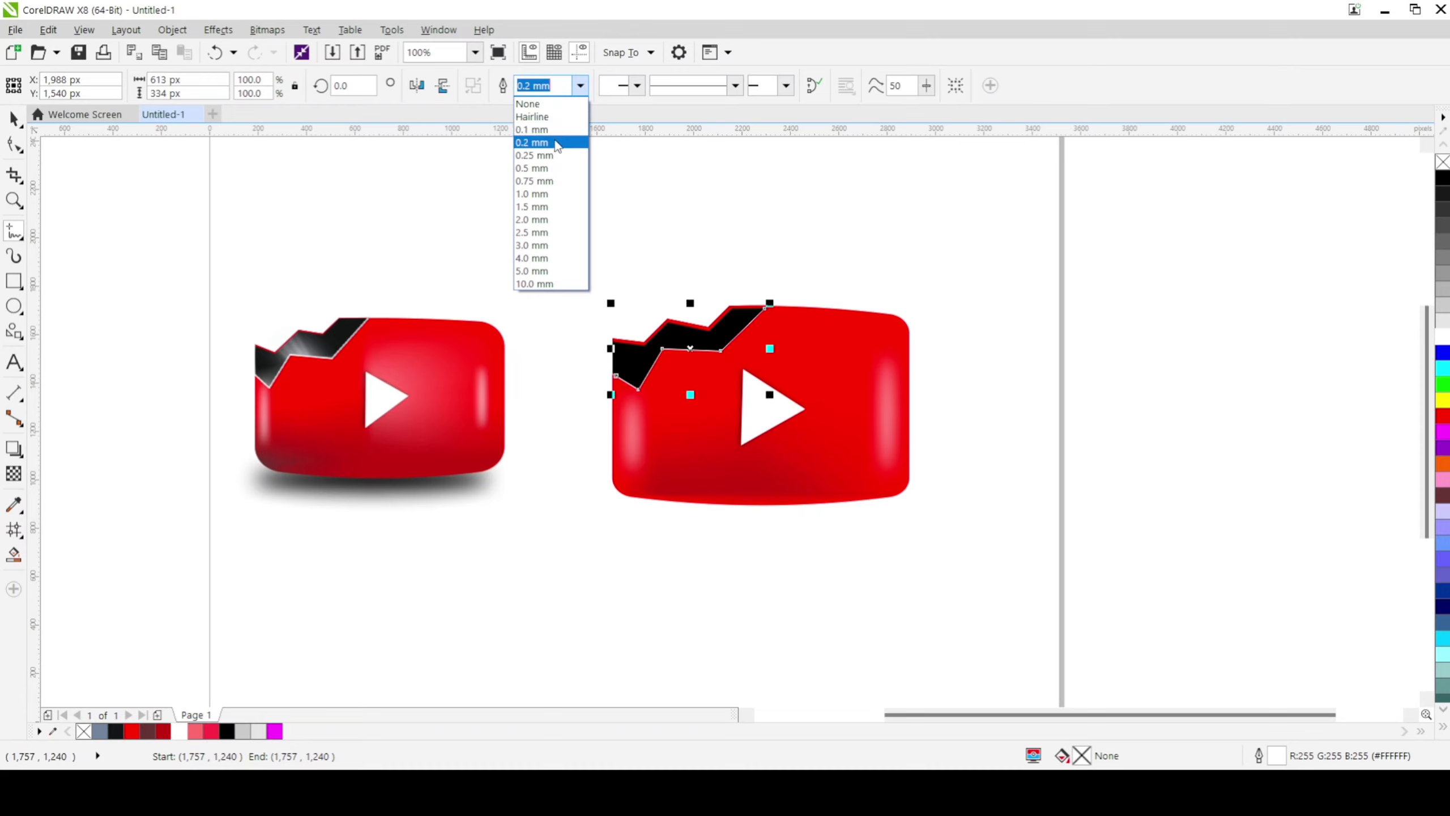
{"action": "left_click", "coordinate": [556, 142]}
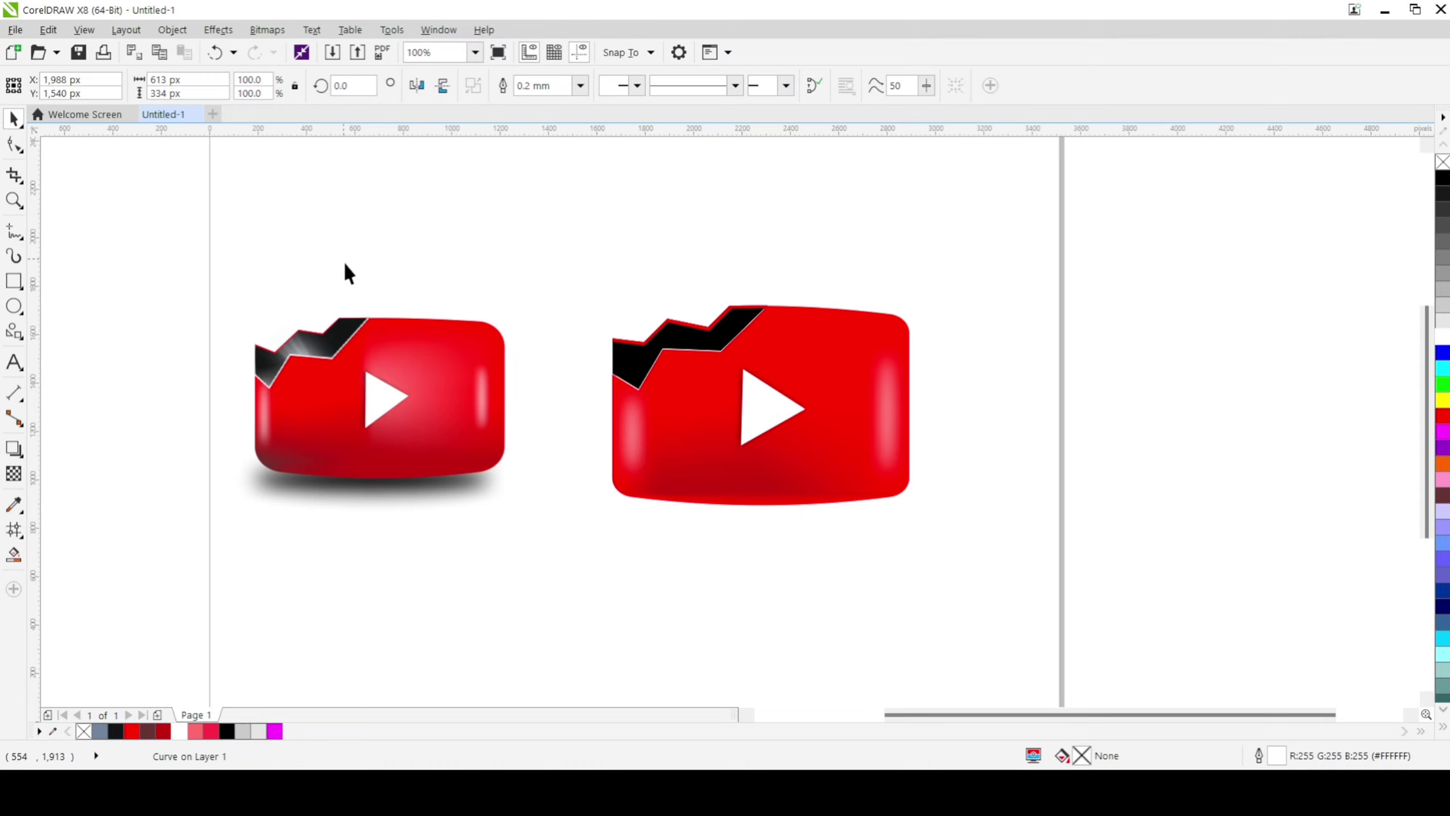
{"action": "key", "text": "Escape"}
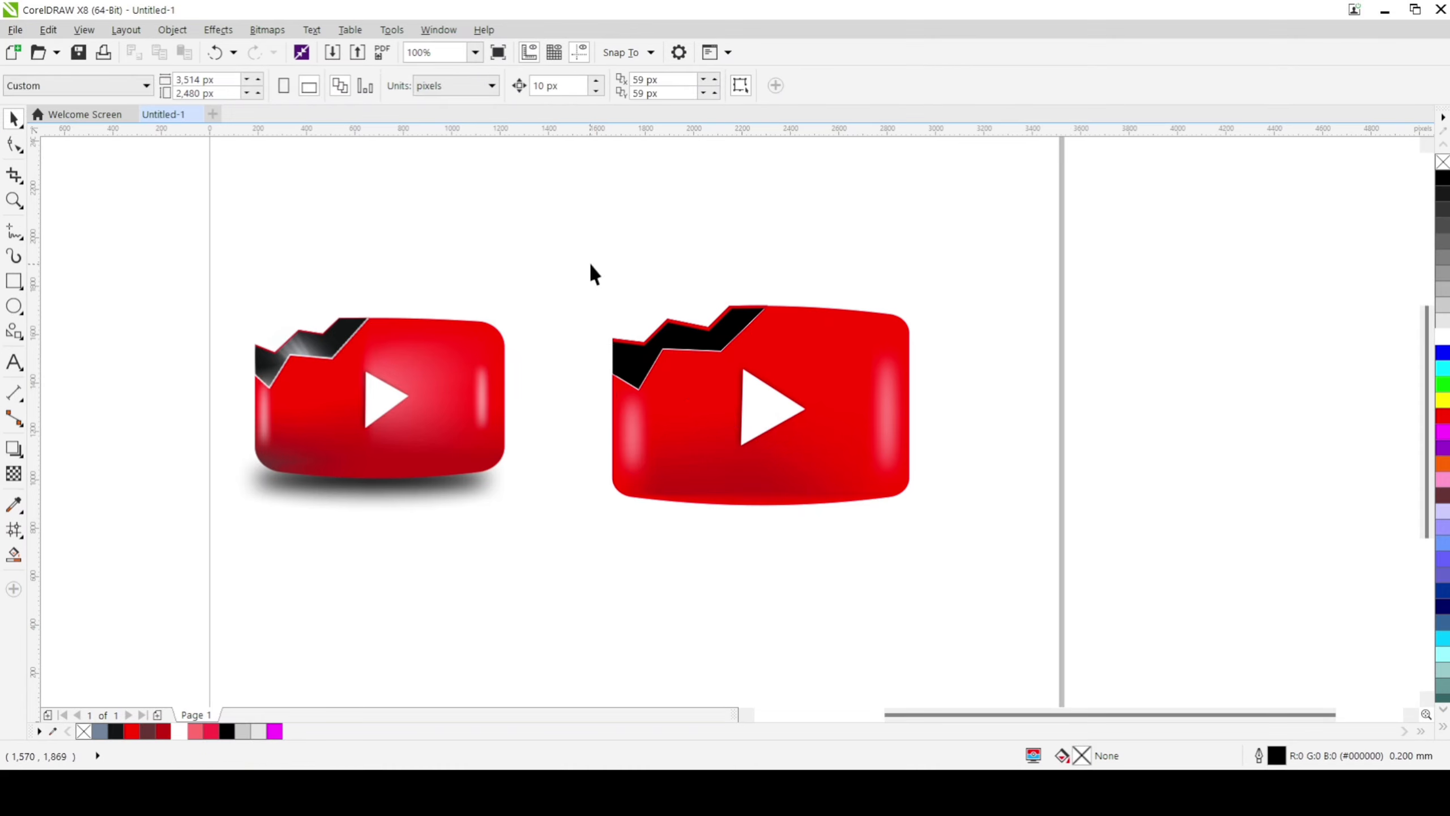
Step: Remove the outlines from all objects of the new play button, including the zigzag line
{"action": "left_click_drag", "start_coordinate": [586, 322], "coordinate": [1048, 544]}
{"action": "right_click", "coordinate": [1443, 164]}
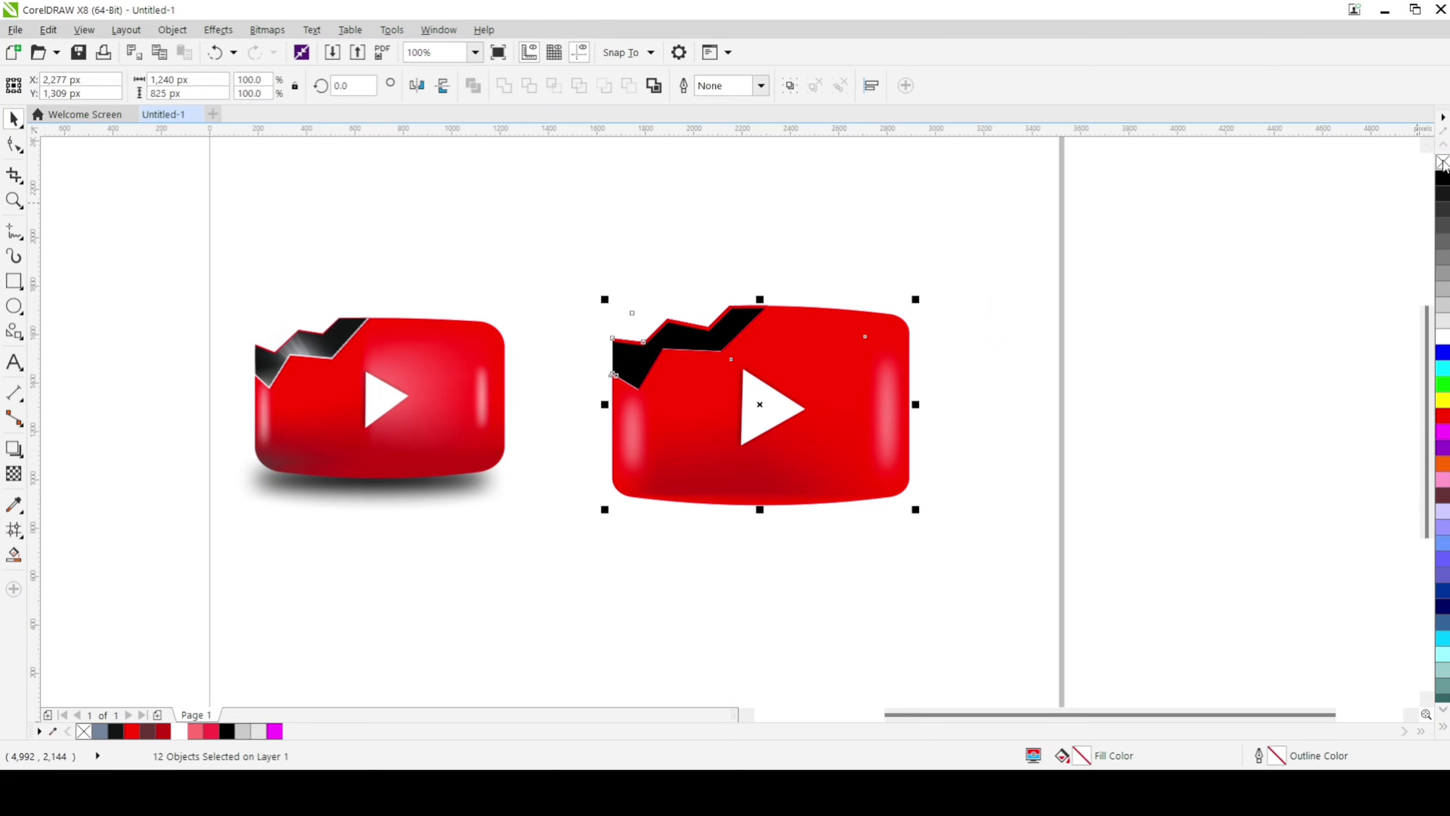
{"action": "left_click", "coordinate": [557, 246]}
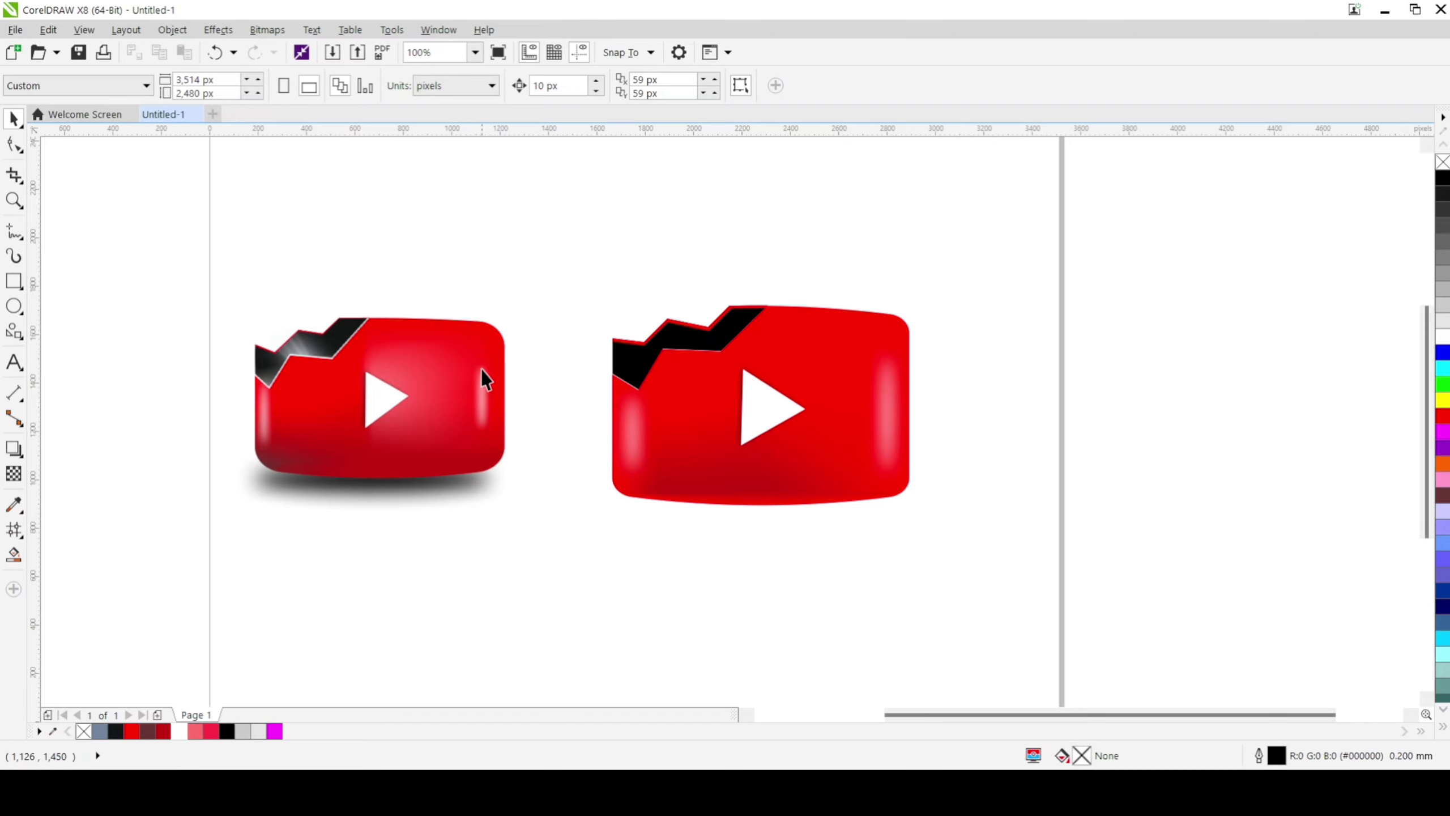
Step: Move the whole new play button up and slightly right, centring it at about X 2,357 px and Y 1,428 px
{"action": "left_click_drag", "start_coordinate": [564, 225], "coordinate": [1049, 618]}
{"action": "left_click_drag", "start_coordinate": [760, 404], "coordinate": [780, 376]}
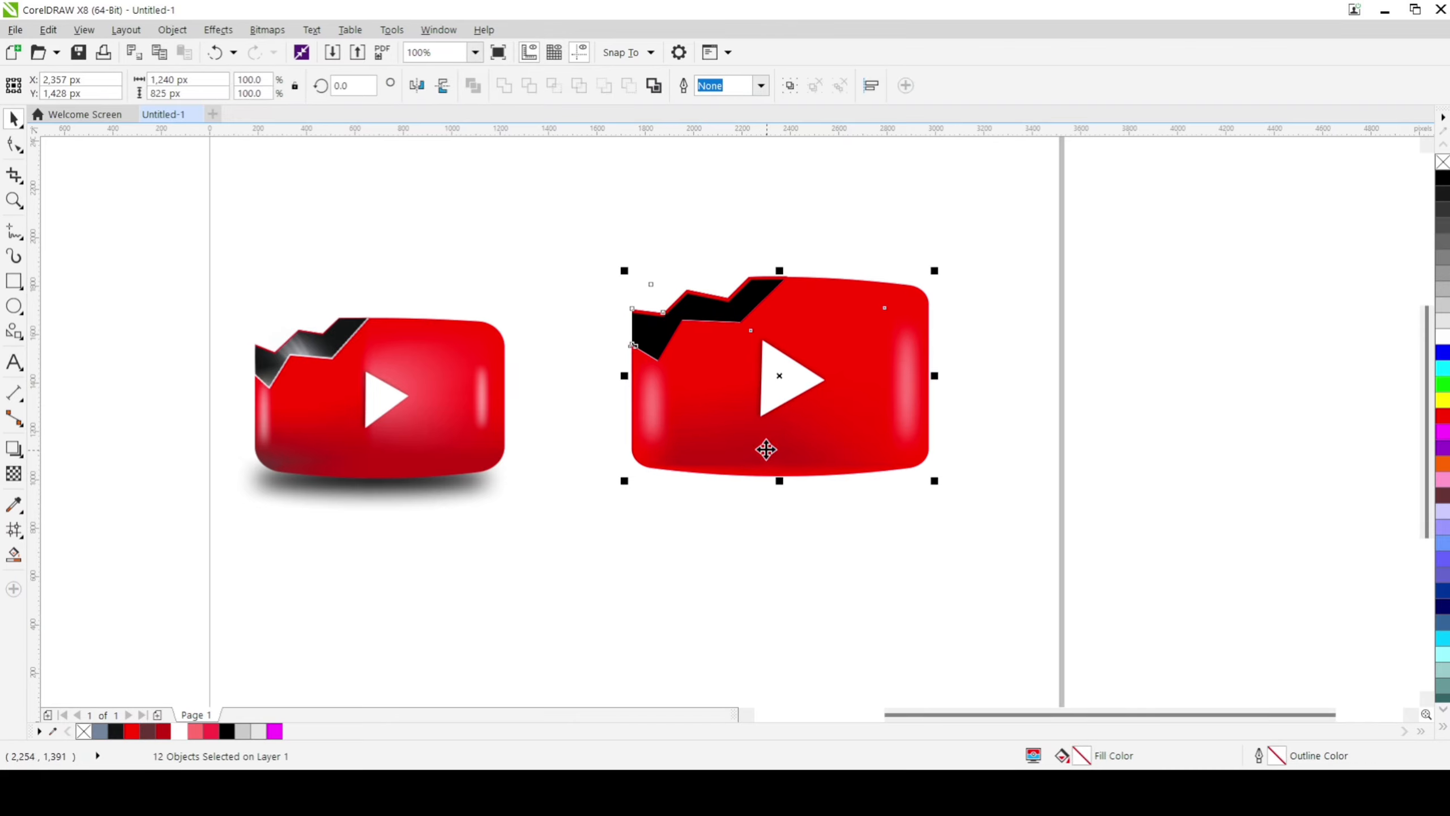
{"action": "left_click", "coordinate": [862, 534]}
{"action": "left_click_drag", "start_coordinate": [539, 205], "coordinate": [976, 554]}
{"action": "left_click", "coordinate": [779, 511]}
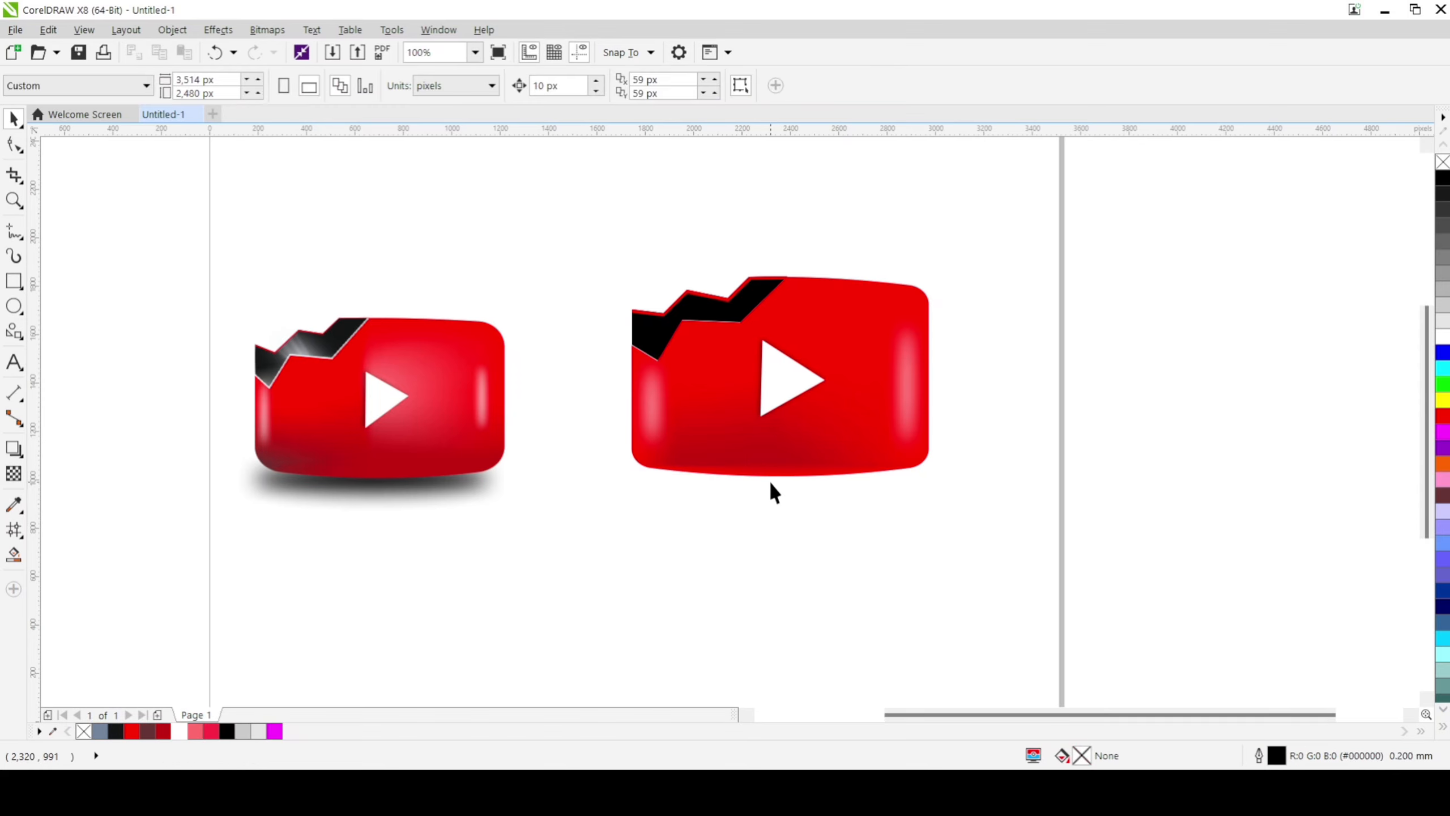
Step: Draw a flat ellipse about 1,044 by 128 px just below the new red body, filled black without an outline
{"action": "left_click", "coordinate": [13, 307]}
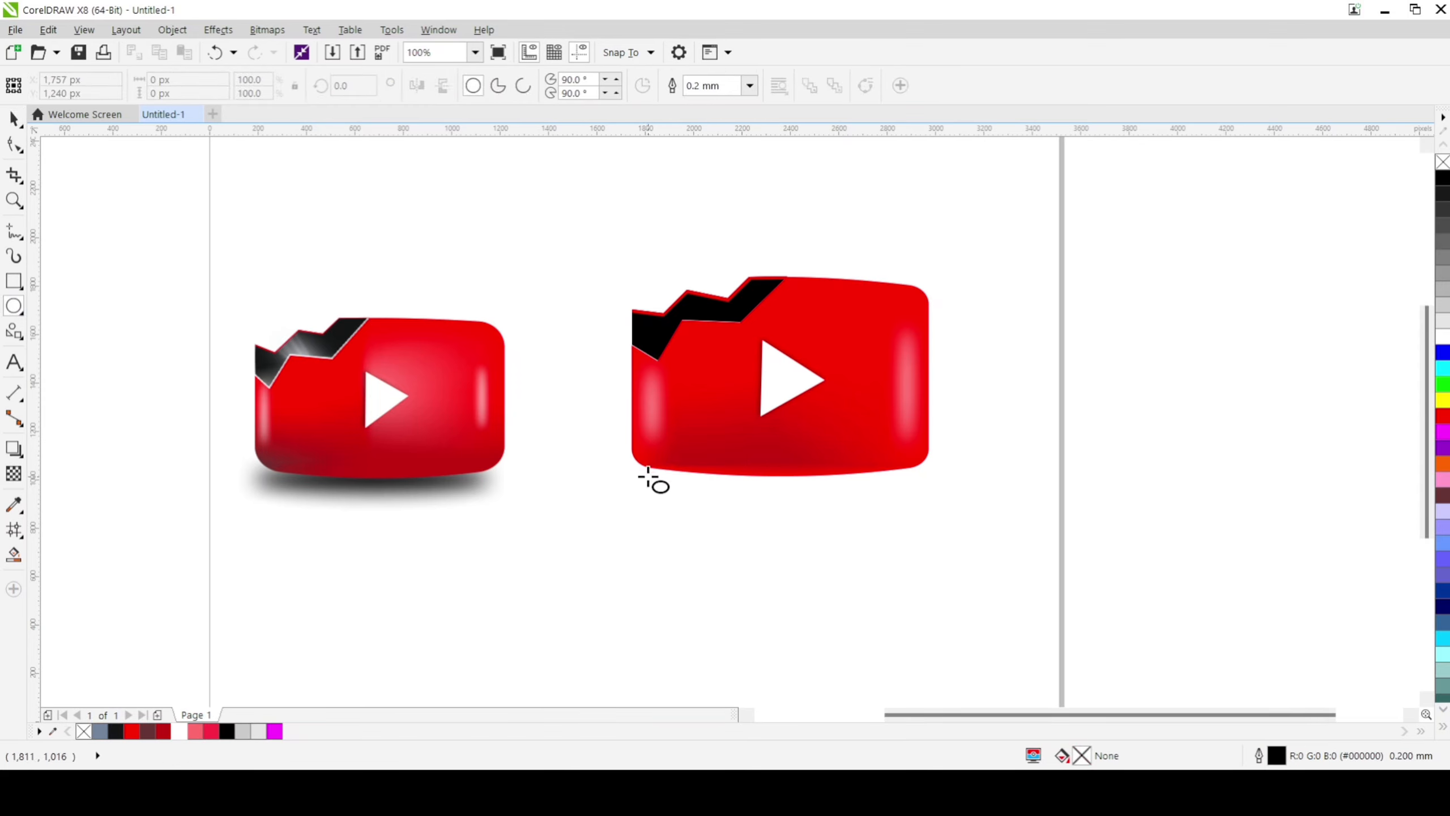
{"action": "left_click_drag", "start_coordinate": [644, 472], "coordinate": [907, 513]}
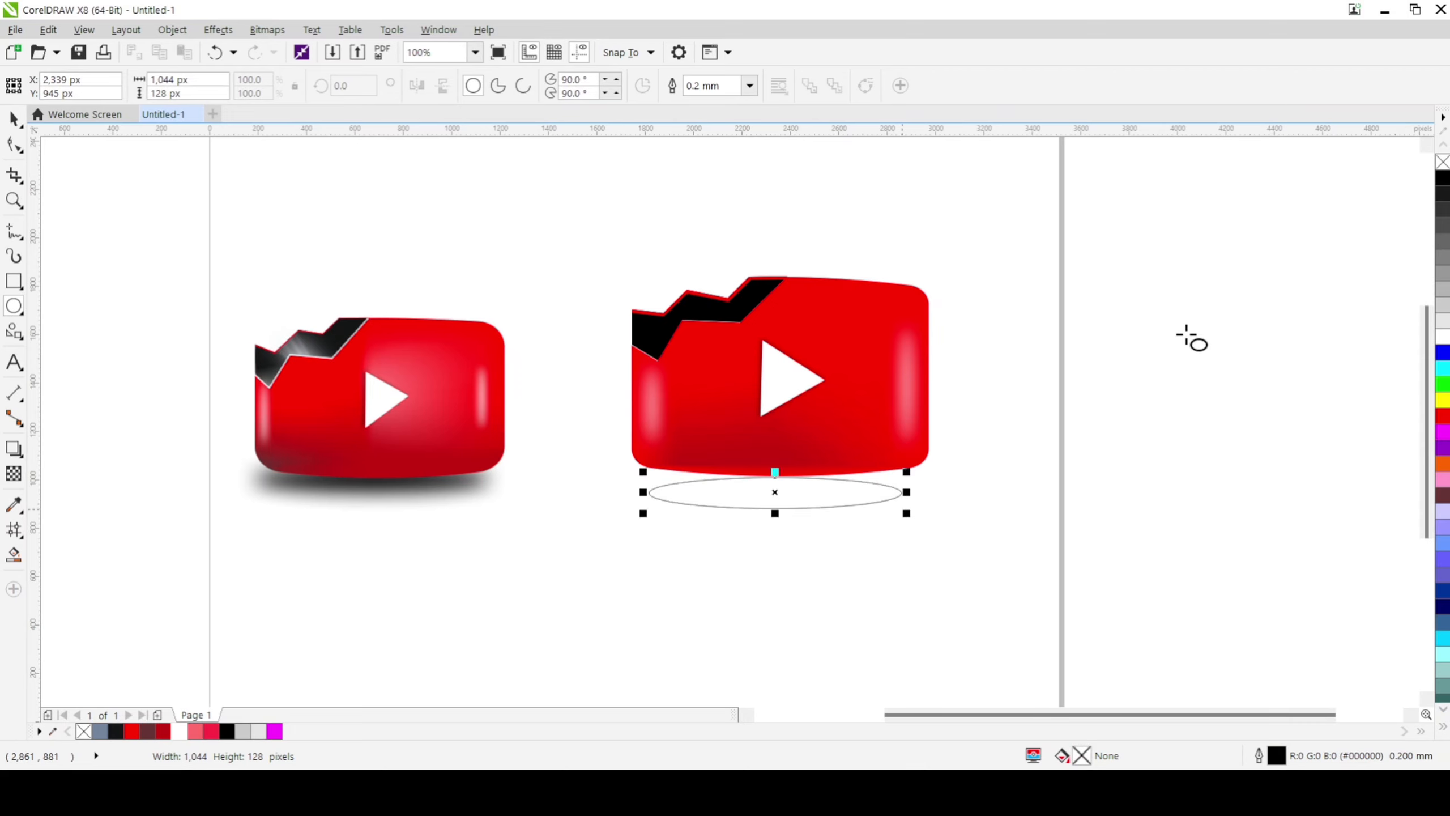
{"action": "left_click", "coordinate": [1443, 175]}
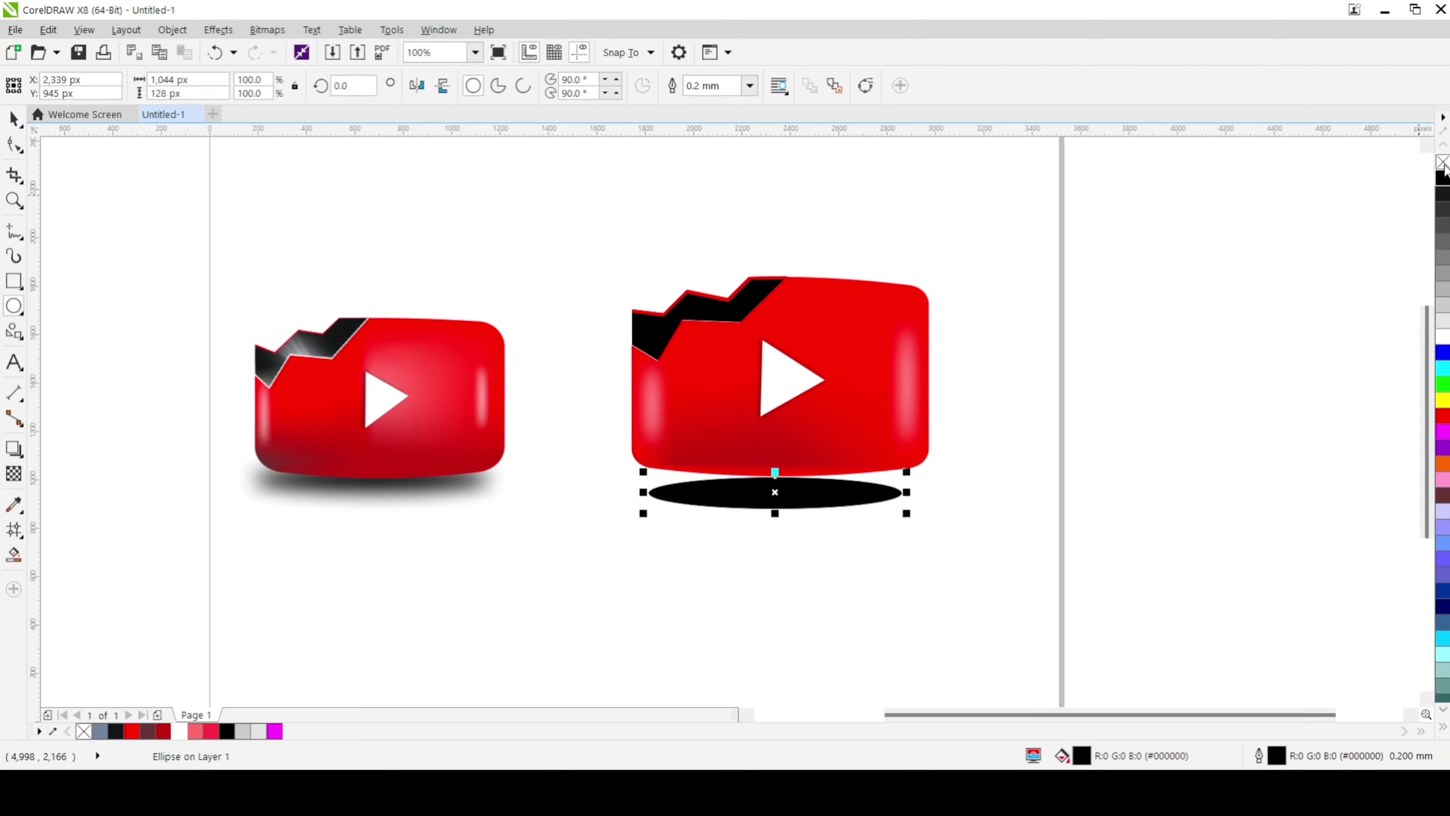
{"action": "right_click", "coordinate": [1443, 164]}
Step: Convert the black ellipse to a 300 dpi RGB bitmap with anti-aliasing and a transparent background
{"action": "left_click", "coordinate": [253, 33]}
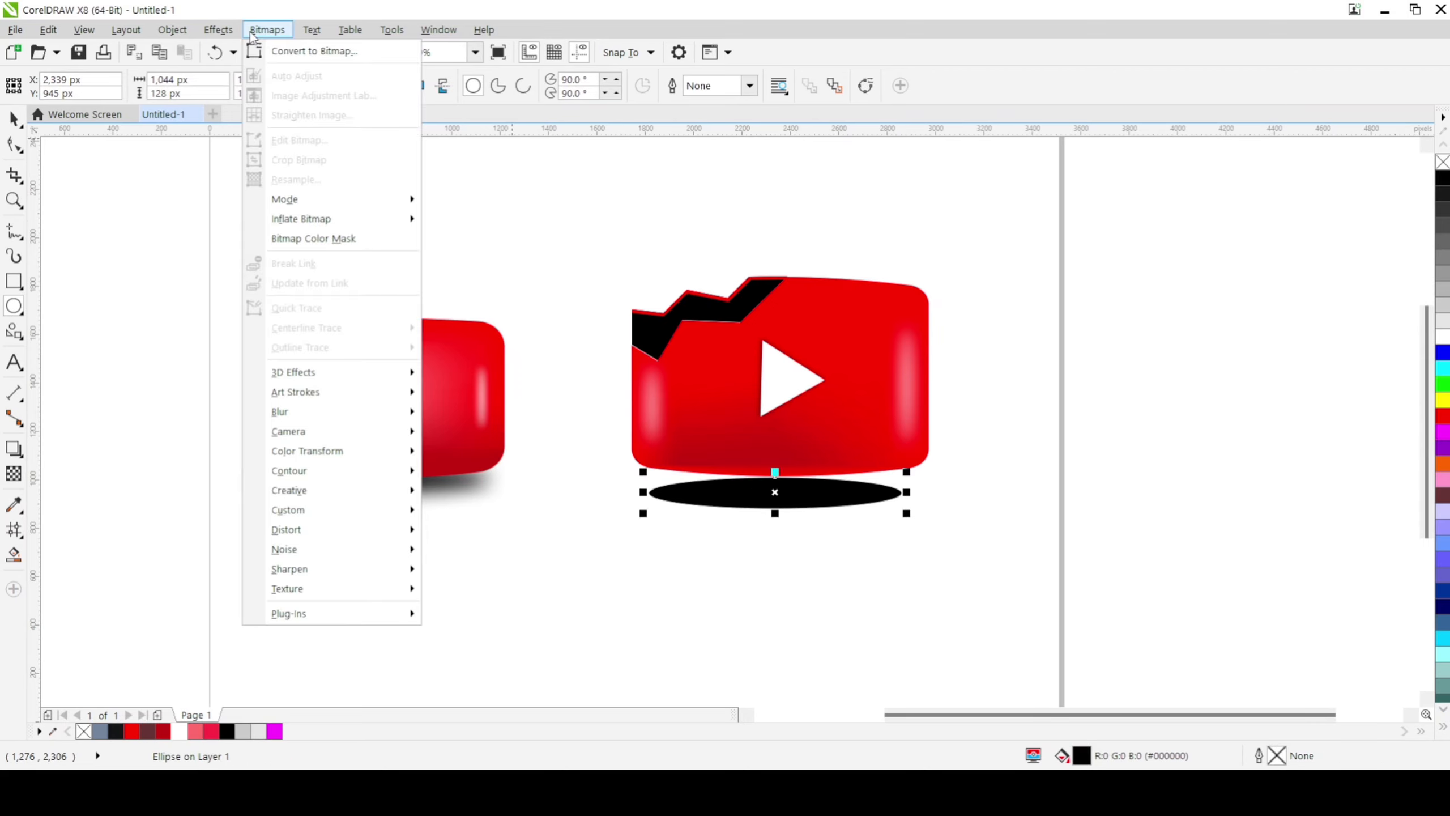
{"action": "left_click", "coordinate": [286, 53]}
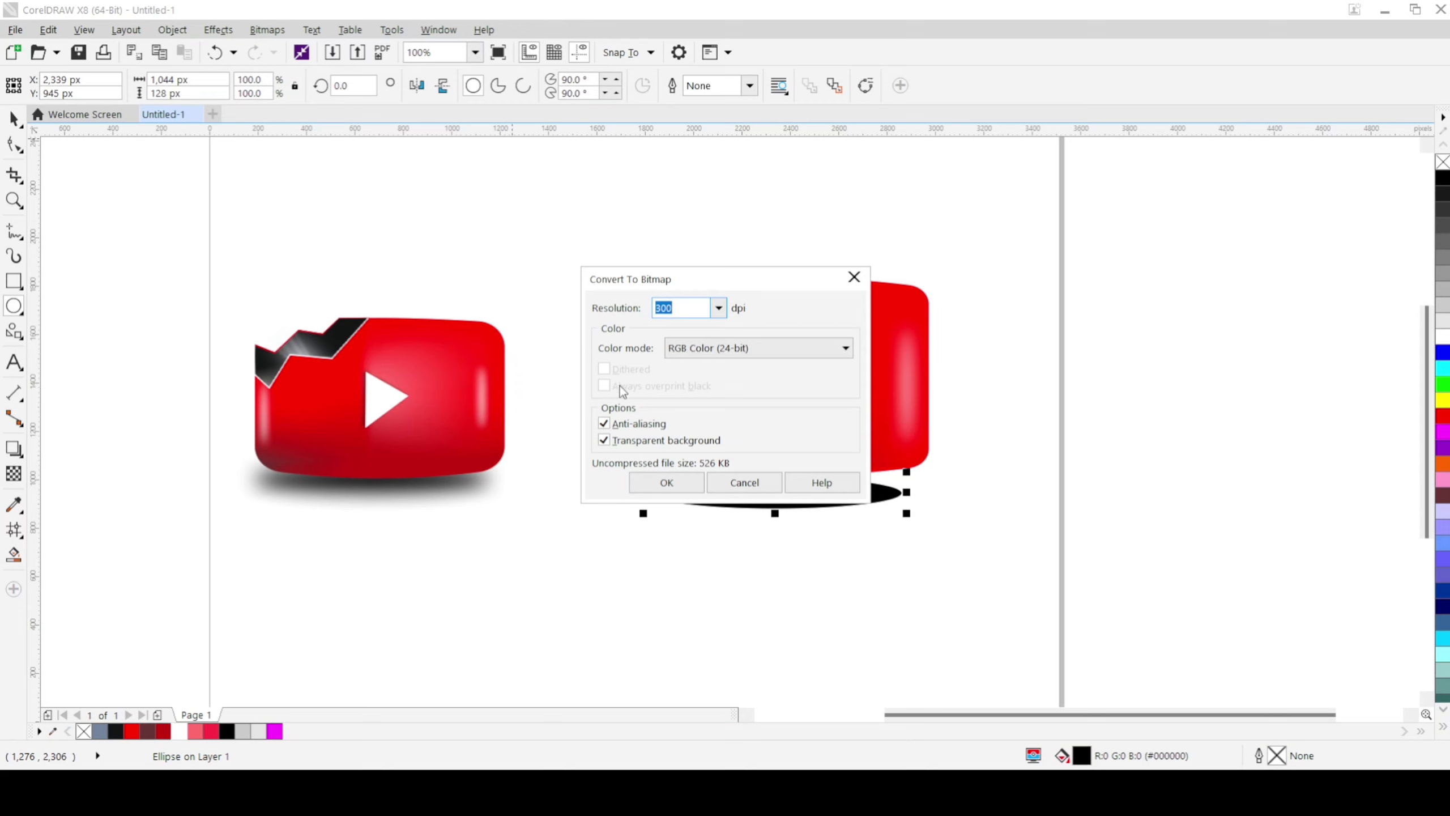
{"action": "left_click", "coordinate": [676, 480]}
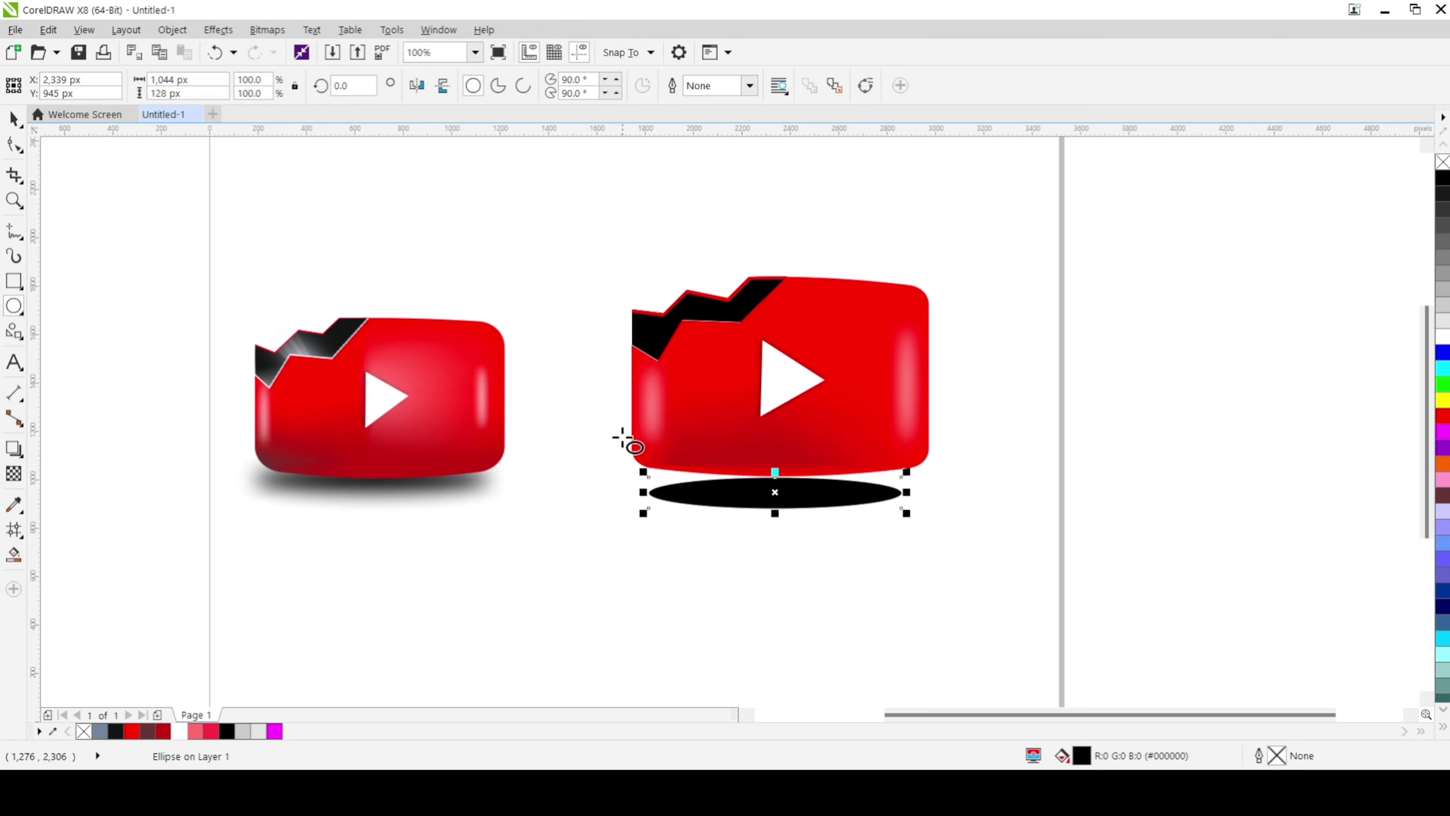
Step: Apply a Gaussian blur to the black ellipse bitmap, with a radius between 33 and 69 pixels, for a soft ground shadow
{"action": "left_click", "coordinate": [267, 29]}
{"action": "mouse_move", "coordinate": [347, 412]}
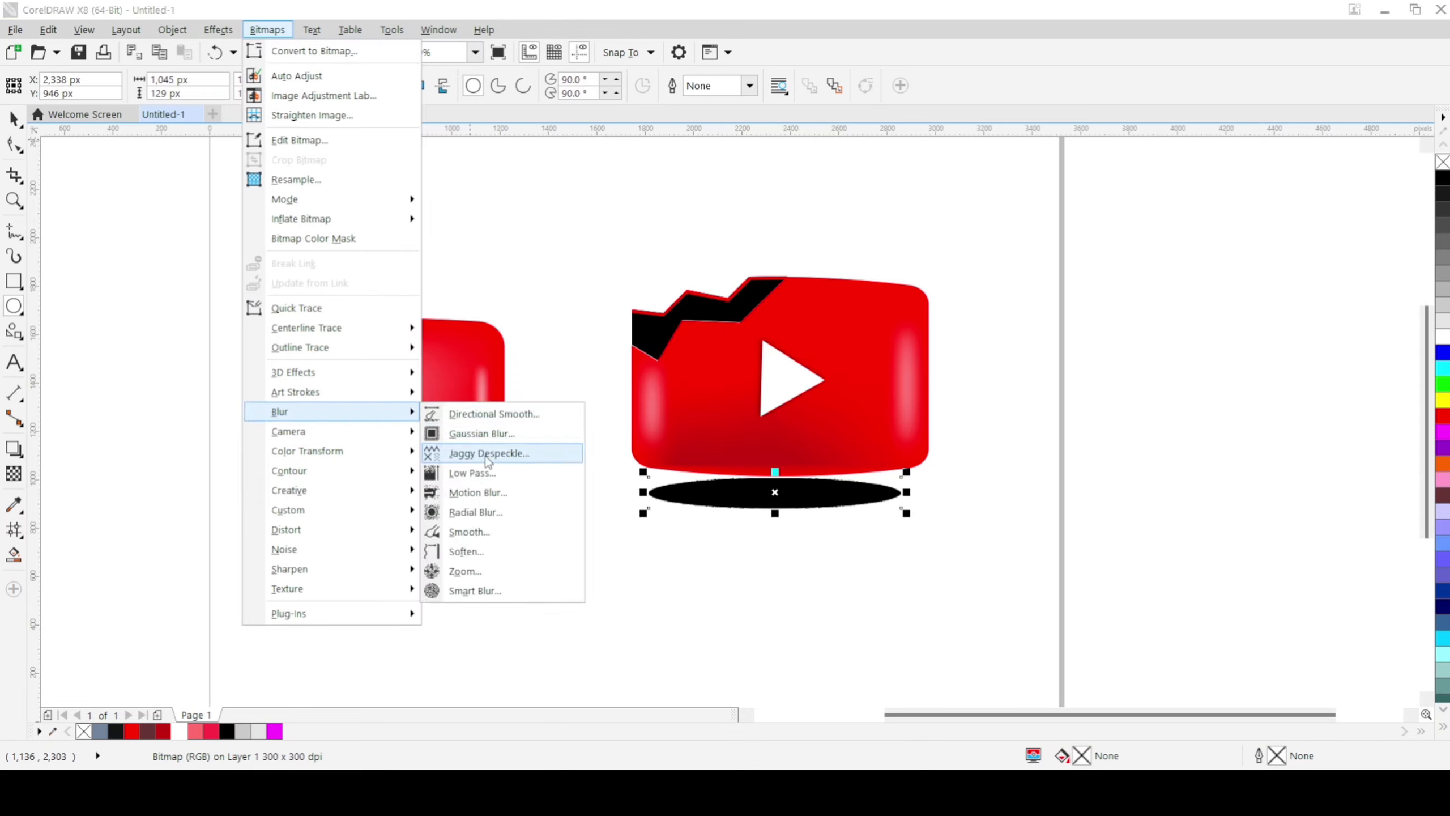
{"action": "left_click", "coordinate": [489, 437]}
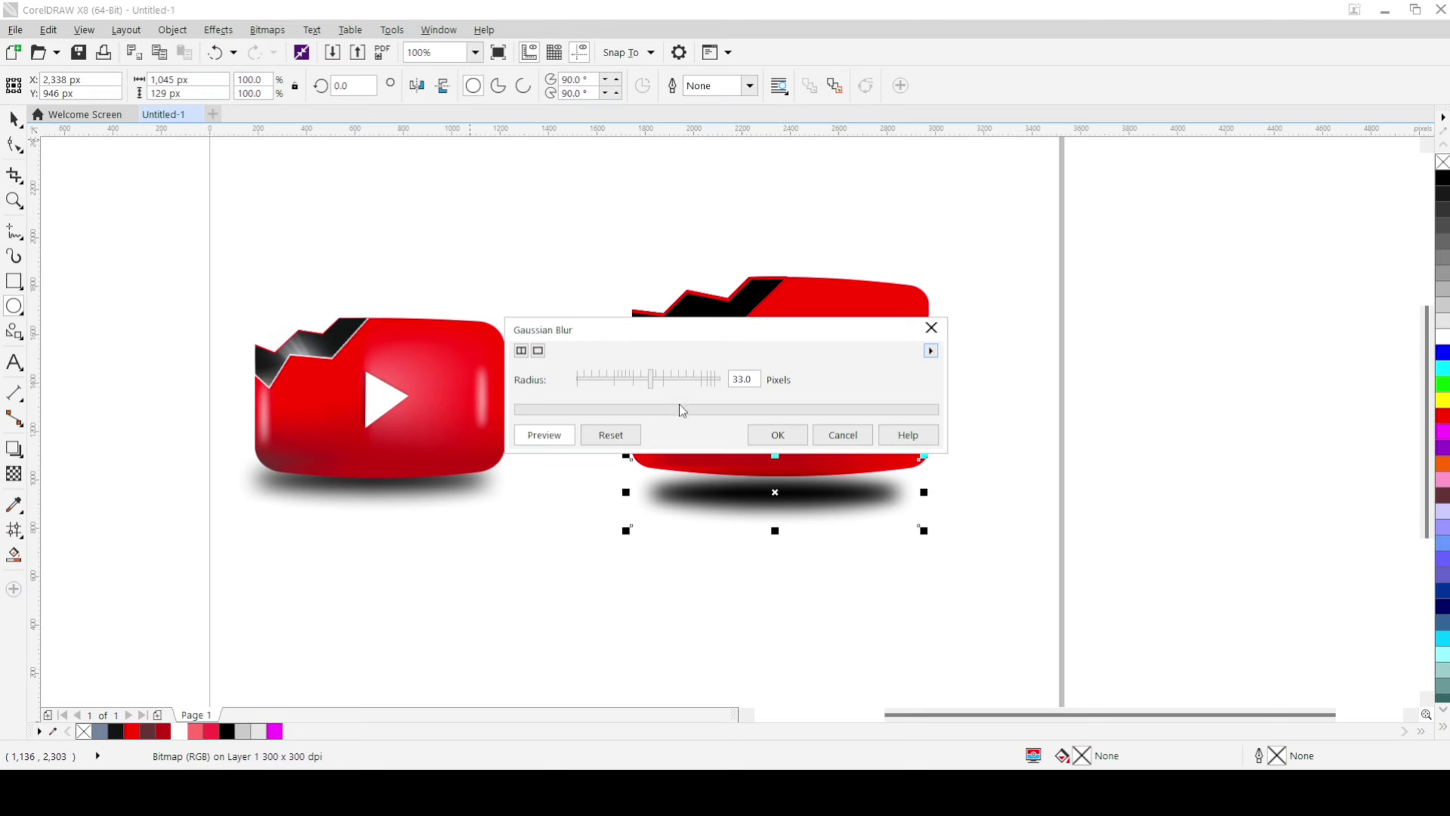
{"action": "left_click", "coordinate": [678, 383]}
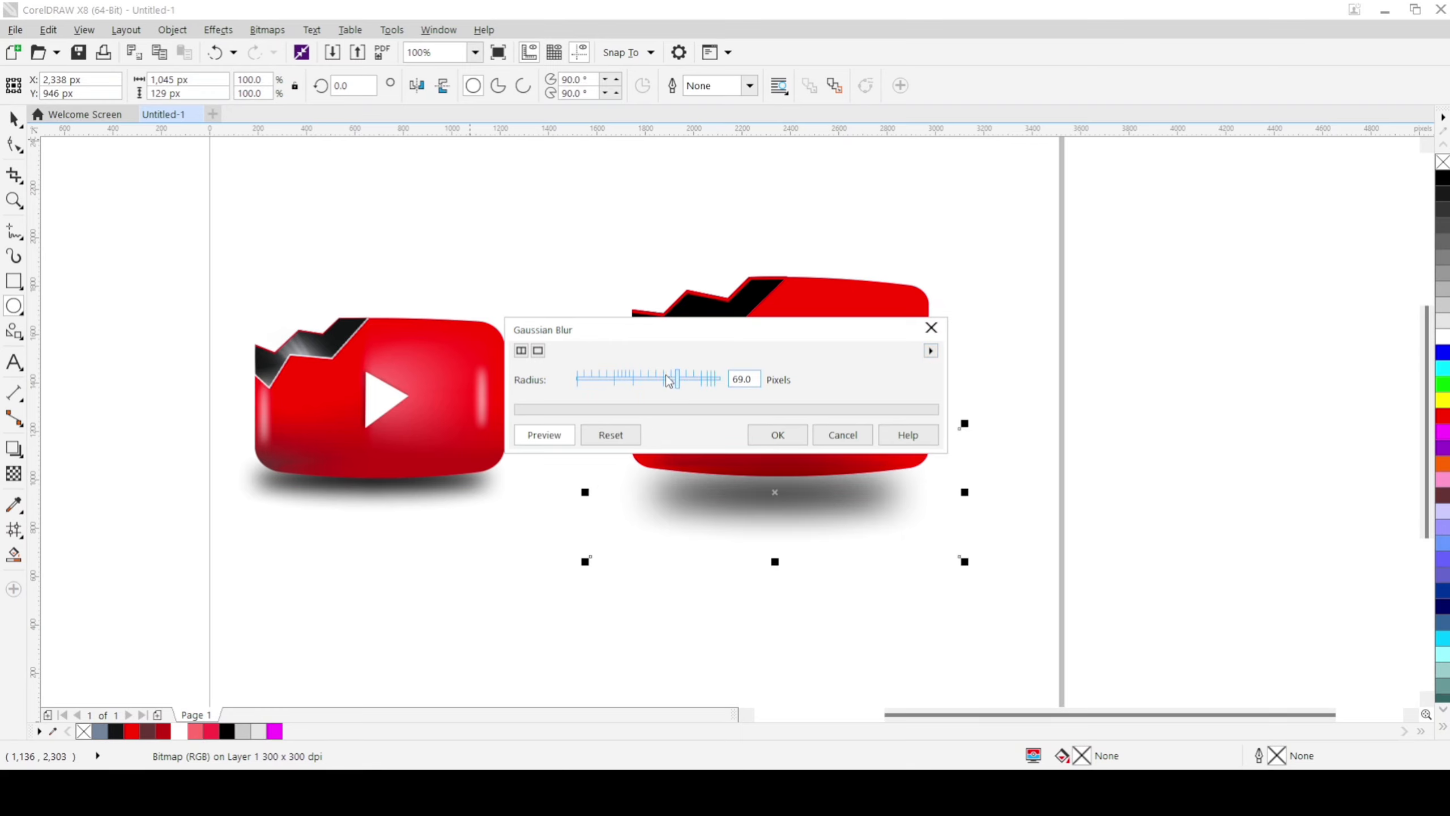
{"action": "left_click", "coordinate": [666, 379]}
{"action": "left_click", "coordinate": [771, 442]}
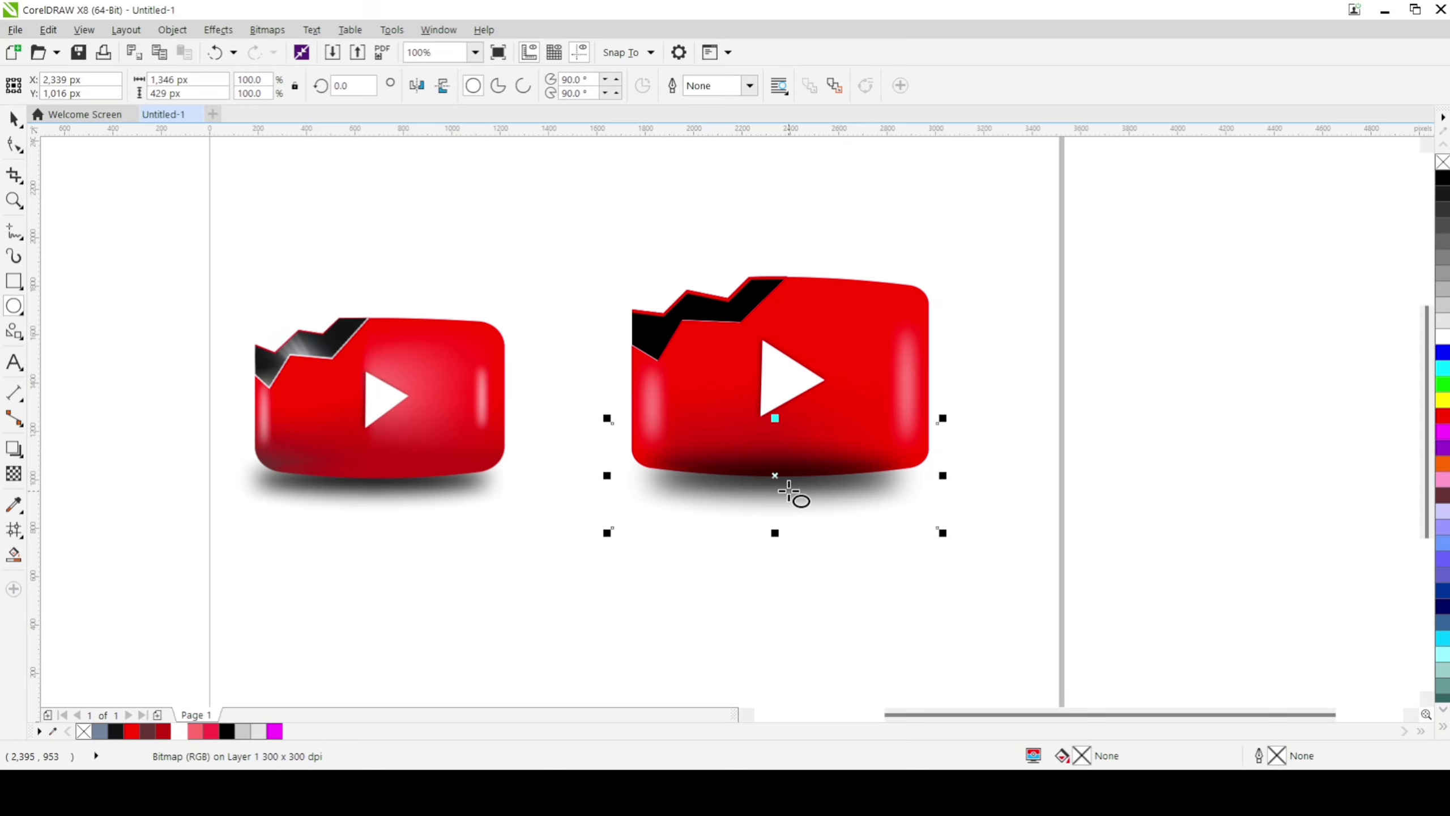
Step: Send the blurred black shadow bitmap under the new play button to the back of the layer
{"action": "left_click", "coordinate": [14, 118]}
{"action": "left_click", "coordinate": [440, 492]}
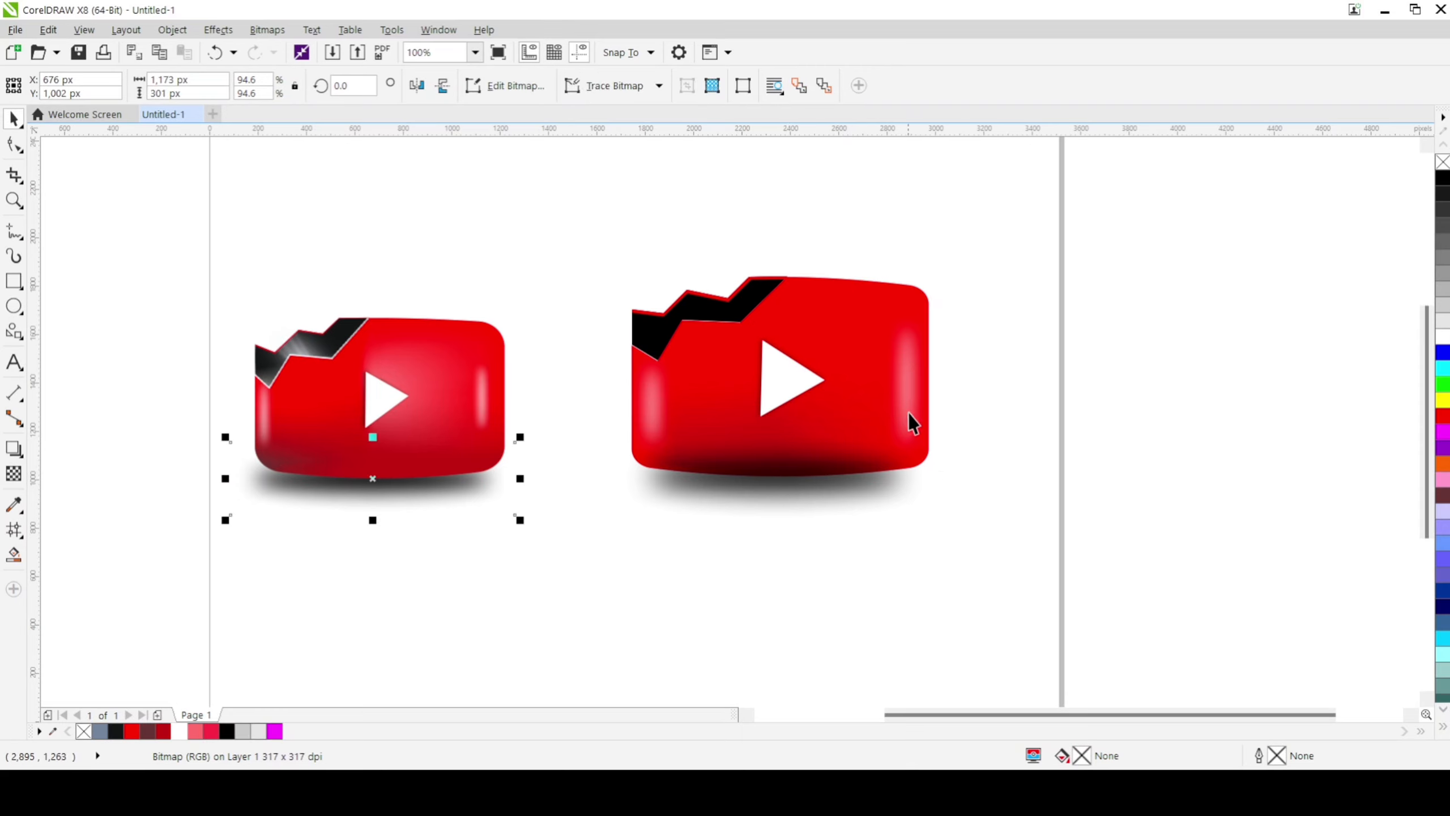
{"action": "left_click", "coordinate": [786, 246]}
{"action": "left_click", "coordinate": [783, 474]}
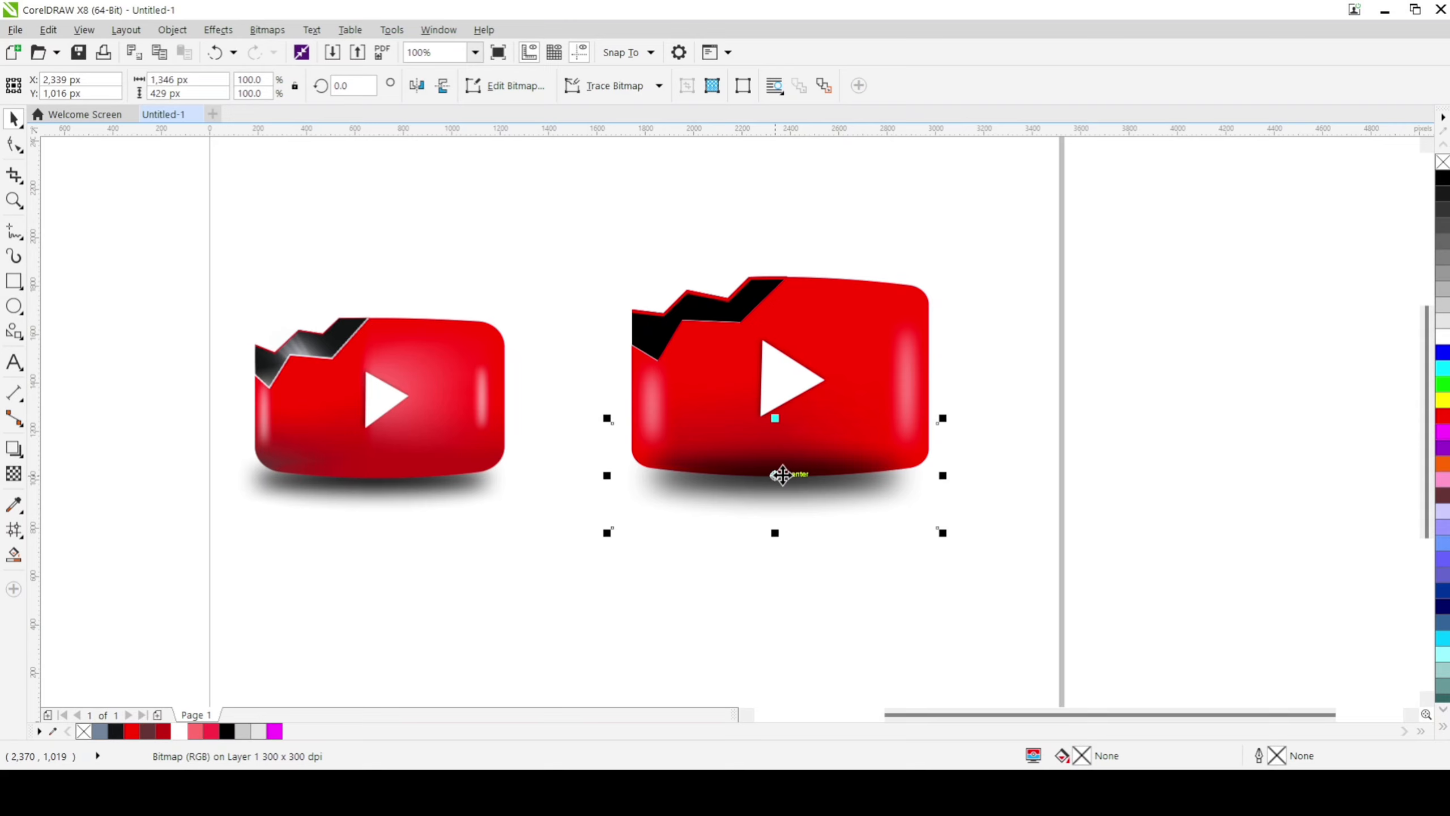
{"action": "key", "text": "shift+Page_Down"}
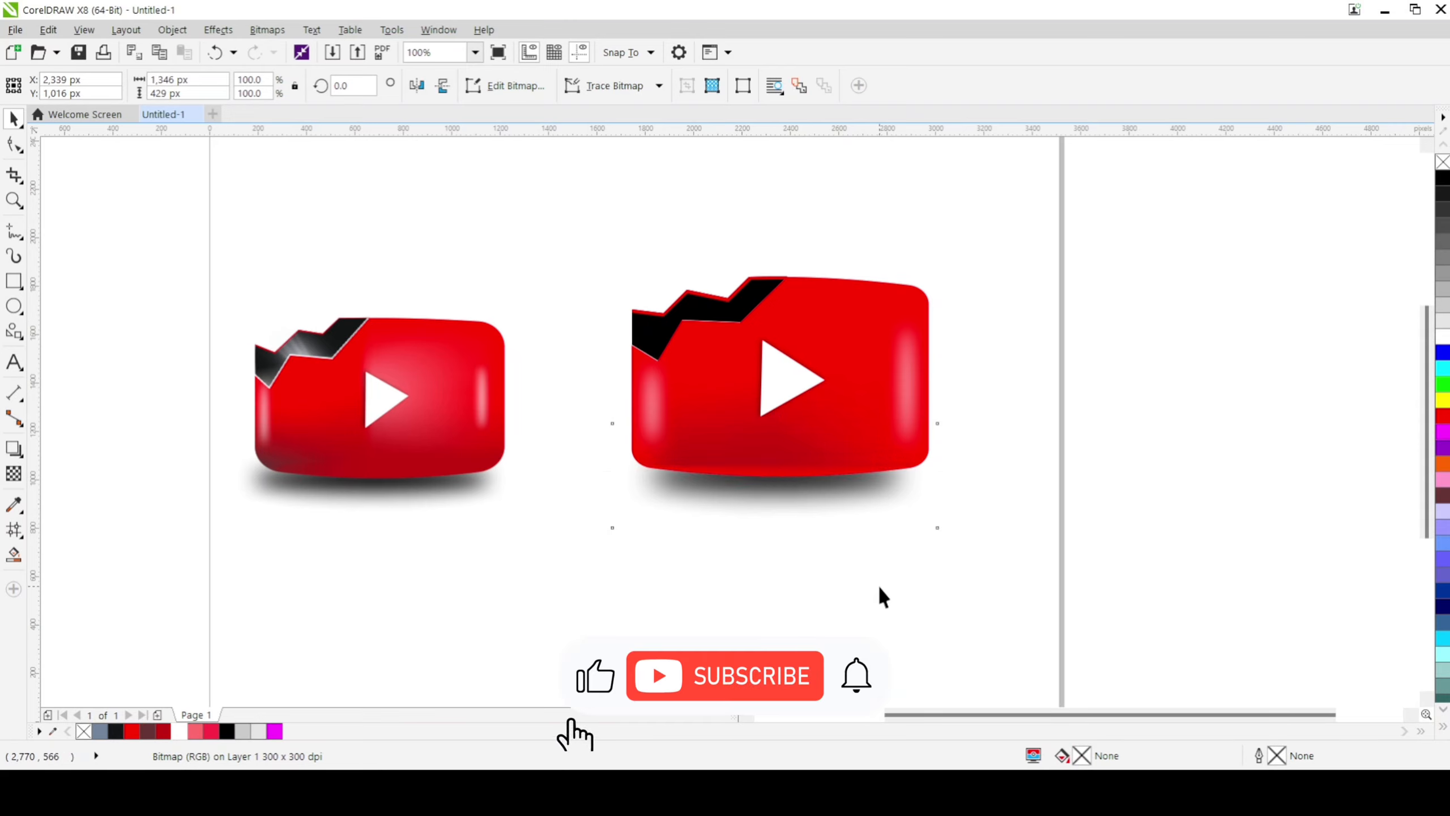
Step: Group all parts of the new play button with its shadow and move the group slightly up and right, centred at X 2,358 px, Y 1,346 px
{"action": "left_click_drag", "start_coordinate": [536, 176], "coordinate": [1039, 602]}
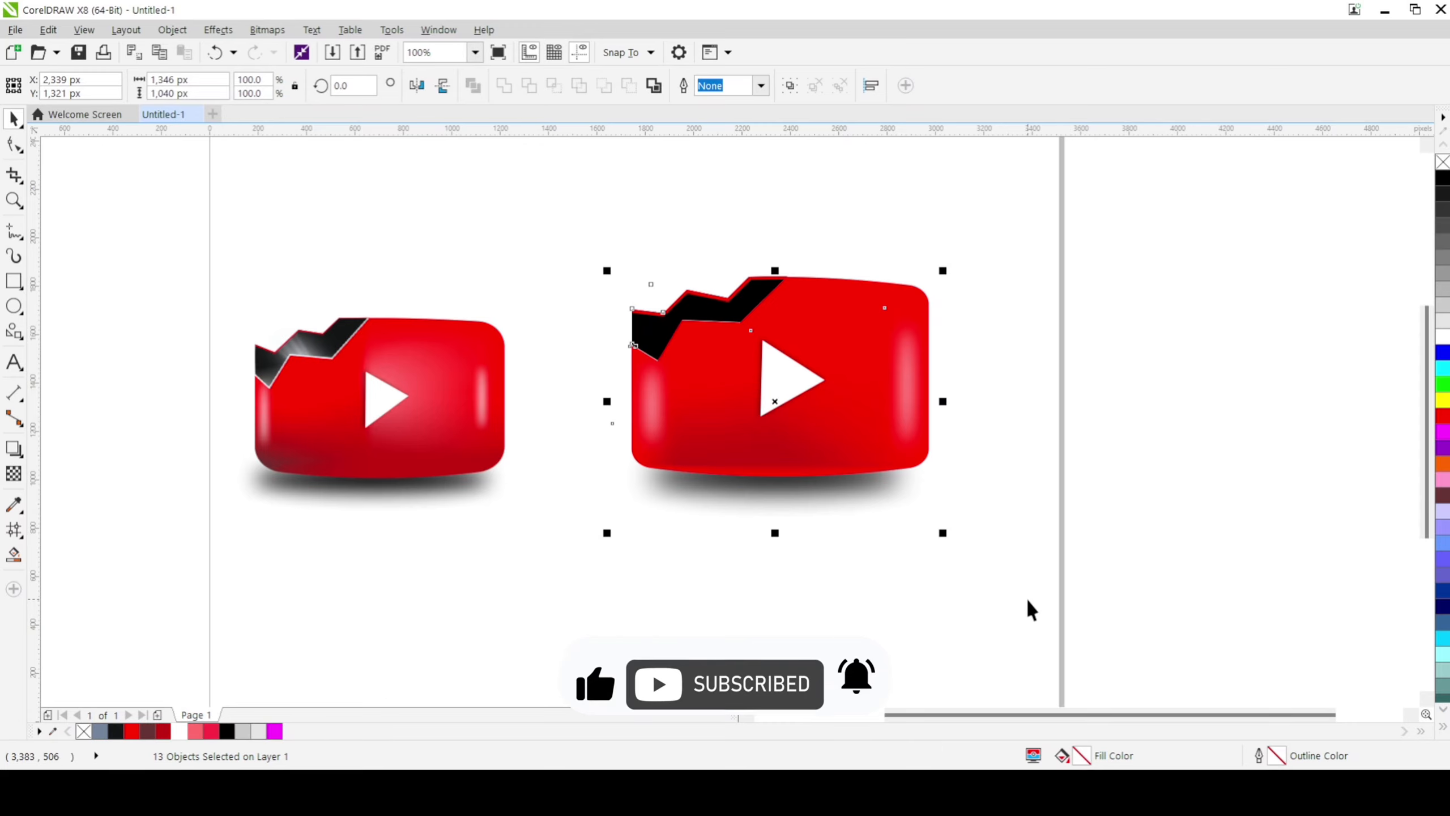
{"action": "key", "text": "ctrl+g"}
{"action": "left_click", "coordinate": [815, 415]}
{"action": "left_click_drag", "start_coordinate": [815, 415], "coordinate": [822, 383]}
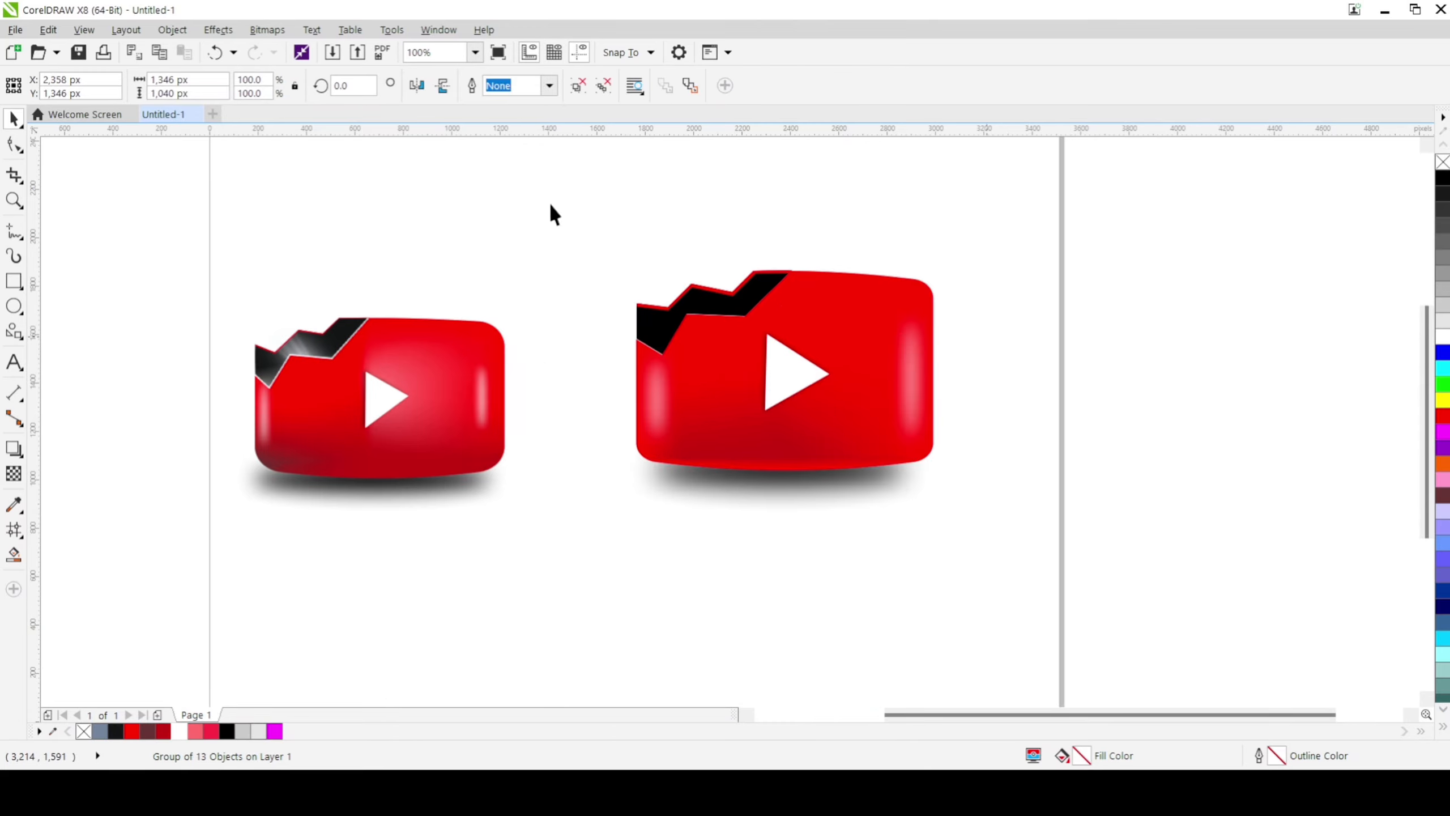
{"action": "left_click_drag", "start_coordinate": [498, 165], "coordinate": [1040, 587]}
{"action": "left_click", "coordinate": [125, 190]}
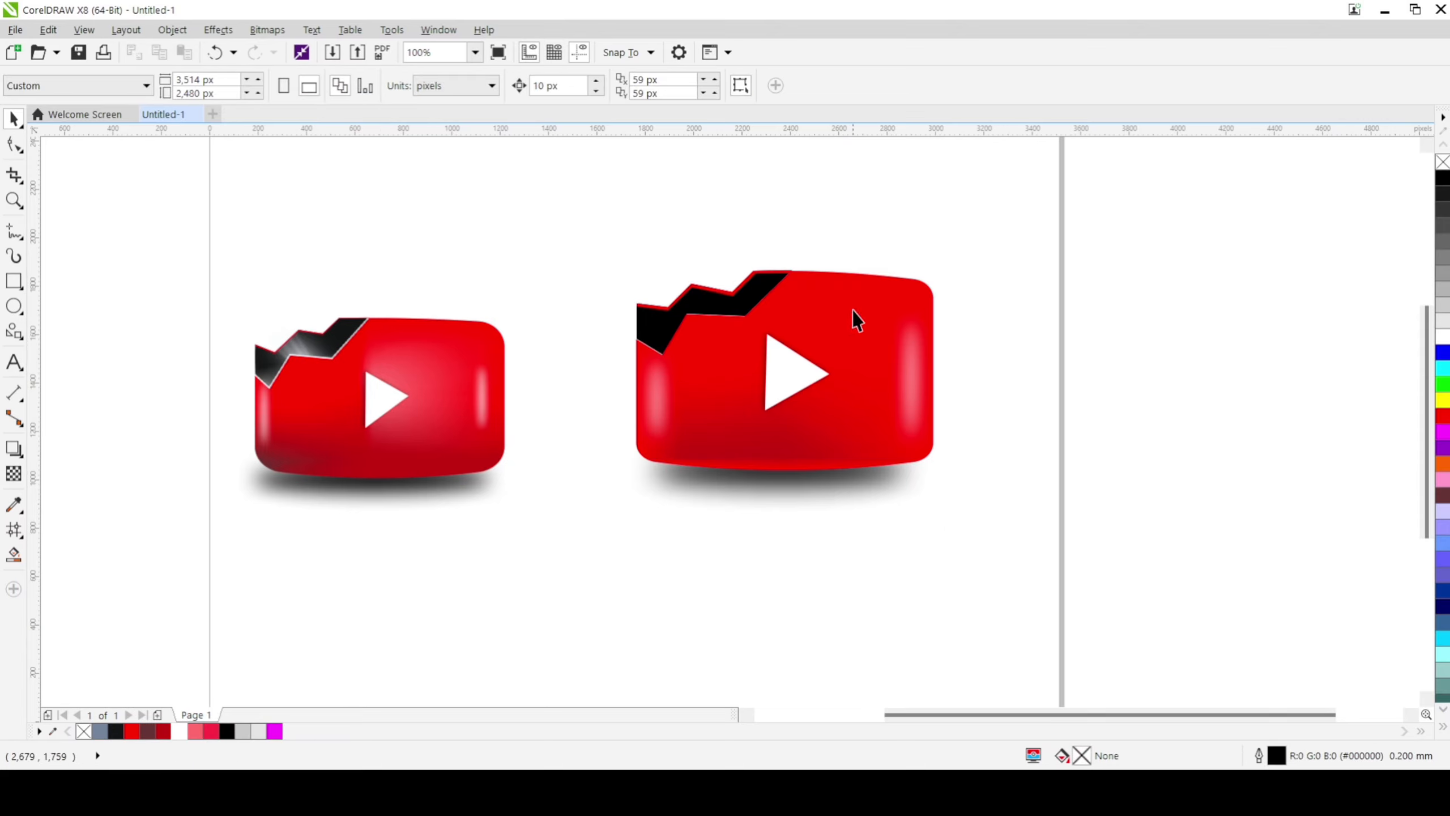